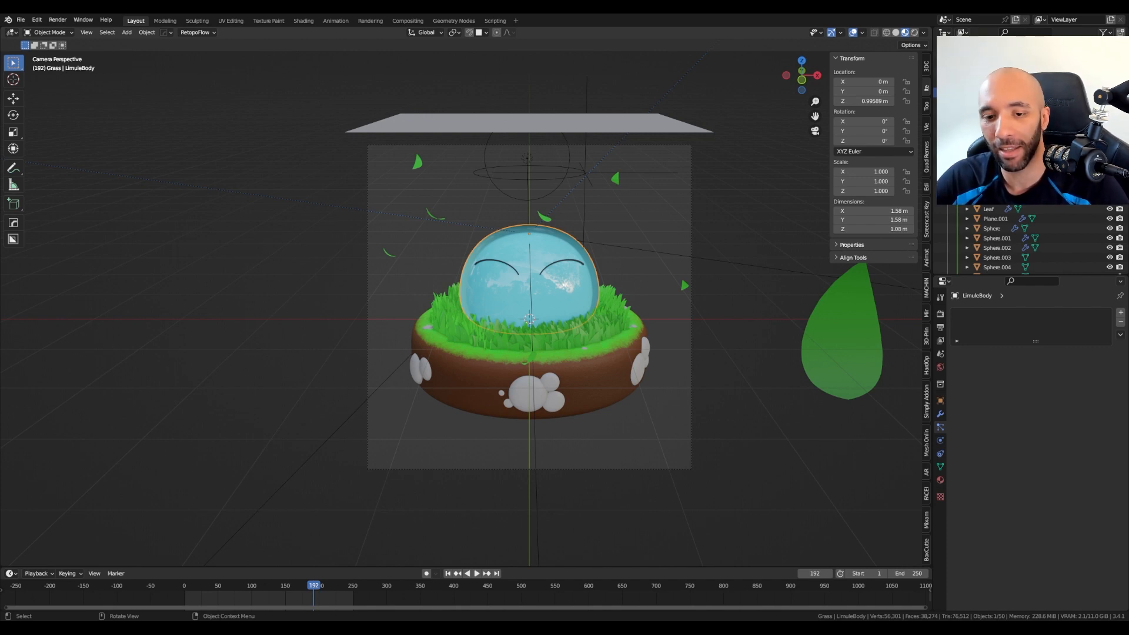
# Step: Select the eyes together with LimuleBody and hide every other object in the scene
pyautogui.moveTo(432, 261); pyautogui.dragTo(517, 260, button='middle')
pyautogui.scroll(4, 516, 260)
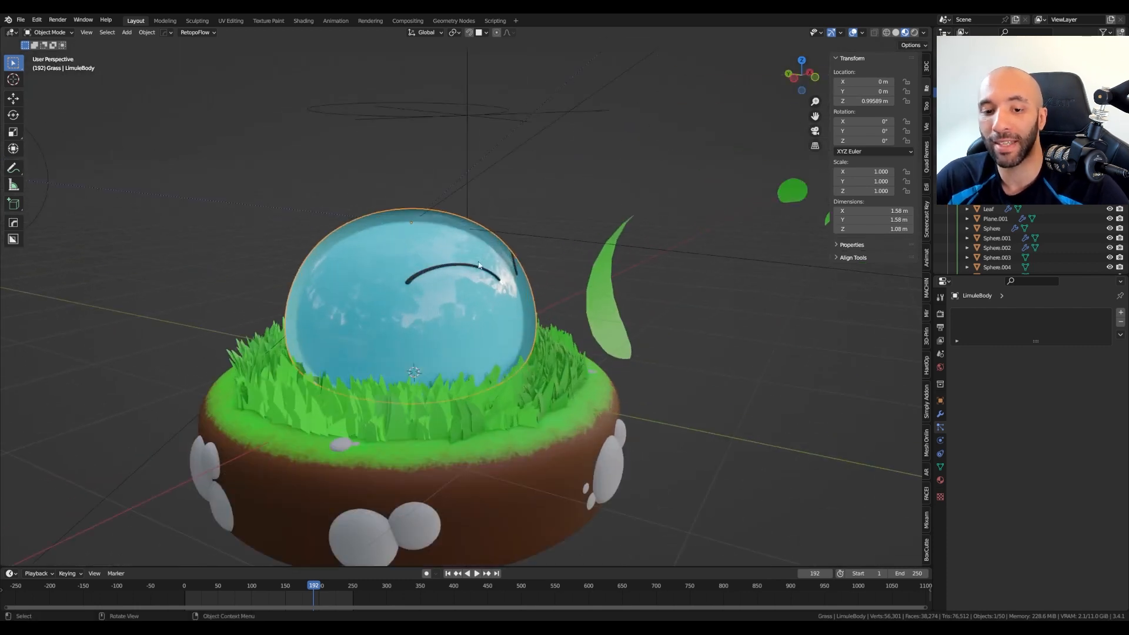
pyautogui.keyDown('shift'); pyautogui.moveTo(456, 280); pyautogui.dragTo(505, 294, button='middle'); pyautogui.keyUp('shift')
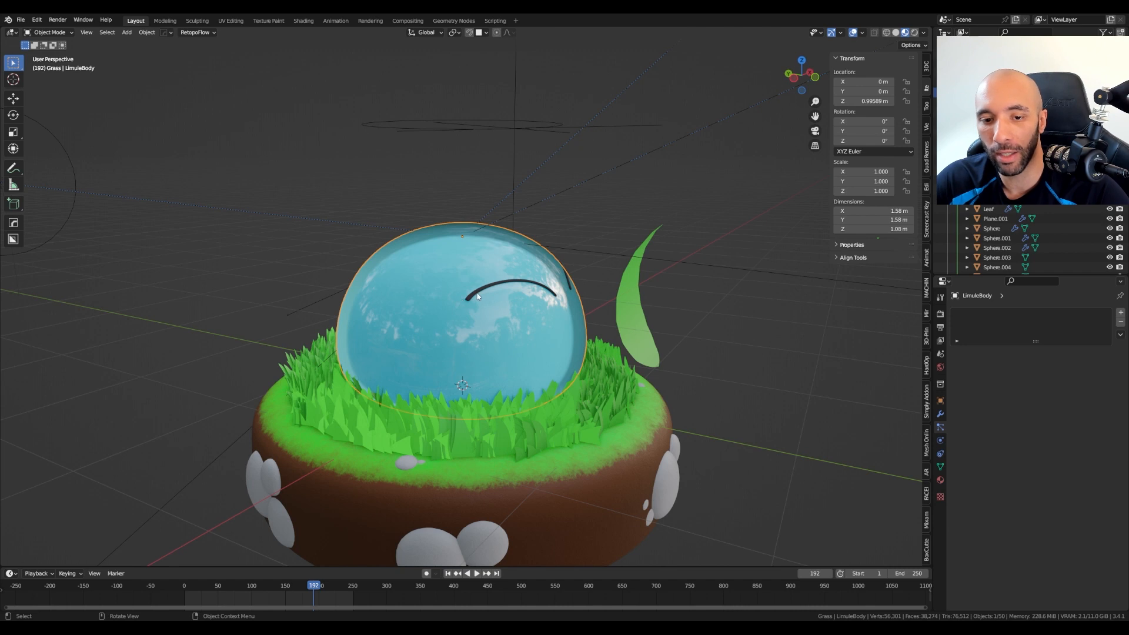
pyautogui.click(477, 293)
pyautogui.click(424, 324)
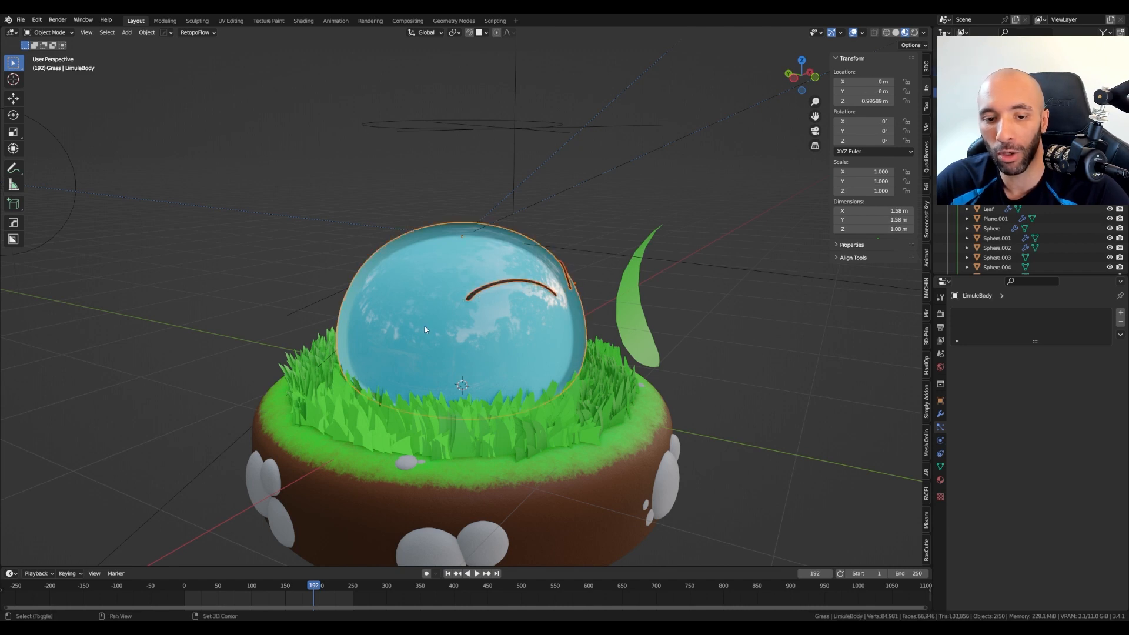
pyautogui.hotkey('shift', 'h')
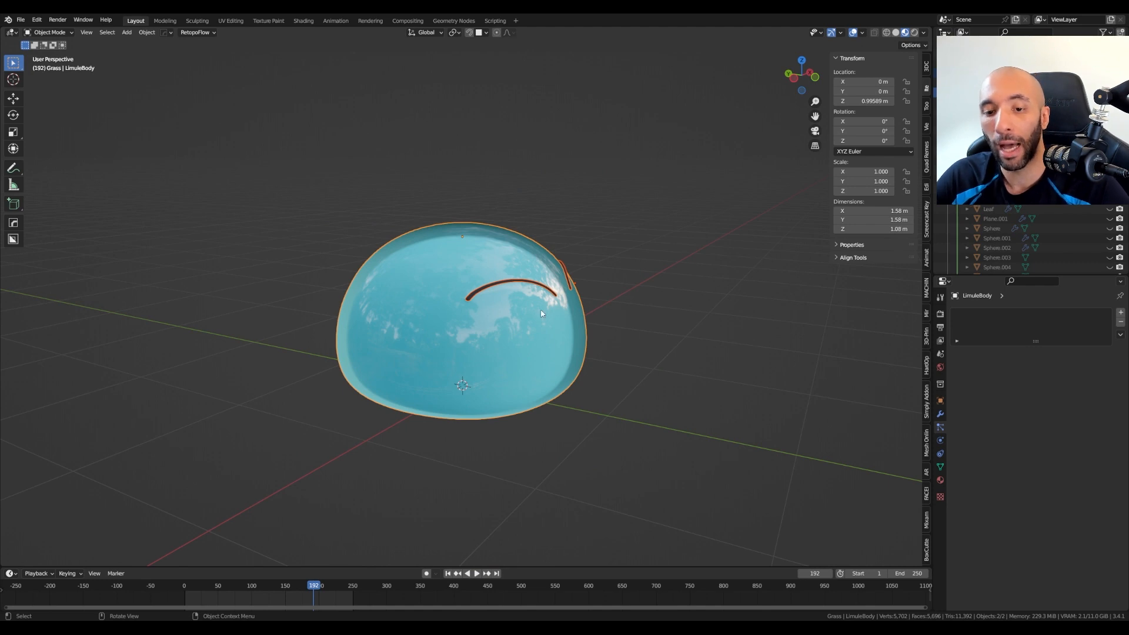
# Step: Apply the Shrinkwrap, Solidify, Subdivision and Mirror modifiers on the eyes and join the eyes into LimuleBody
pyautogui.scroll(3, 509, 307)
pyautogui.click(439, 287)
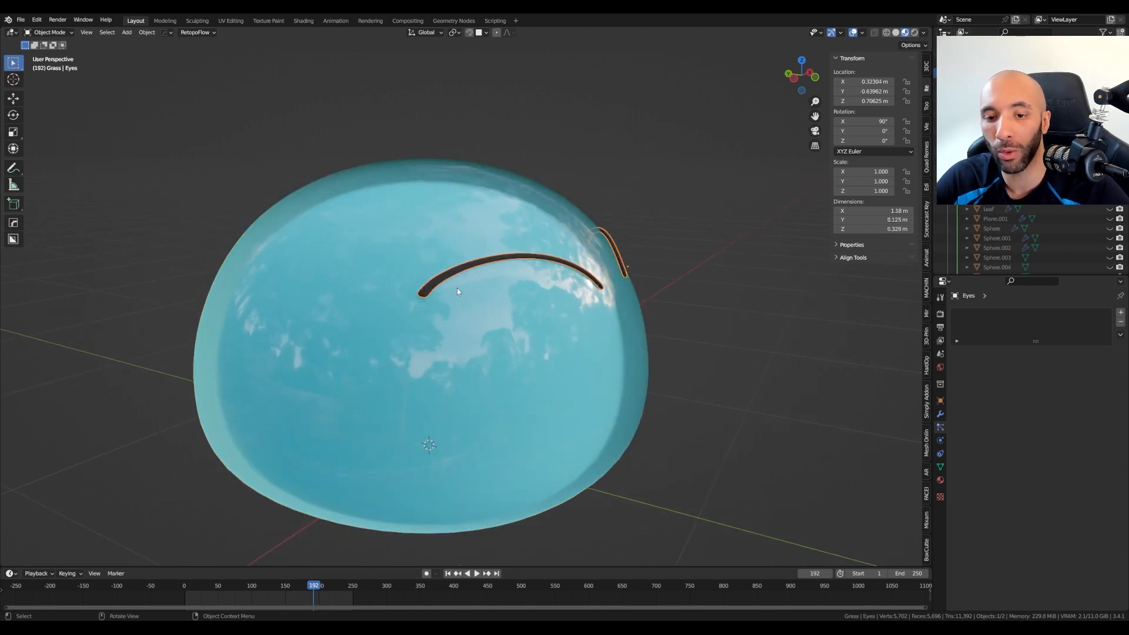
pyautogui.moveTo(457, 288)
pyautogui.mouseDown(button='middle')
pyautogui.moveTo(429, 285)
pyautogui.moveTo(443, 282)
pyautogui.mouseUp(button='middle')
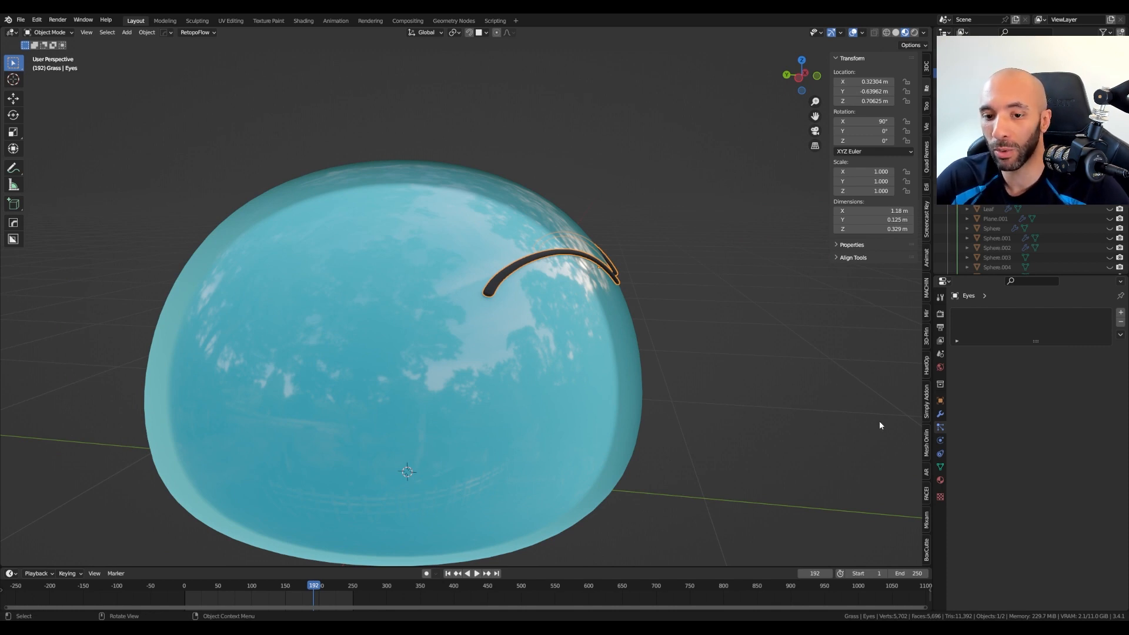
pyautogui.moveTo(880, 425); pyautogui.dragTo(943, 423, button='middle')
pyautogui.click(940, 414)
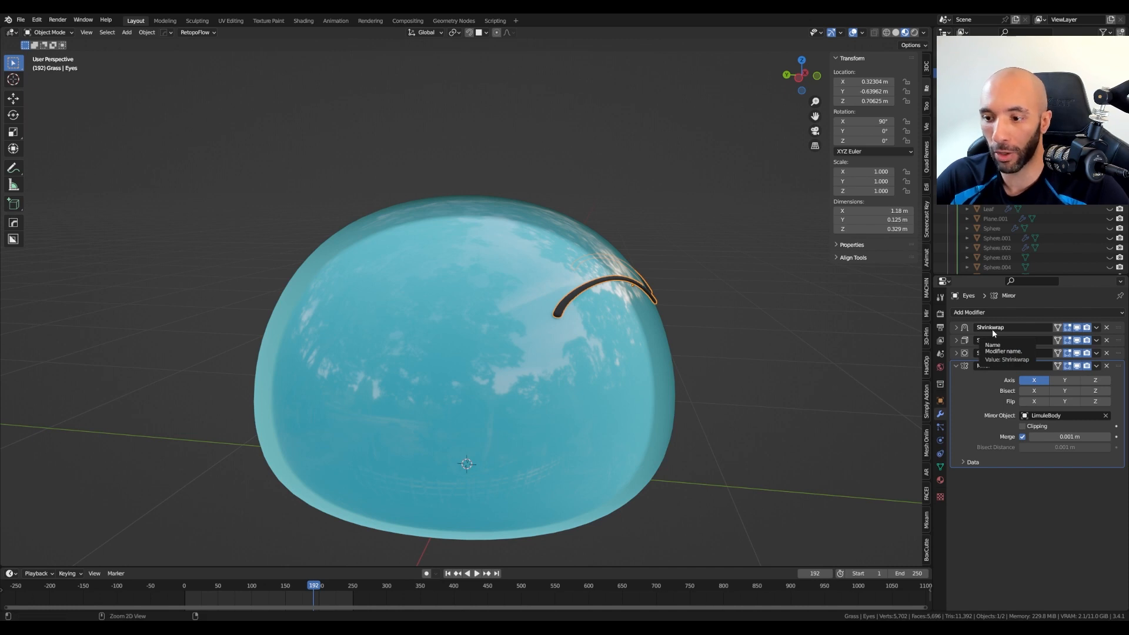
pyautogui.hotkey('ctrl', 'a')
pyautogui.hotkey('ctrl', 'a')
pyautogui.hotkey('ctrl', 'a')
pyautogui.hotkey('ctrl', 'a')
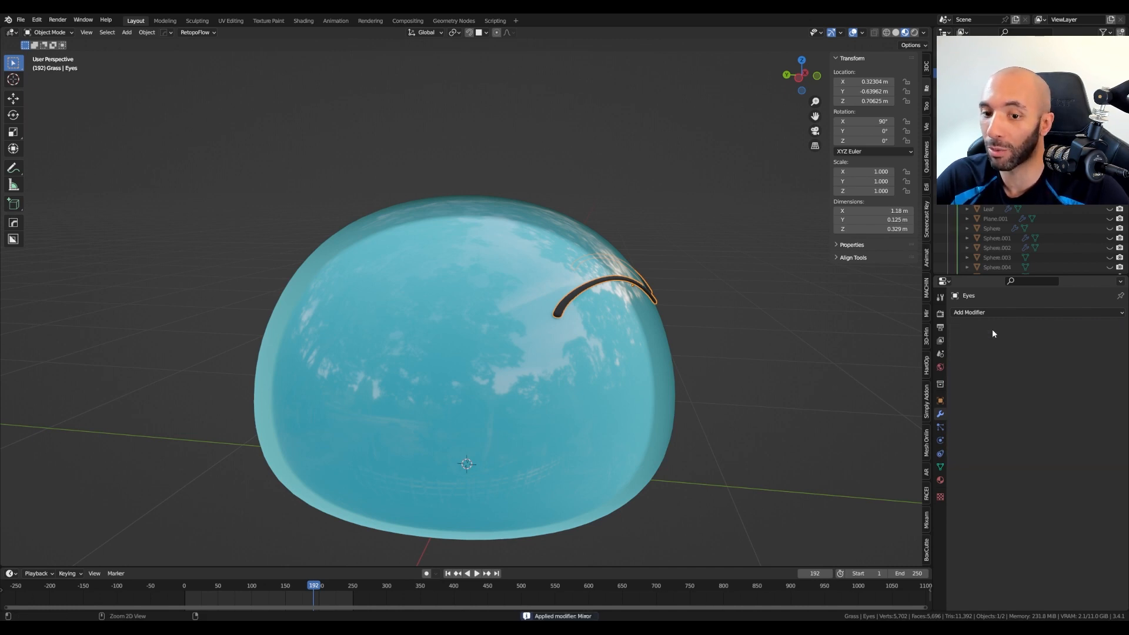
pyautogui.keyDown('shift'); pyautogui.click(536, 442); pyautogui.keyUp('shift')
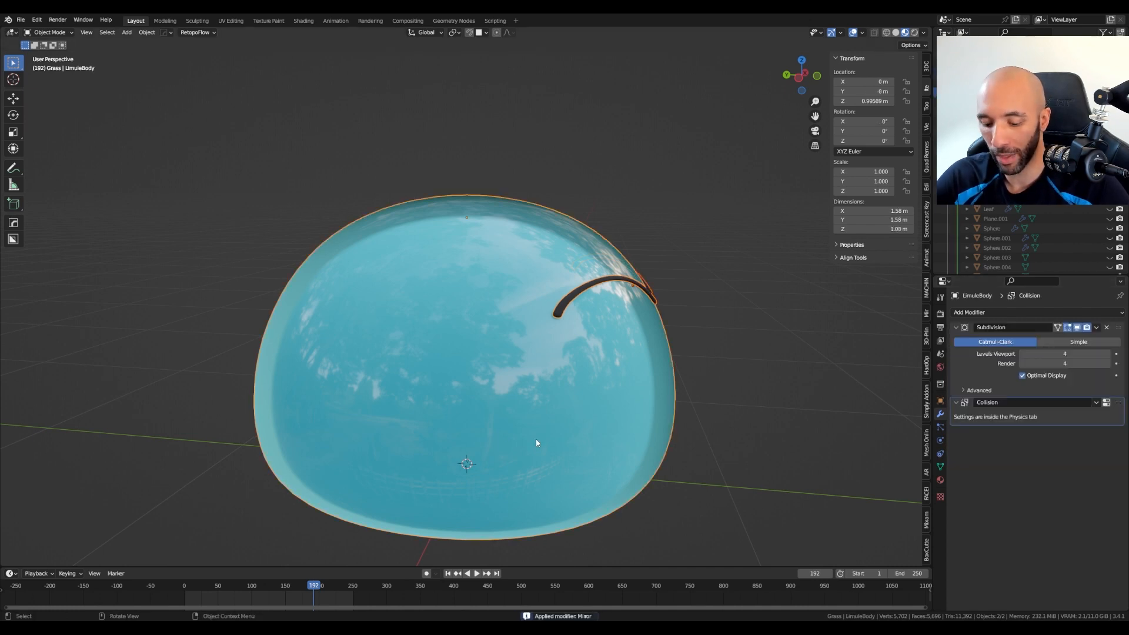
pyautogui.hotkey('ctrl', 'j')
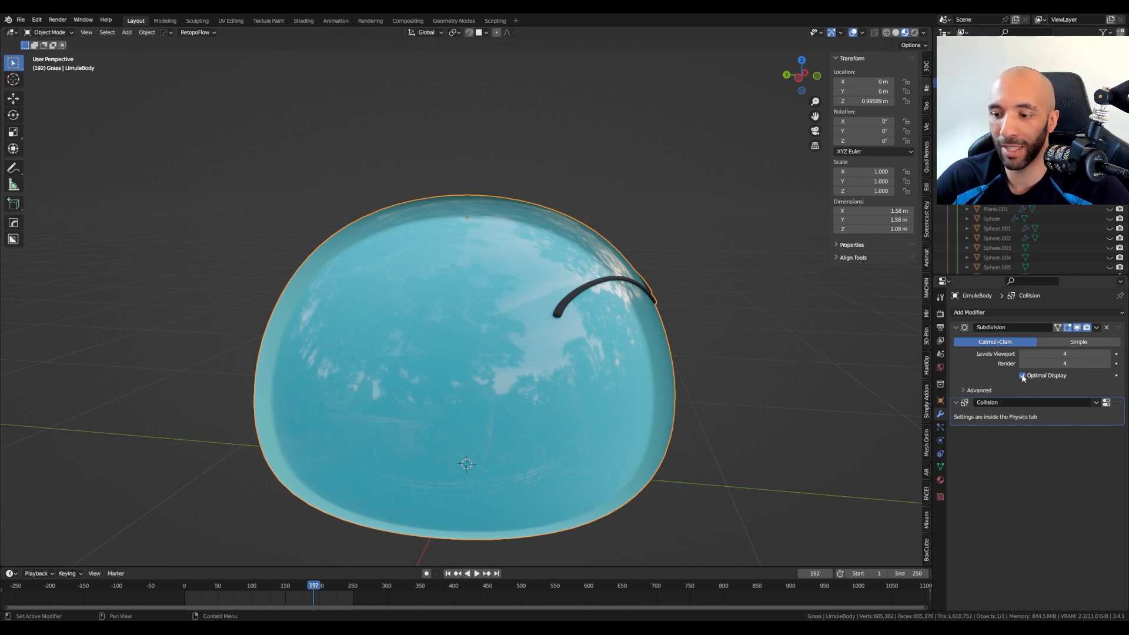
# Step: Turn on the wireframe overlay and examine the mesh density of the joined eyes
pyautogui.moveTo(612, 375); pyautogui.dragTo(604, 374, button='middle')
pyautogui.press('q')
pyautogui.moveTo(605, 375)
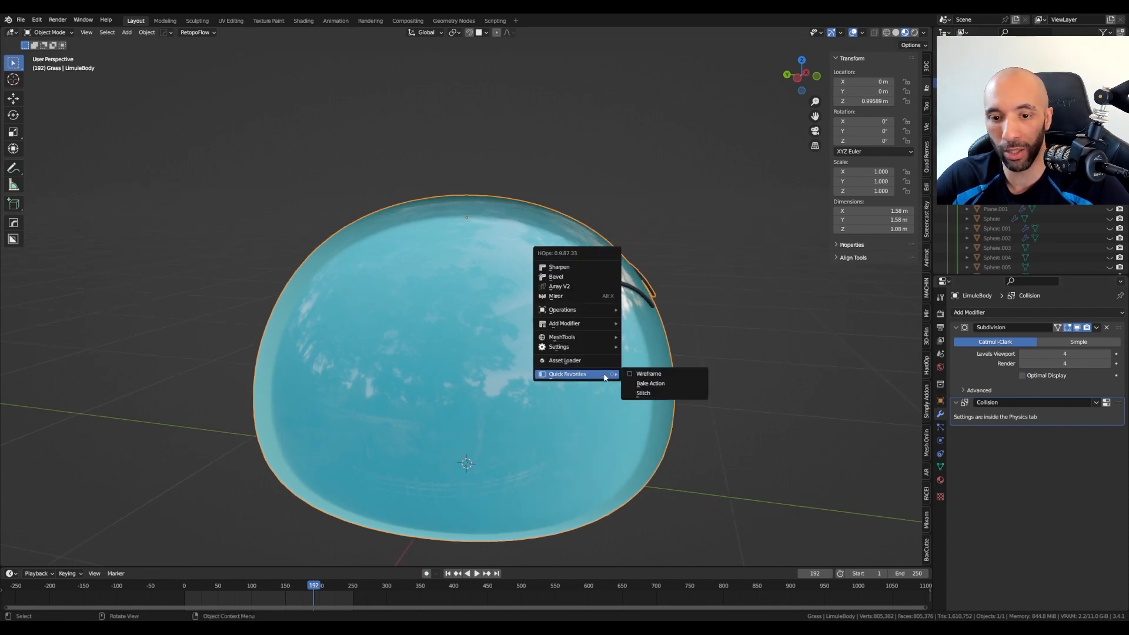
pyautogui.click(641, 374)
pyautogui.scroll(10, 498, 346)
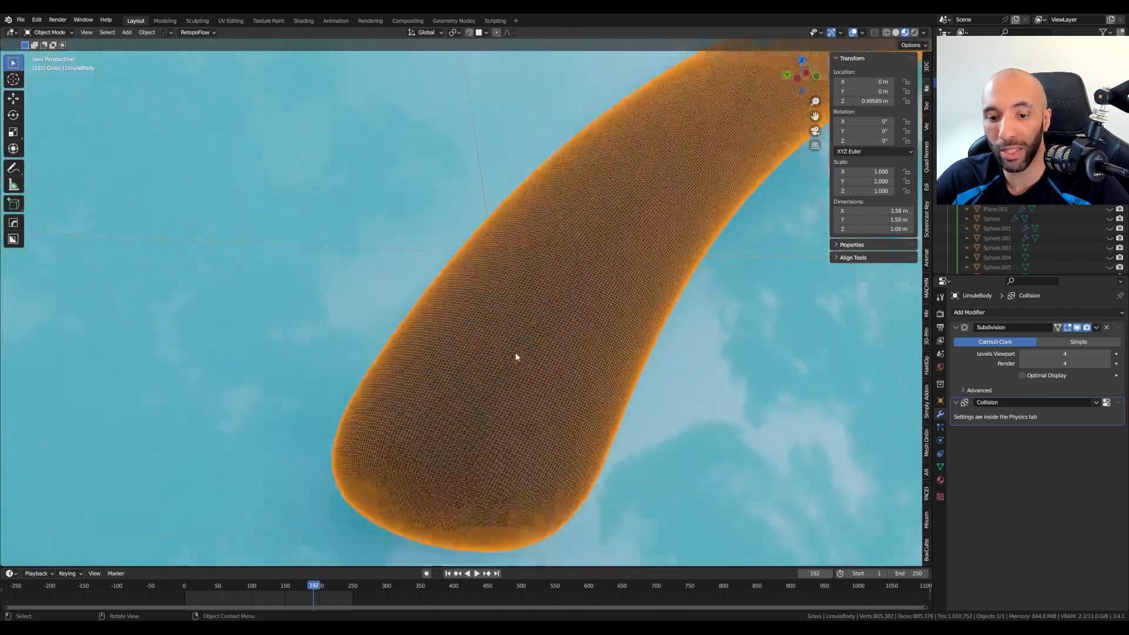
pyautogui.scroll(-10, 515, 356)
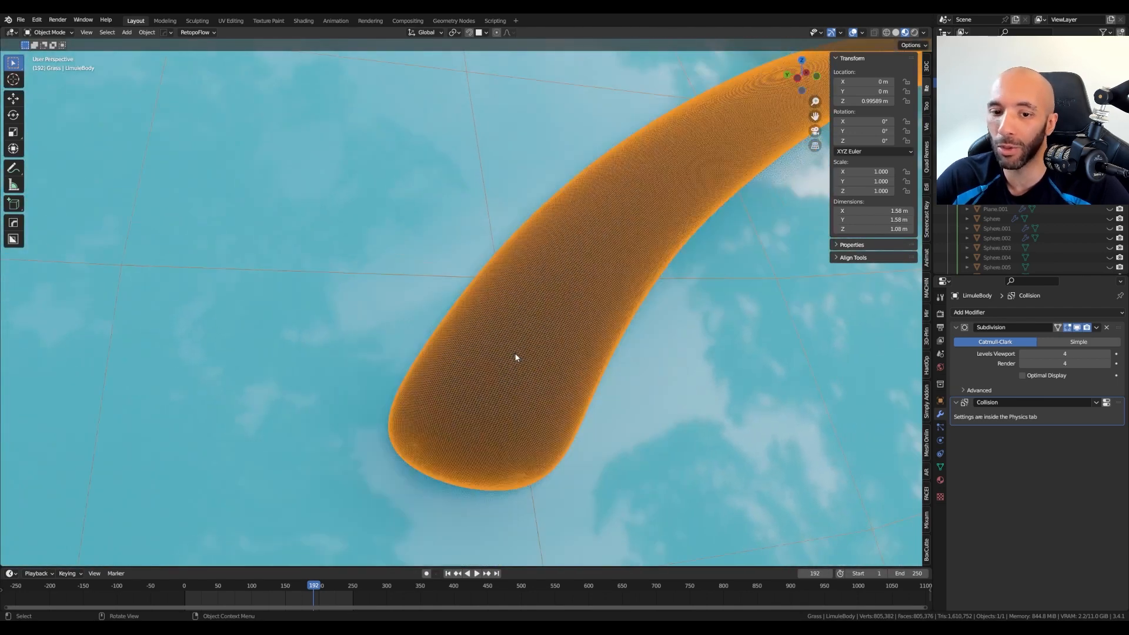
pyautogui.scroll(-3, 517, 351)
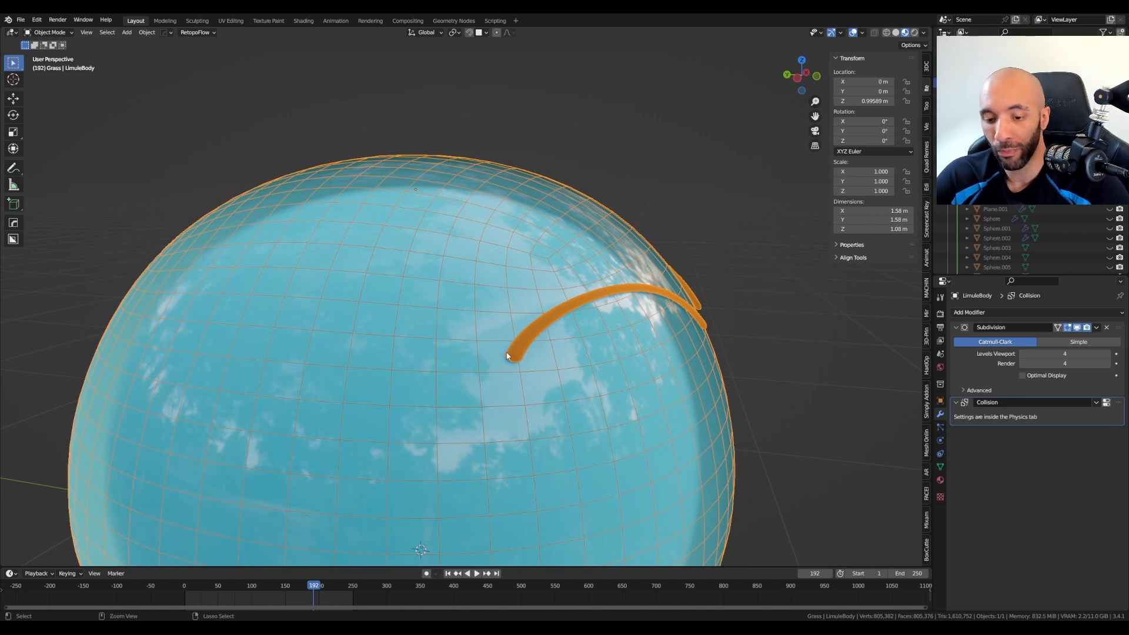
# Step: Undo the joining of the eyes with the body and the applied modifiers on the eyes
pyautogui.hotkey('ctrl', 'z')
pyautogui.hotkey('ctrl', 'z')
pyautogui.hotkey('ctrl', 'z')
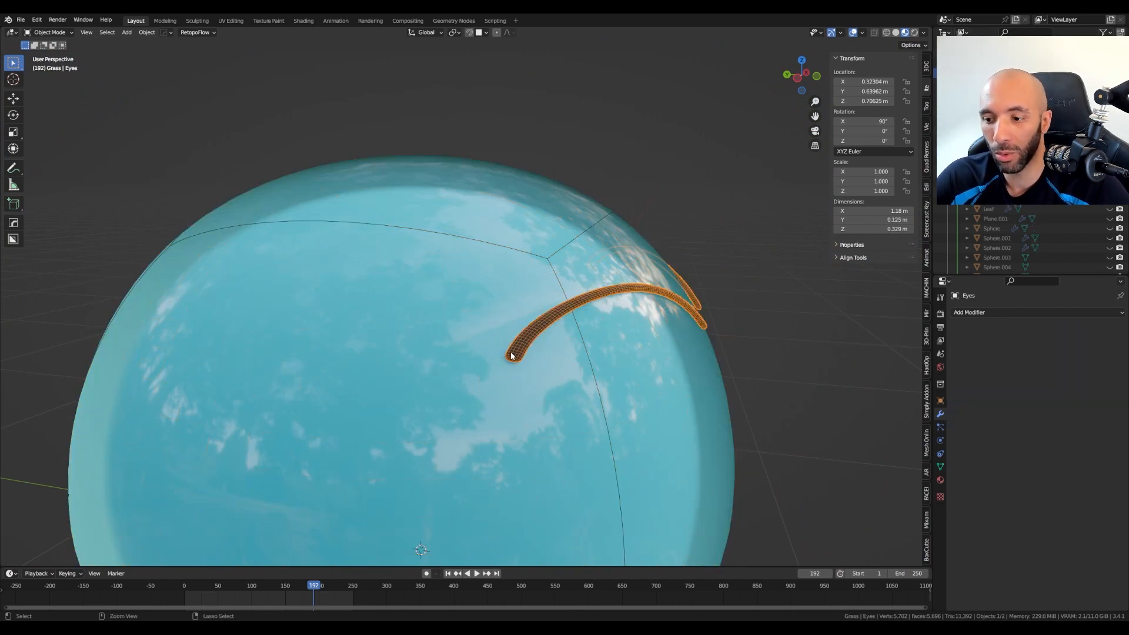
pyautogui.keyDown('shift'); pyautogui.click(539, 349); pyautogui.keyUp('shift')
pyautogui.scroll(-1, 539, 350)
pyautogui.hotkey('ctrl', 'z')
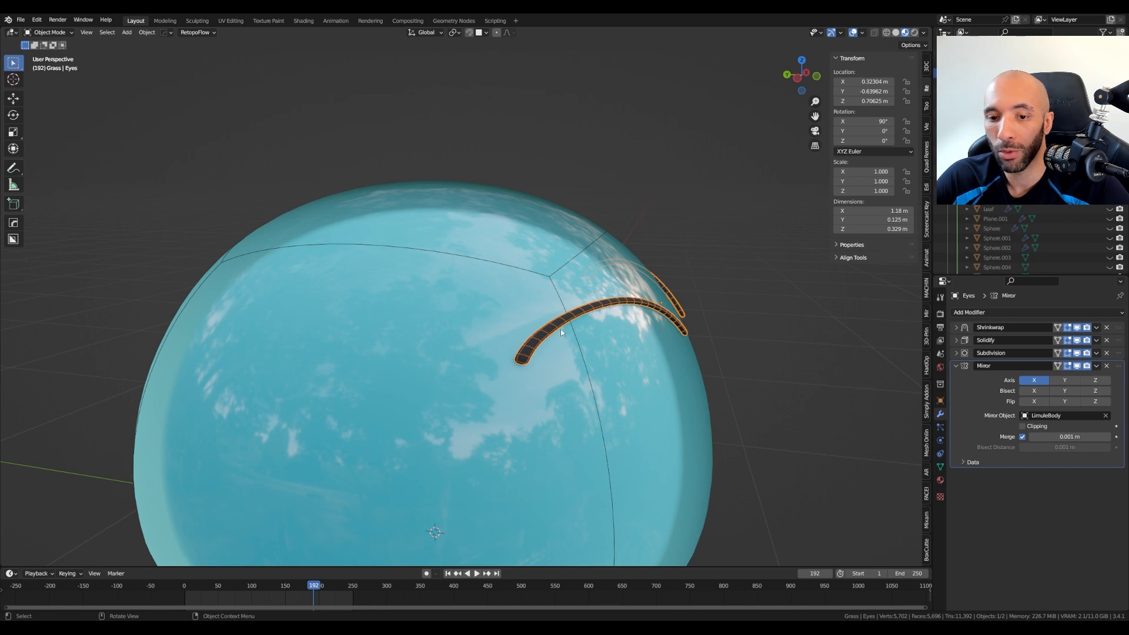
# Step: Turn off Optimal Display in the eyes' Subdivision modifier and compare the mesh density of the eyes and body
pyautogui.click(956, 352)
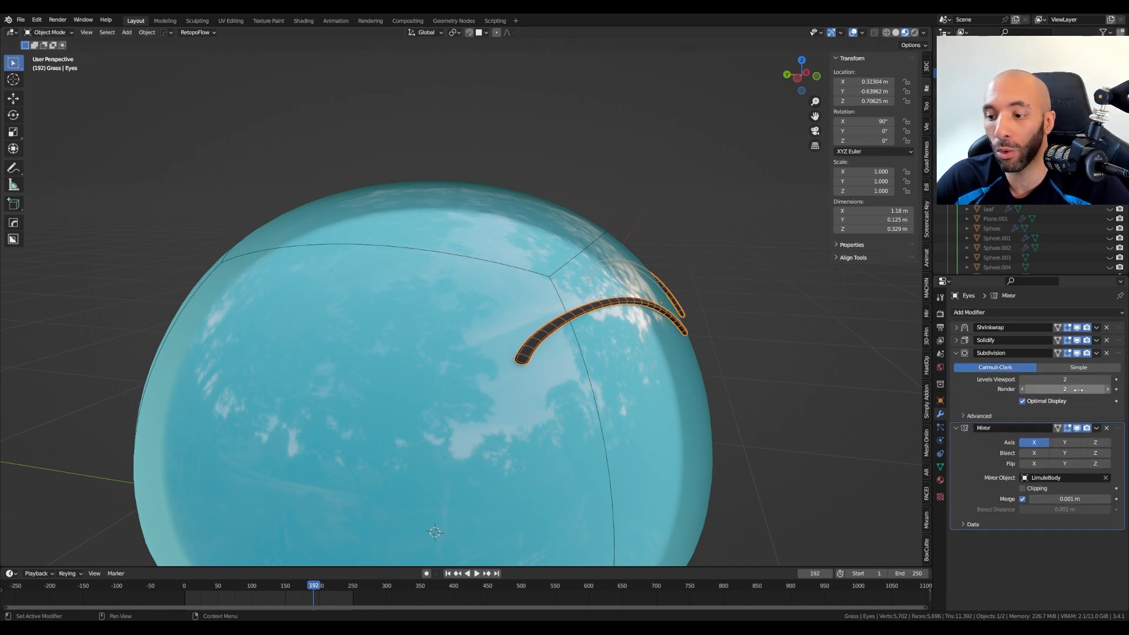
pyautogui.click(1022, 401)
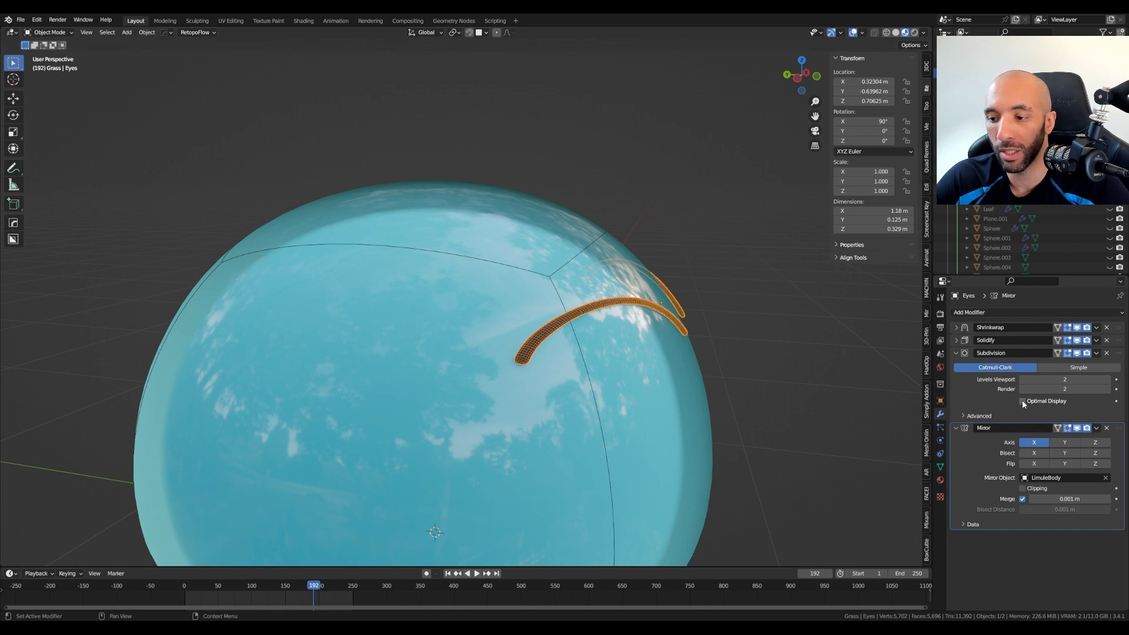
pyautogui.scroll(4, 522, 377)
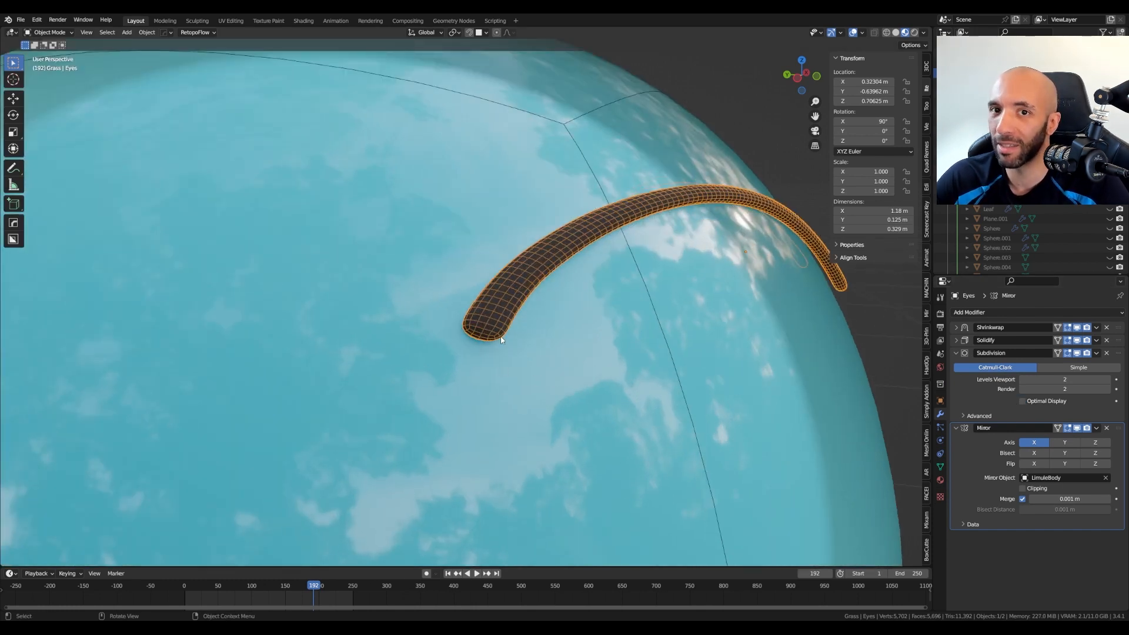
pyautogui.scroll(-4, 476, 401)
pyautogui.click(476, 402)
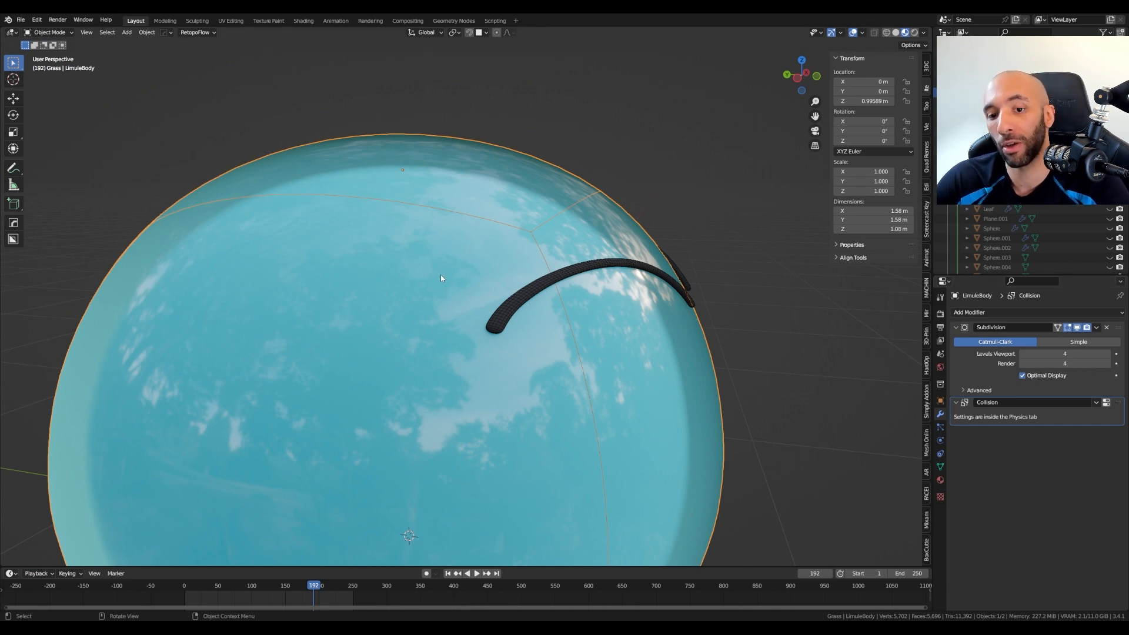
pyautogui.scroll(1, 494, 297)
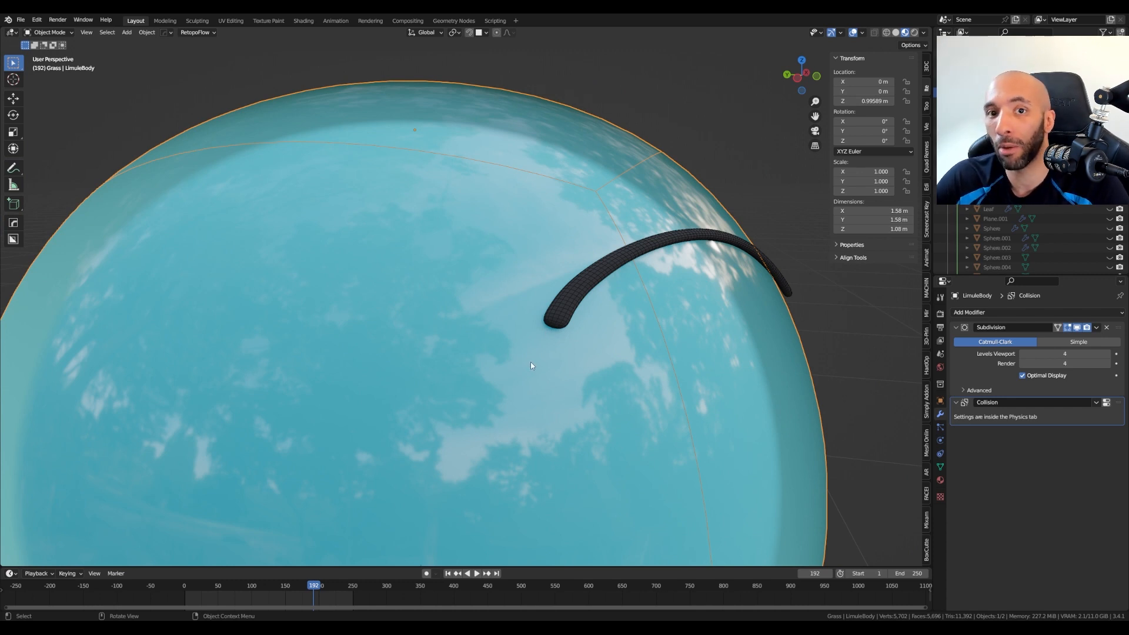
# Step: Apply the eyes' Shrinkwrap, Solidify and Mirror modifiers and remove their Subdivision modifier
pyautogui.click(582, 296)
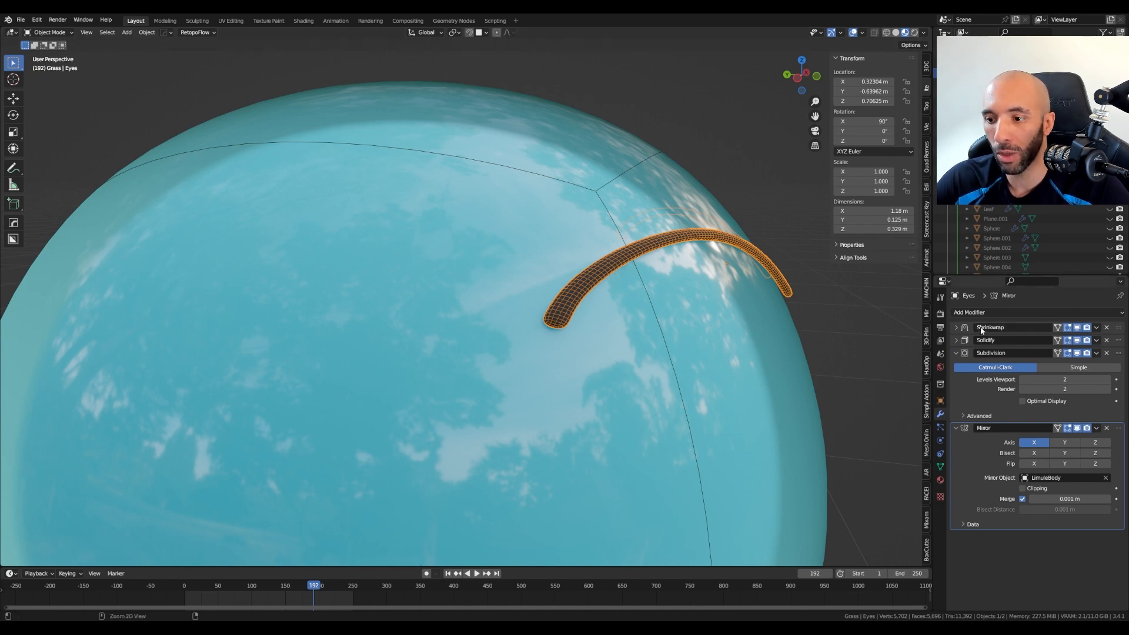
pyautogui.hotkey('ctrl', 'a')
pyautogui.hotkey('ctrl', 'a')
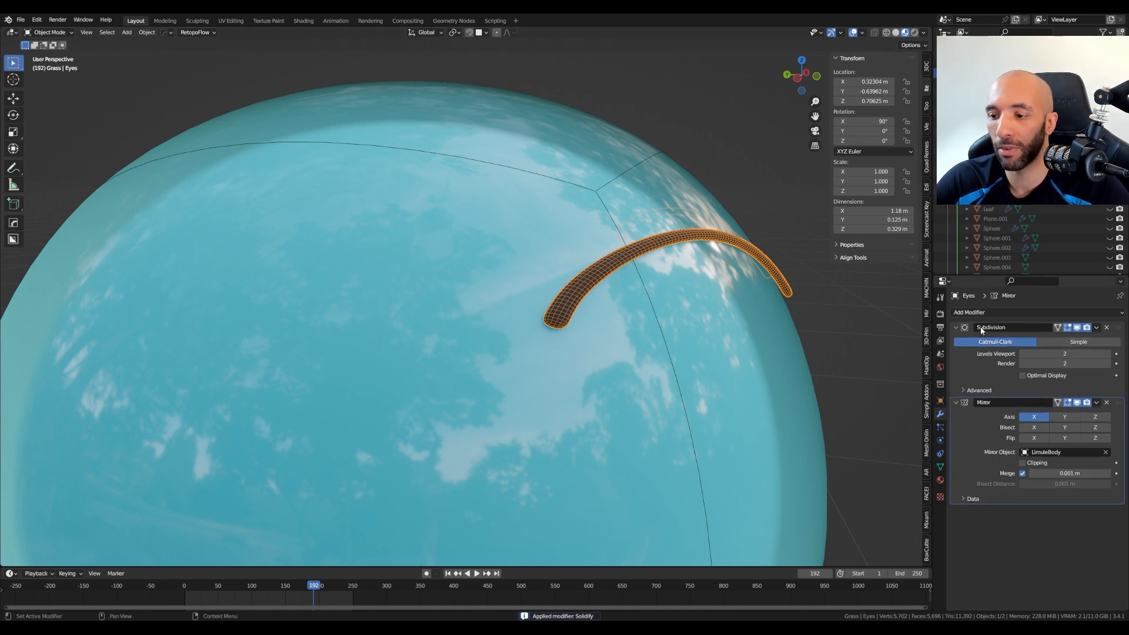
pyautogui.hotkey('ctrl', 'a')
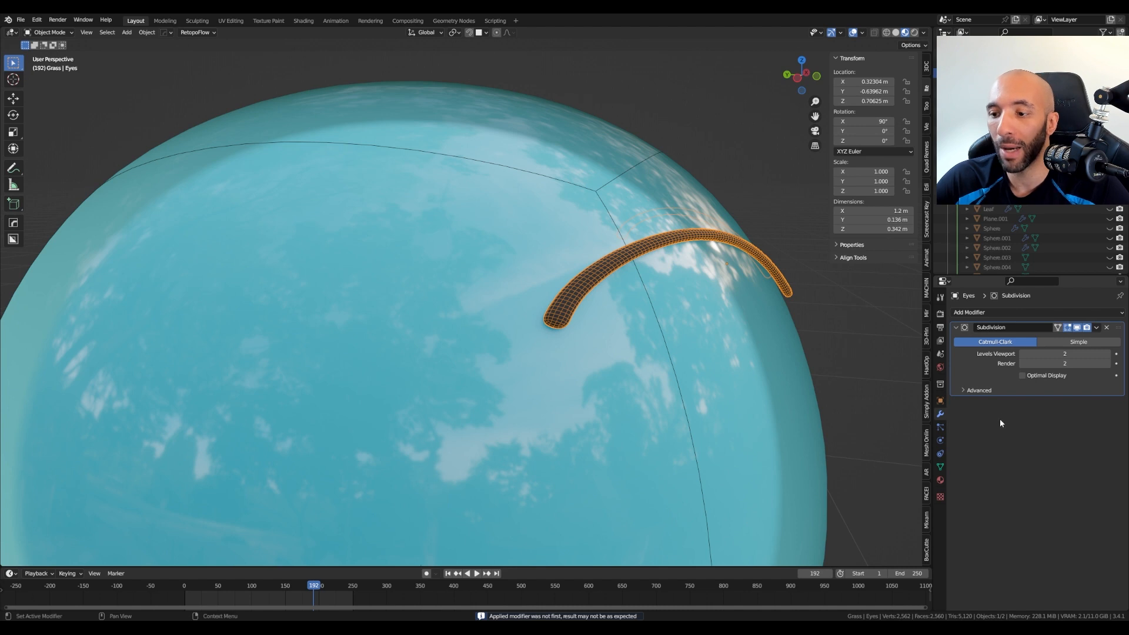
pyautogui.click(1107, 328)
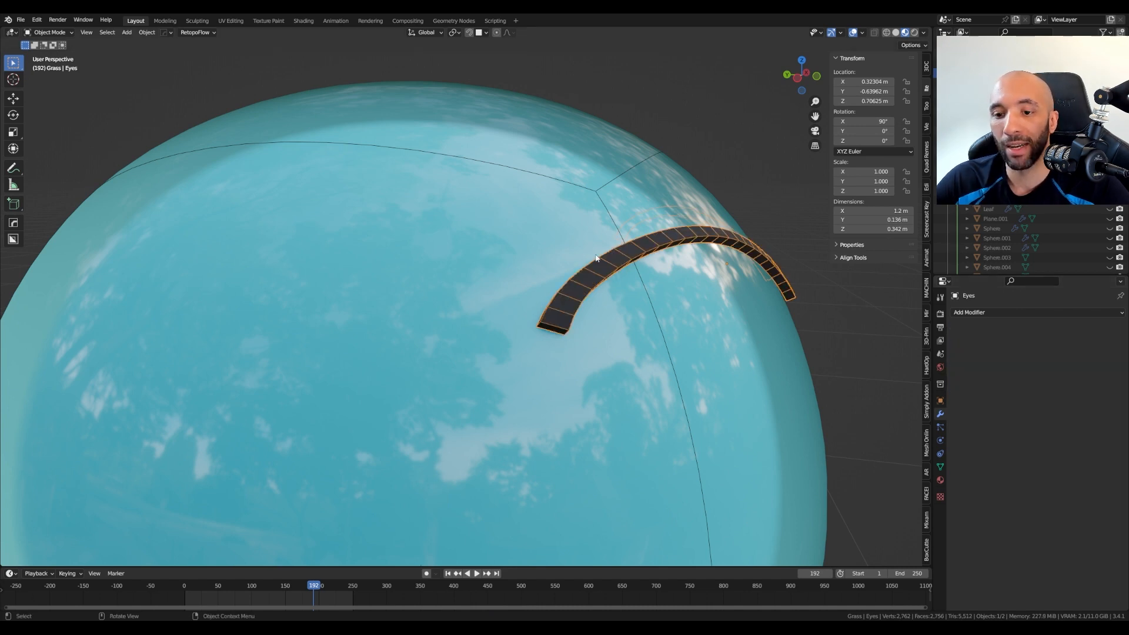
# Step: Set the viewport level of LimuleBody's Subdivision modifier to 2 and apply the modifier
pyautogui.moveTo(654, 241); pyautogui.dragTo(658, 265, button='middle')
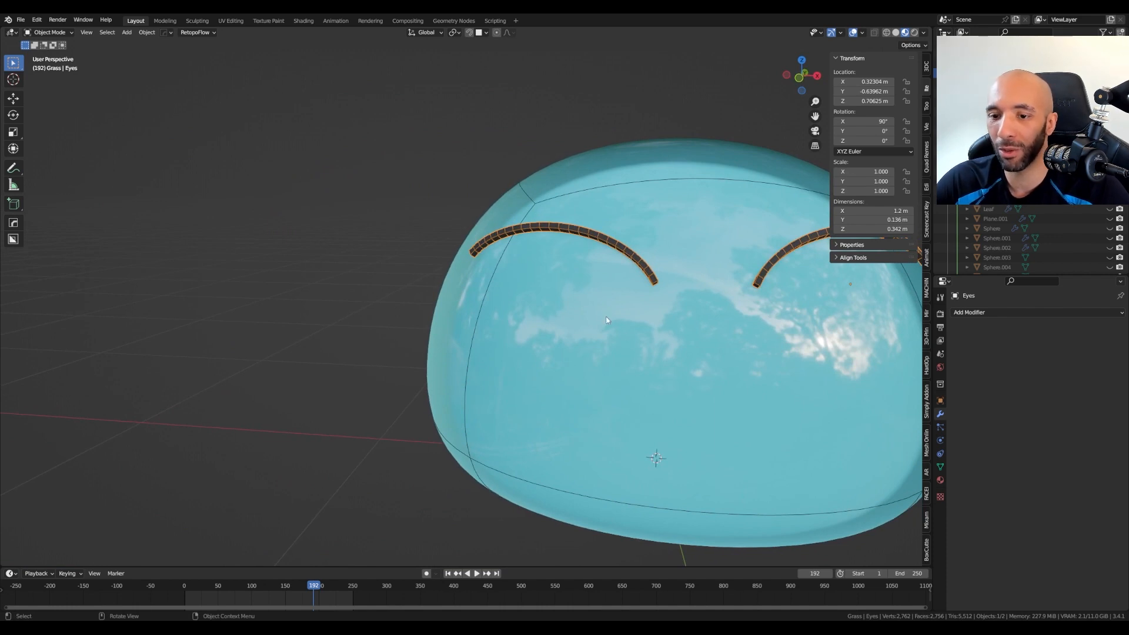
pyautogui.click(609, 393)
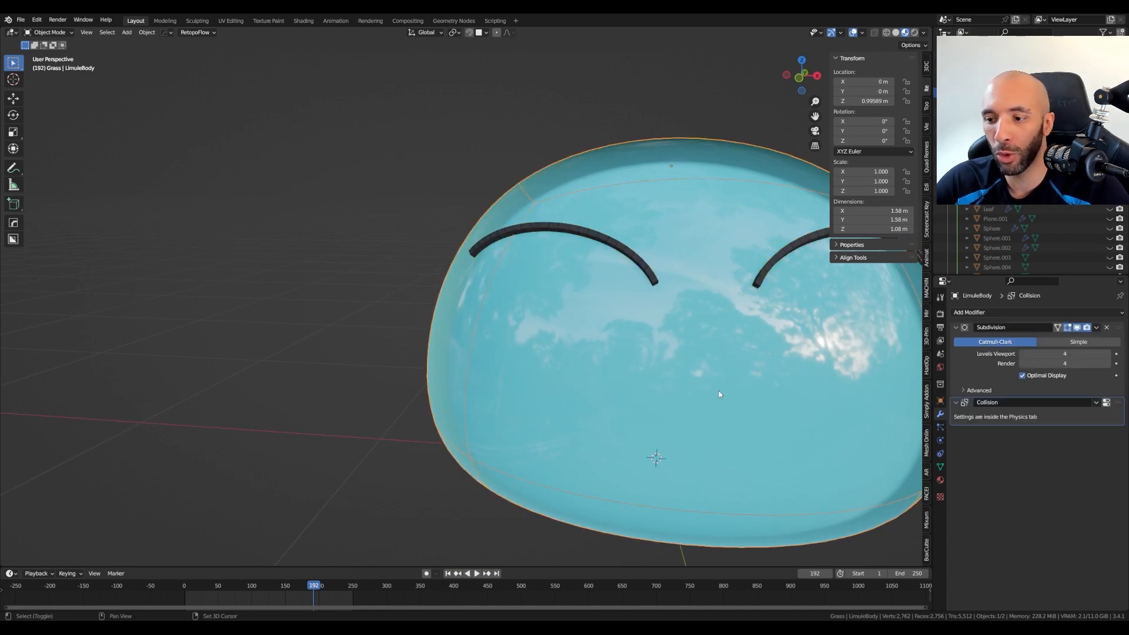
pyautogui.moveTo(610, 393); pyautogui.dragTo(661, 383, button='middle')
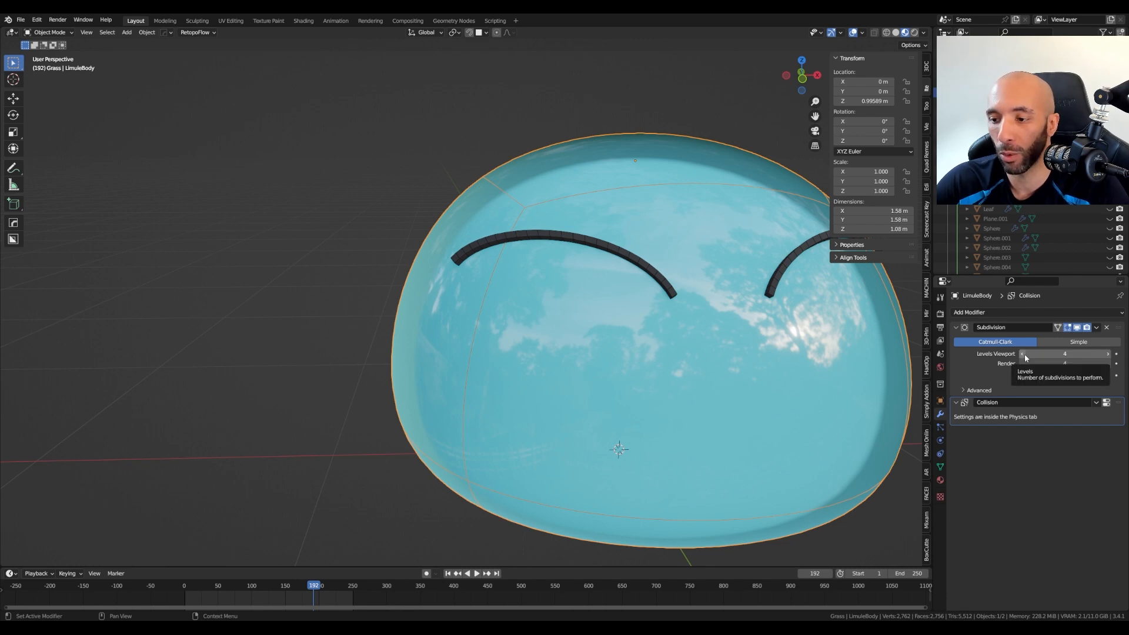
pyautogui.click(1022, 353)
pyautogui.click(1022, 354)
pyautogui.moveTo(706, 333); pyautogui.dragTo(615, 332, button='middle')
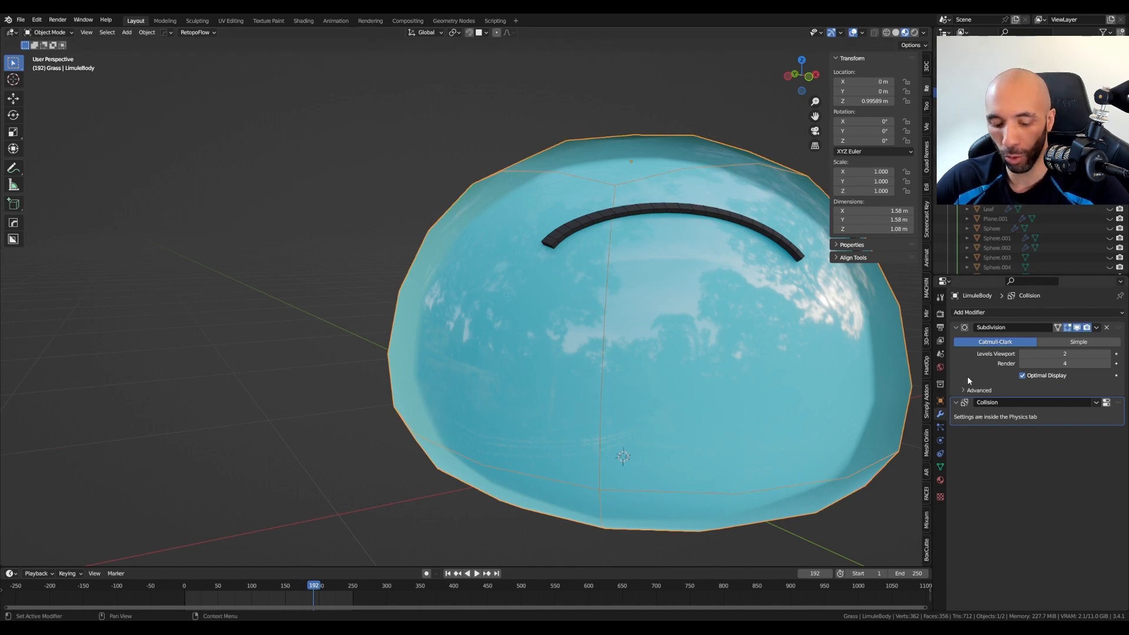
pyautogui.hotkey('ctrl', 'a')
pyautogui.moveTo(576, 257); pyautogui.dragTo(626, 271, button='middle')
pyautogui.scroll(-2, 615, 281)
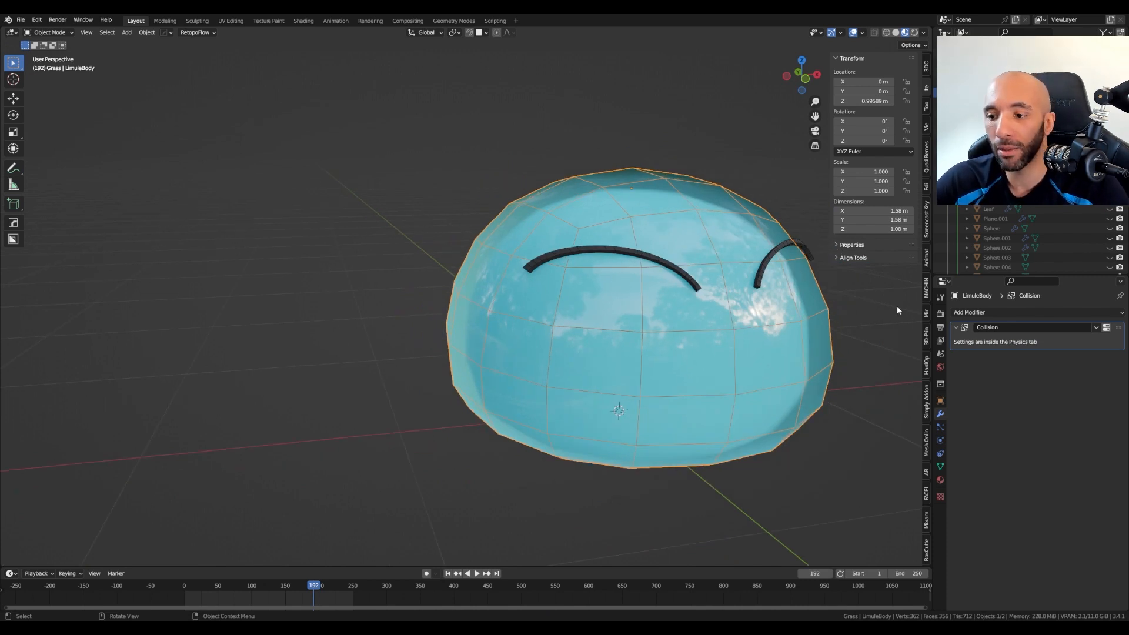
# Step: Add a Subdivision Surface modifier with viewport level 2 to LimuleBody and place it above Collision
pyautogui.click(971, 313)
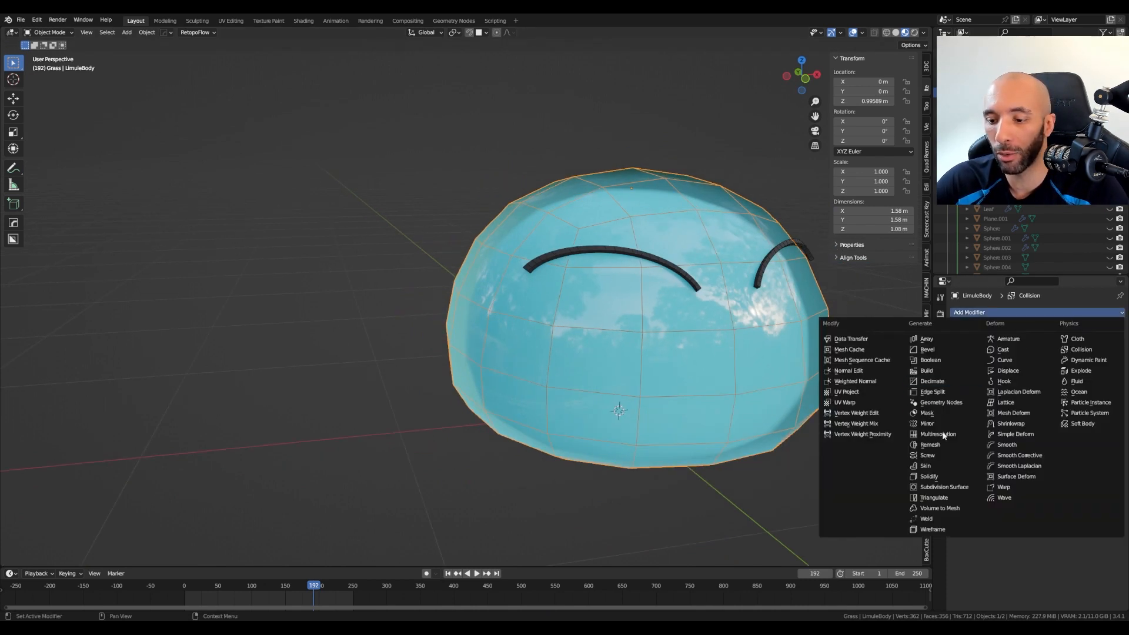
pyautogui.click(946, 492)
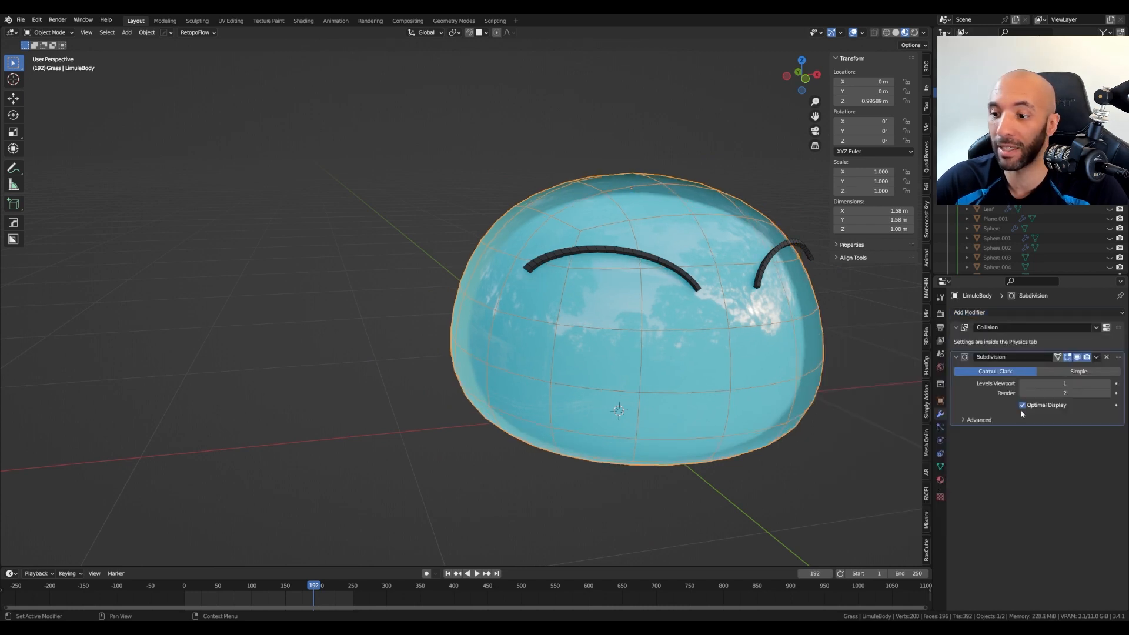
pyautogui.click(1108, 384)
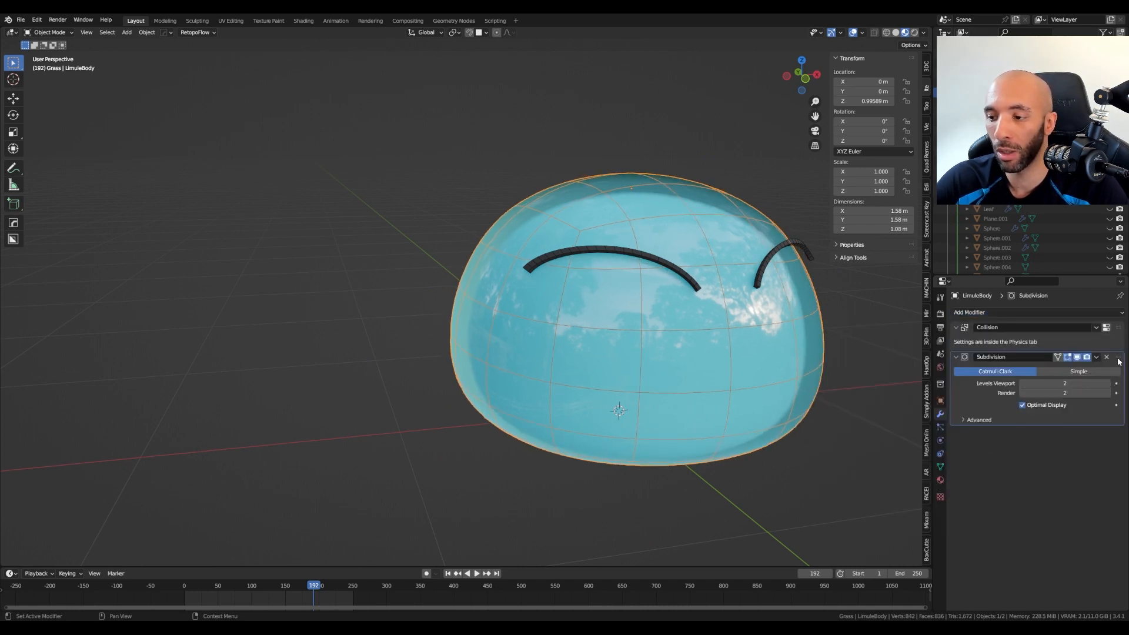
pyautogui.moveTo(1118, 358); pyautogui.dragTo(1116, 327)
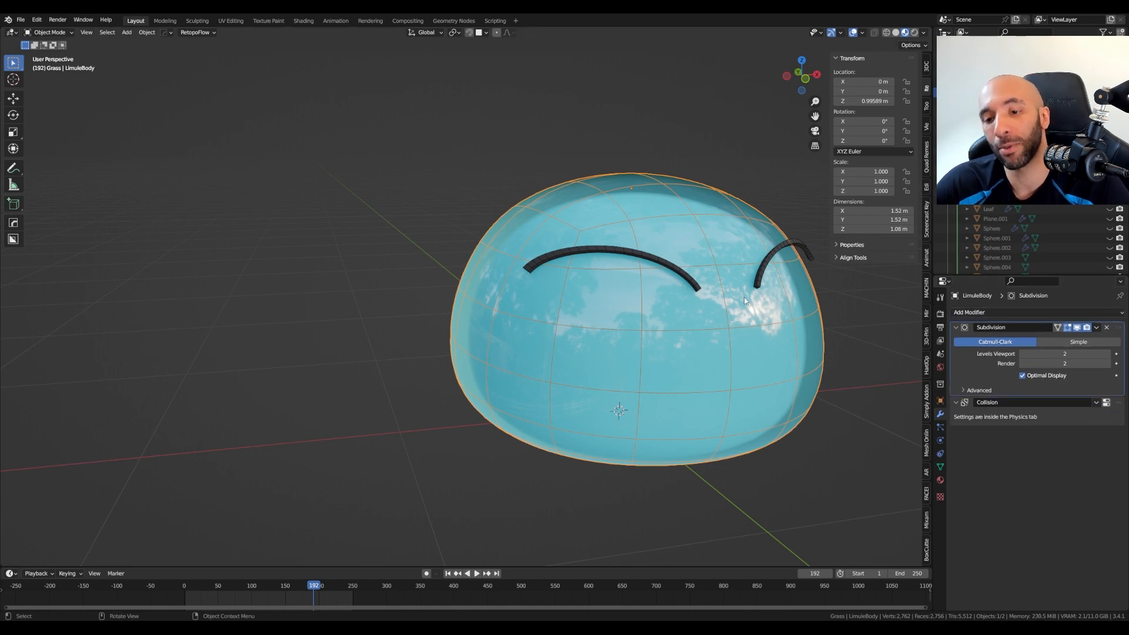
# Step: Switch the viewport to solid shading and view how the eyes sit on the body's surface from the side
pyautogui.scroll(3, 640, 270)
pyautogui.moveTo(641, 271); pyautogui.dragTo(563, 312, button='middle')
pyautogui.click(895, 32)
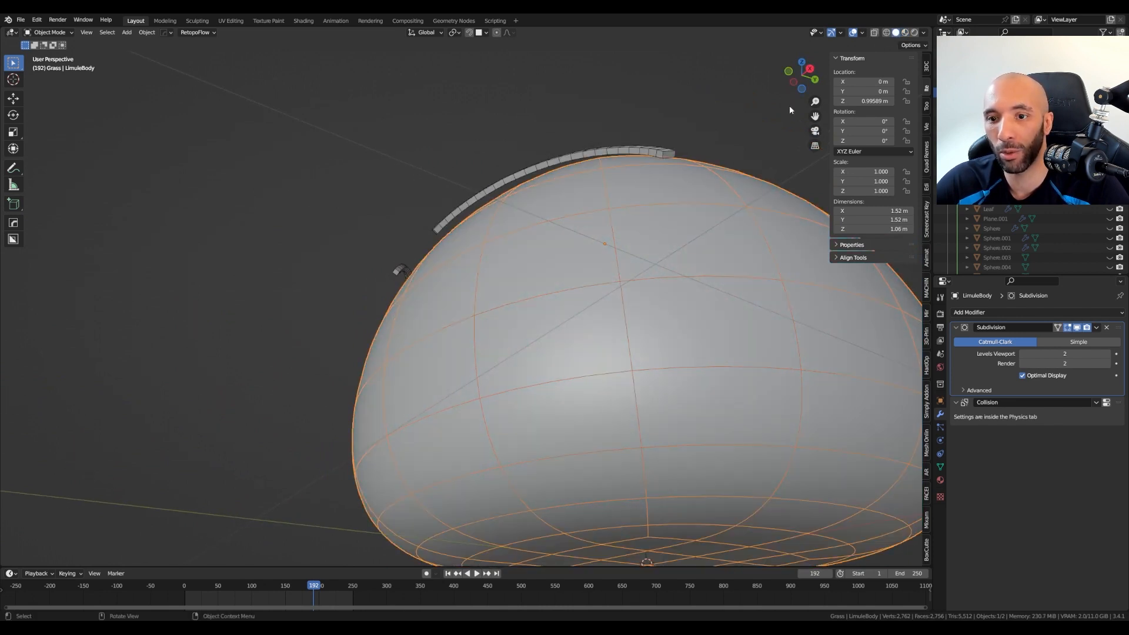
# Step: Select the centre vertex on LimuleBody's underside in vertex mode and snap the 3D cursor to it
pyautogui.moveTo(396, 267); pyautogui.dragTo(633, 141, button='middle')
pyautogui.scroll(3, 633, 141)
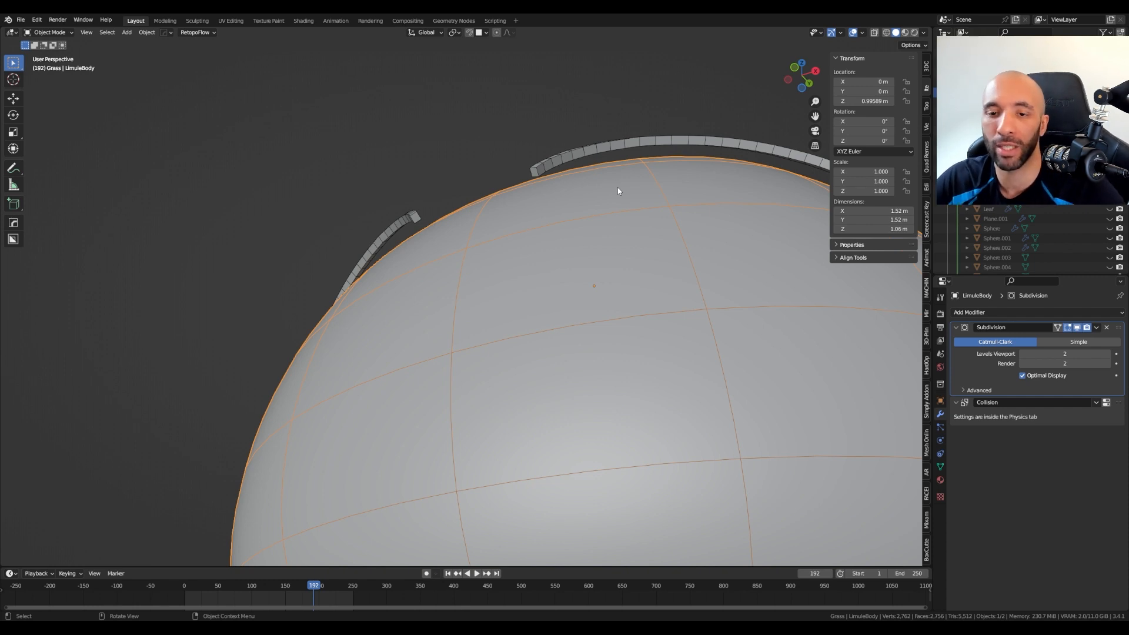
pyautogui.scroll(-5, 617, 187)
pyautogui.press('Tab')
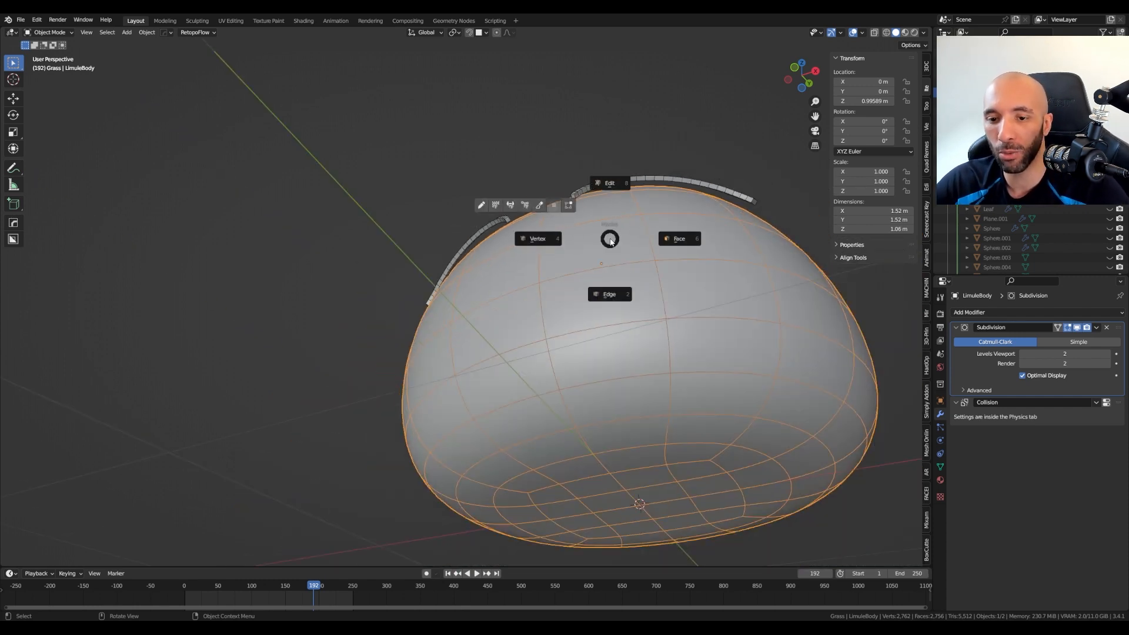
pyautogui.click(536, 239)
pyautogui.click(641, 506)
pyautogui.moveTo(639, 506); pyautogui.dragTo(630, 456, button='middle')
pyautogui.hotkey('shift', 's')
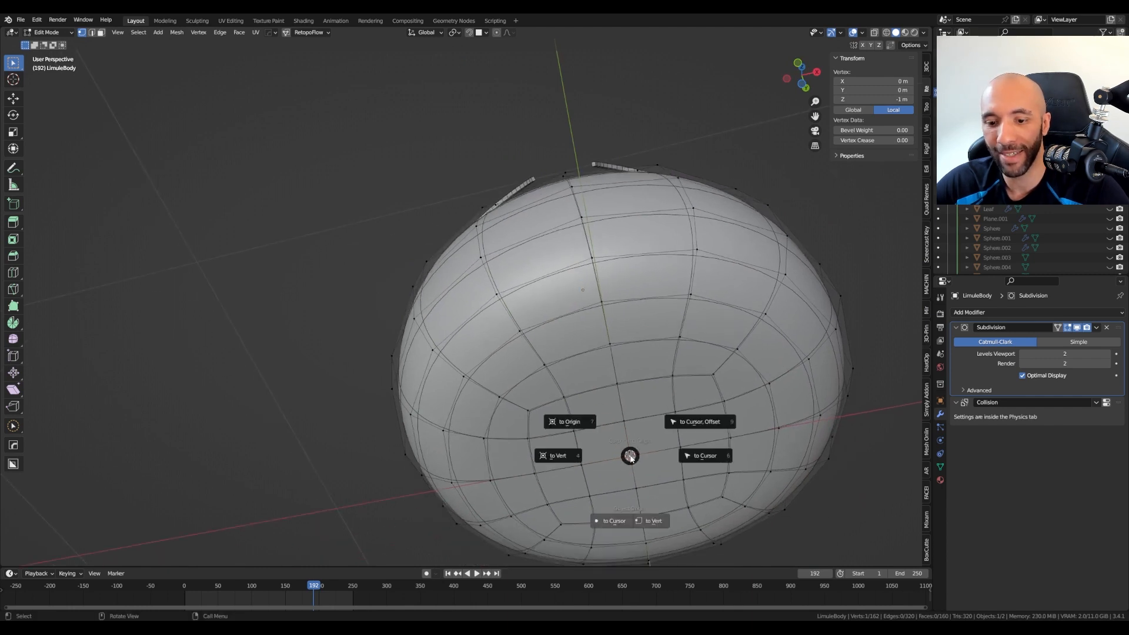
pyautogui.keyDown('alt'); pyautogui.click(547, 457); pyautogui.keyUp('alt')
pyautogui.moveTo(584, 421); pyautogui.dragTo(601, 463, button='middle')
# Step: Return LimuleBody to Object Mode and set its origin to the 3D cursor
pyautogui.press('Tab')
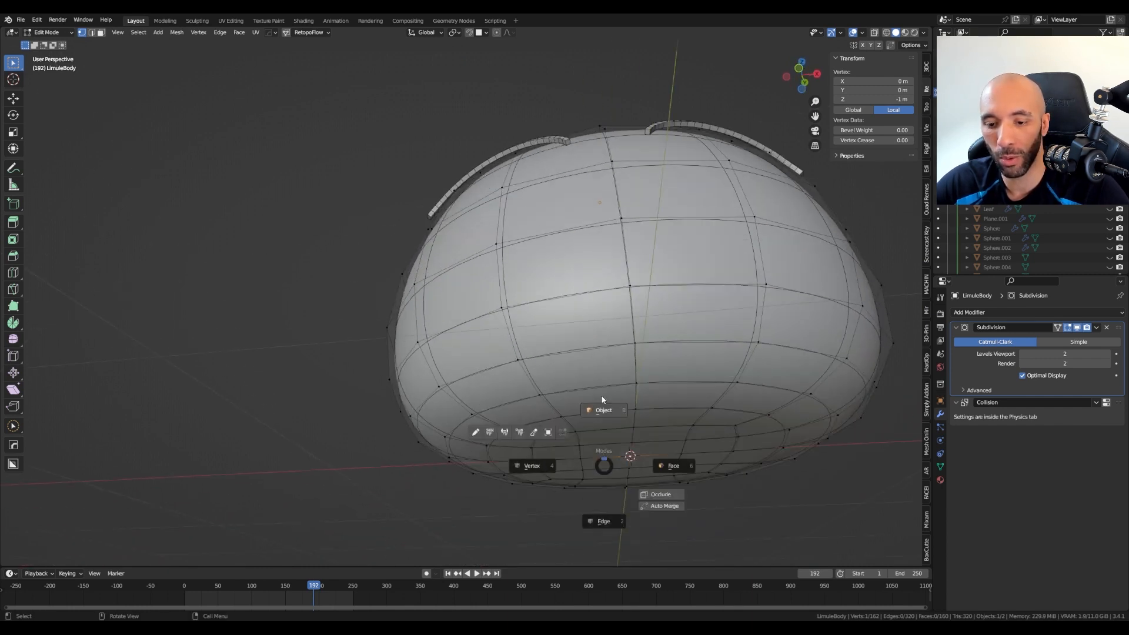
pyautogui.click(602, 399)
pyautogui.rightClick(627, 326)
pyautogui.moveTo(628, 327)
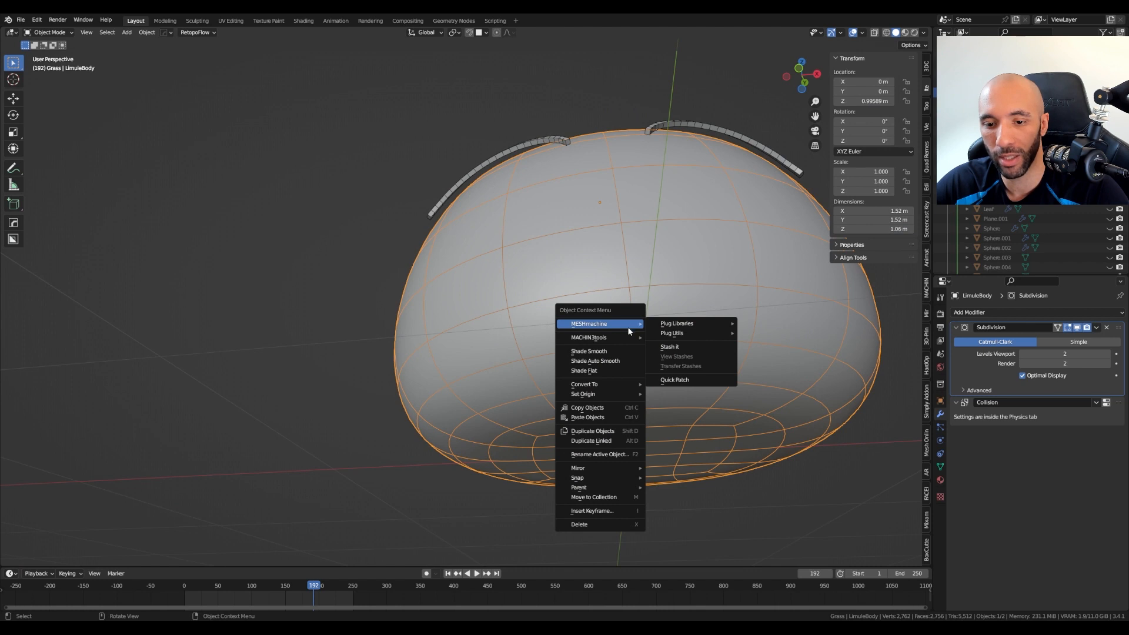
pyautogui.moveTo(588, 394)
pyautogui.click(710, 418)
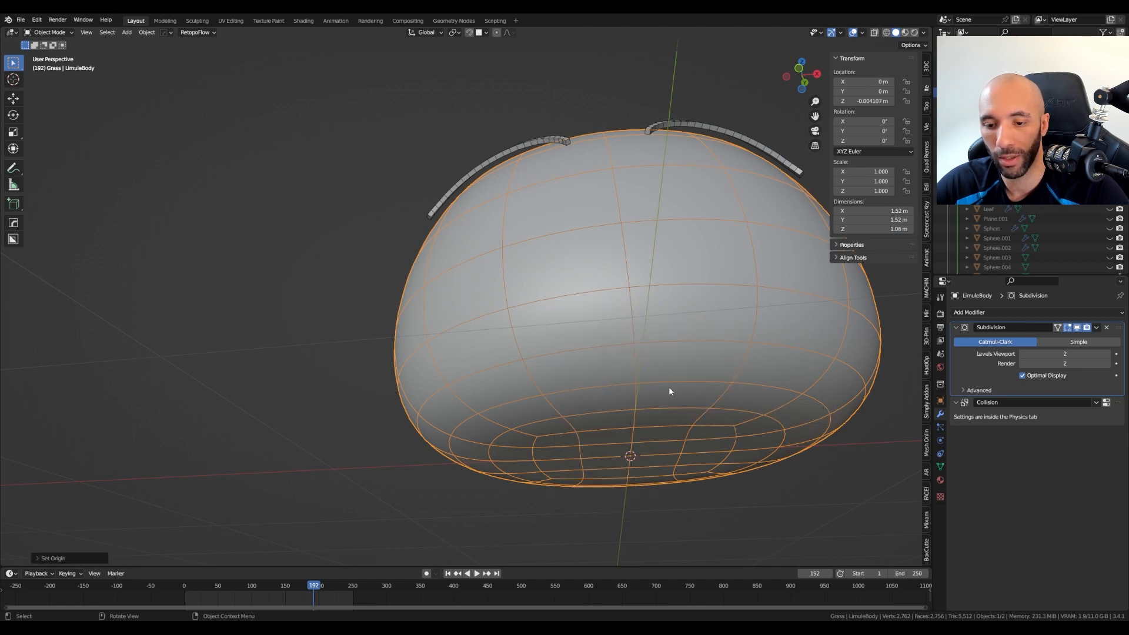
# Step: Scale LimuleBody up uniformly to about 1.019 to bring its surface closer to the eyes
pyautogui.moveTo(669, 389); pyautogui.dragTo(623, 369, button='middle')
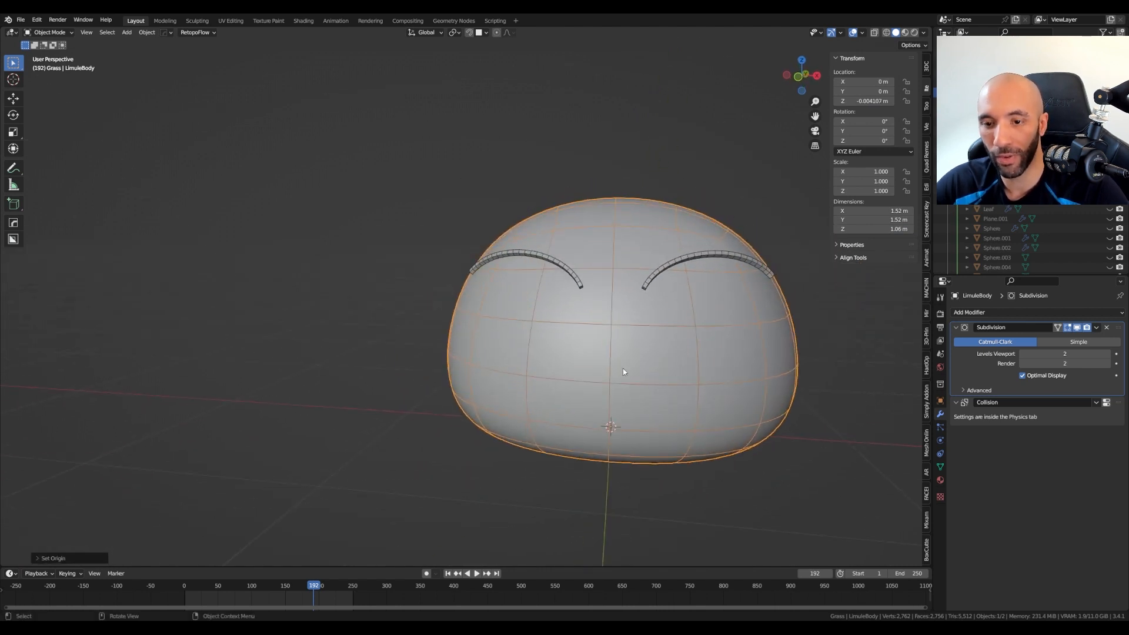
pyautogui.press('KP_1')
pyautogui.moveTo(629, 315); pyautogui.dragTo(624, 235, button='middle')
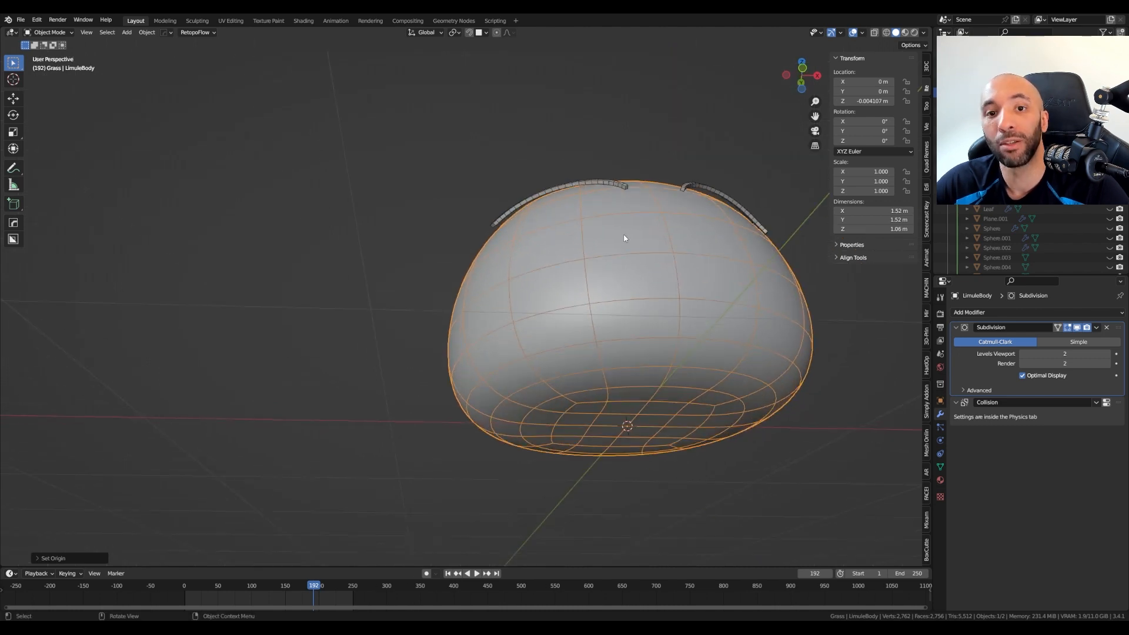
pyautogui.scroll(1, 629, 226)
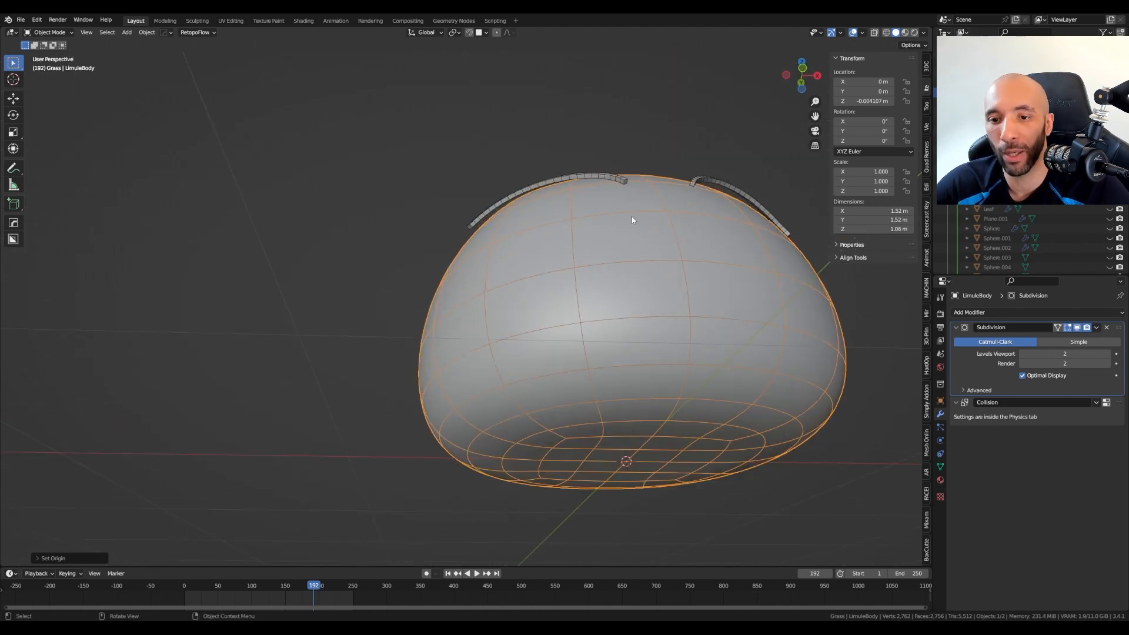
pyautogui.moveTo(625, 281); pyautogui.dragTo(613, 234, button='middle')
pyautogui.scroll(1, 615, 242)
pyautogui.scroll(2, 569, 177)
pyautogui.moveTo(569, 178); pyautogui.dragTo(579, 189, button='middle')
pyautogui.scroll(-1, 650, 246)
pyautogui.press('s')
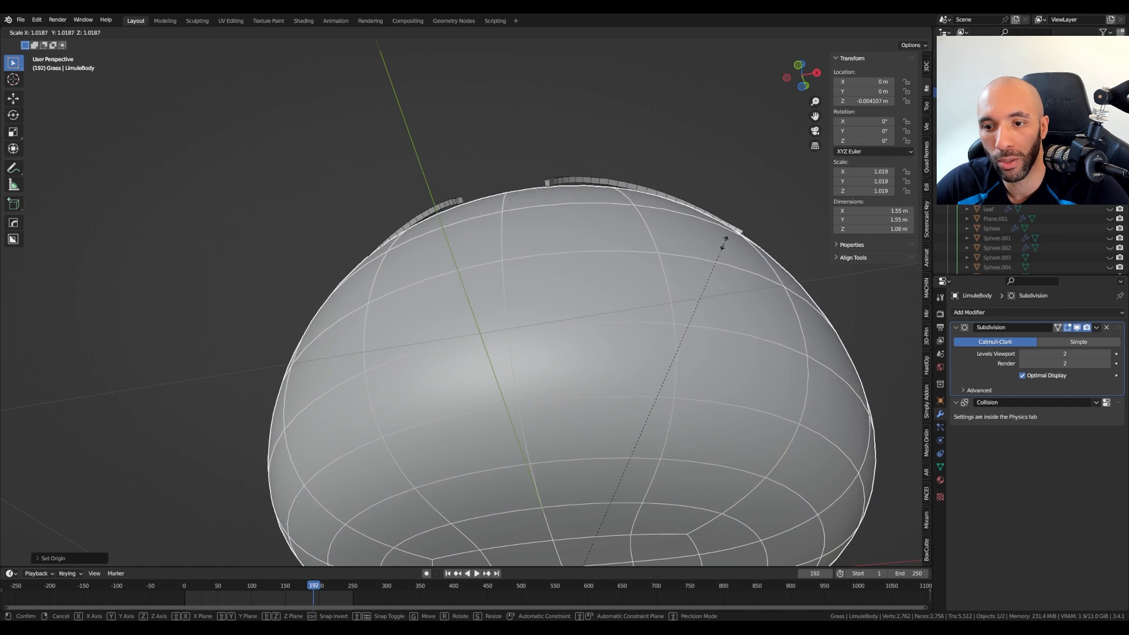
pyautogui.click(726, 239)
# Step: Enlarge LimuleBody slightly more, to a uniform scale of about 1.023, and check the gap beneath the eyes
pyautogui.moveTo(726, 240); pyautogui.dragTo(702, 261, button='middle')
pyautogui.scroll(5, 577, 197)
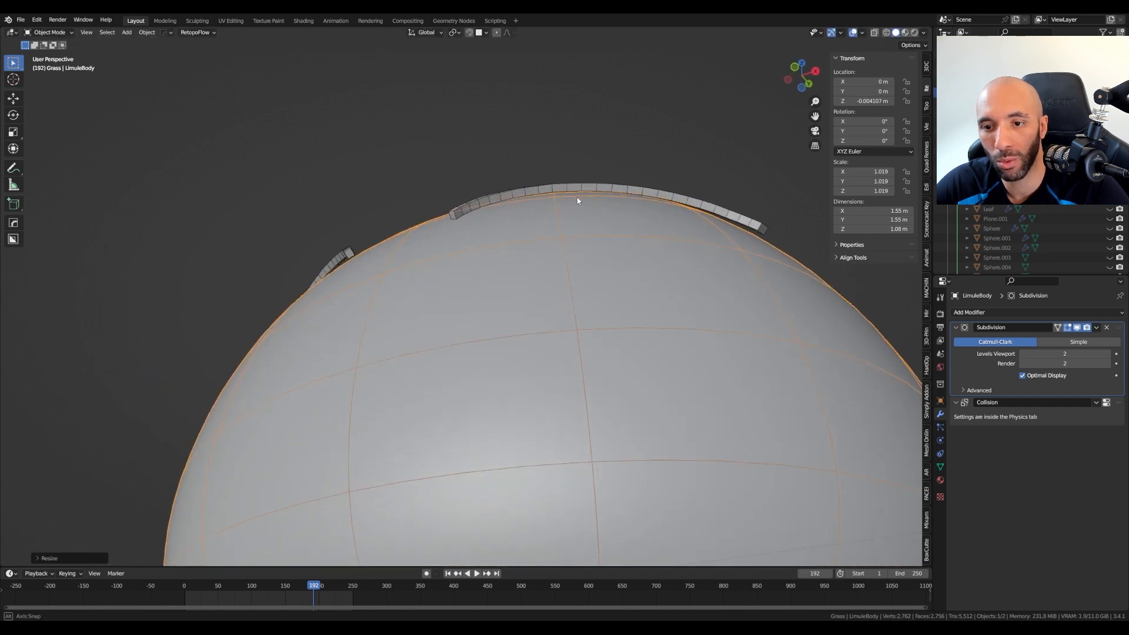
pyautogui.press('s')
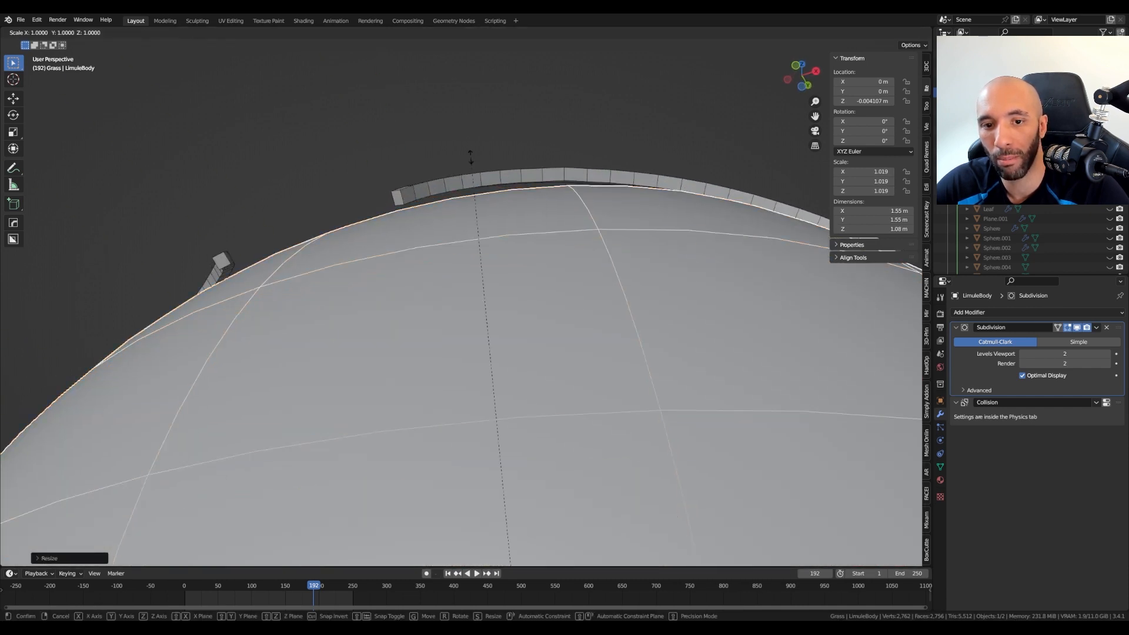
pyautogui.click(472, 157)
pyautogui.moveTo(700, 197); pyautogui.dragTo(630, 271, button='middle')
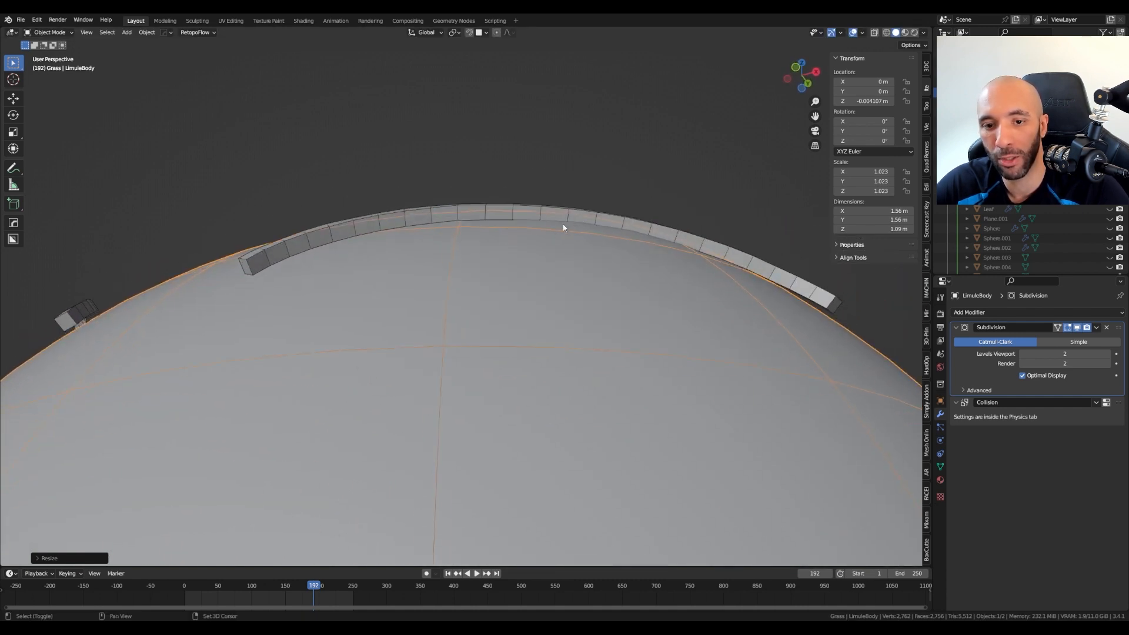
pyautogui.moveTo(562, 227); pyautogui.dragTo(622, 188, button='middle')
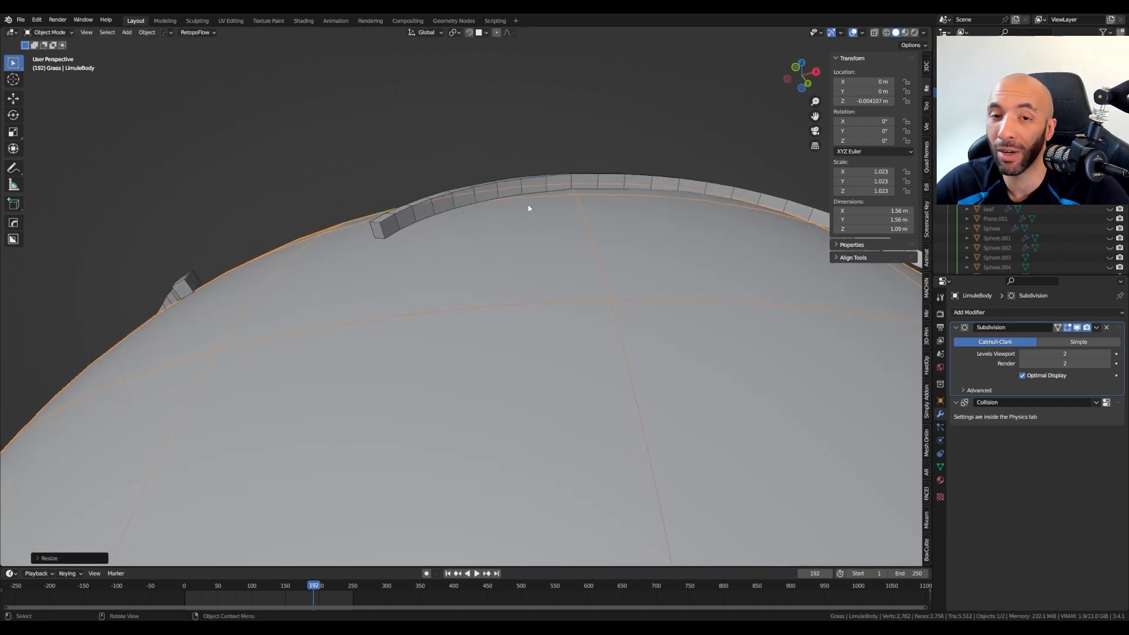
# Step: Select the eyes with LimuleBody as the active object and join them into one mesh
pyautogui.scroll(-5, 527, 204)
pyautogui.moveTo(477, 207); pyautogui.dragTo(546, 260, button='middle')
pyautogui.click(608, 338)
pyautogui.moveTo(607, 338); pyautogui.dragTo(516, 303, button='middle')
pyautogui.keyDown('shift'); pyautogui.click(516, 303); pyautogui.keyUp('shift')
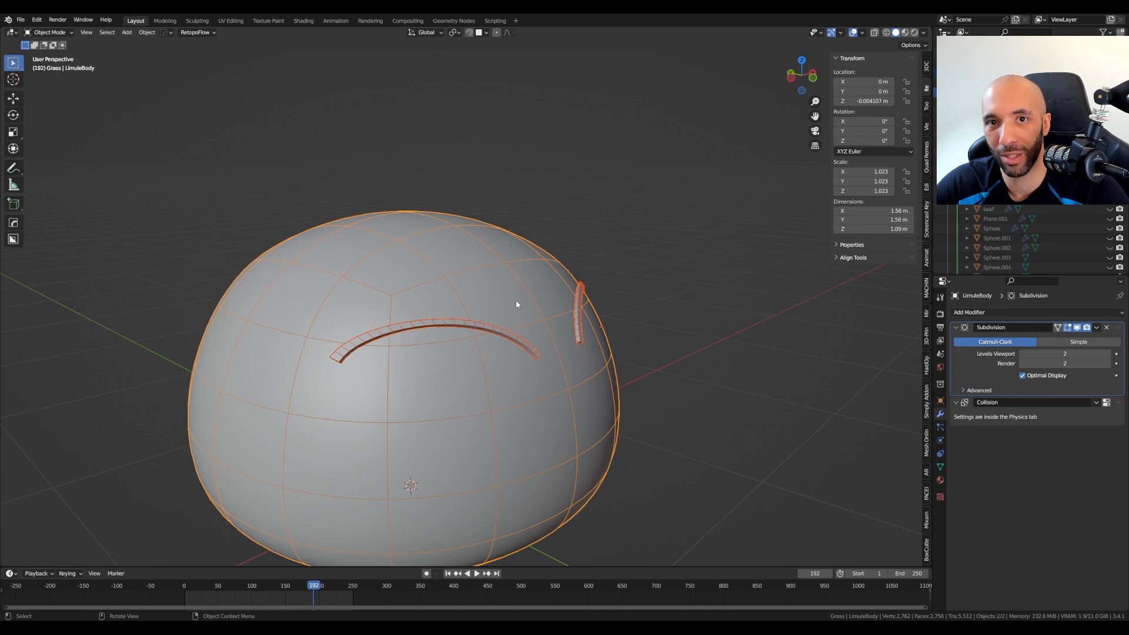
pyautogui.hotkey('ctrl', 'j')
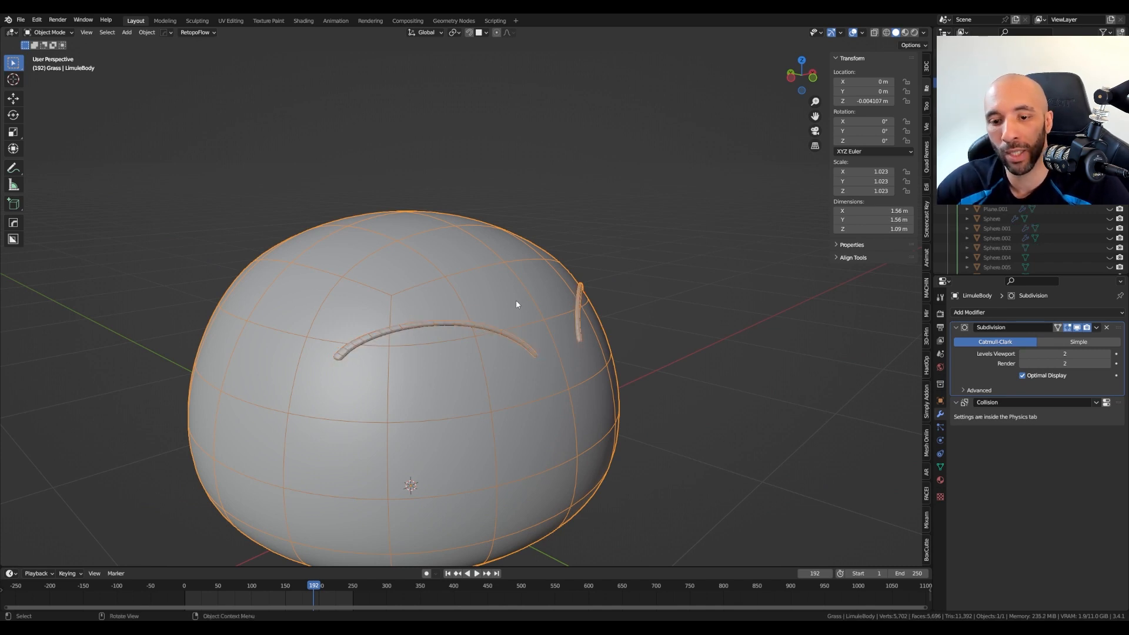
# Step: Inspect the eyes on the joined mesh and apply Shade Smooth to LimuleBody
pyautogui.scroll(4, 558, 301)
pyautogui.moveTo(607, 347); pyautogui.dragTo(574, 345, button='middle')
pyautogui.scroll(2, 480, 350)
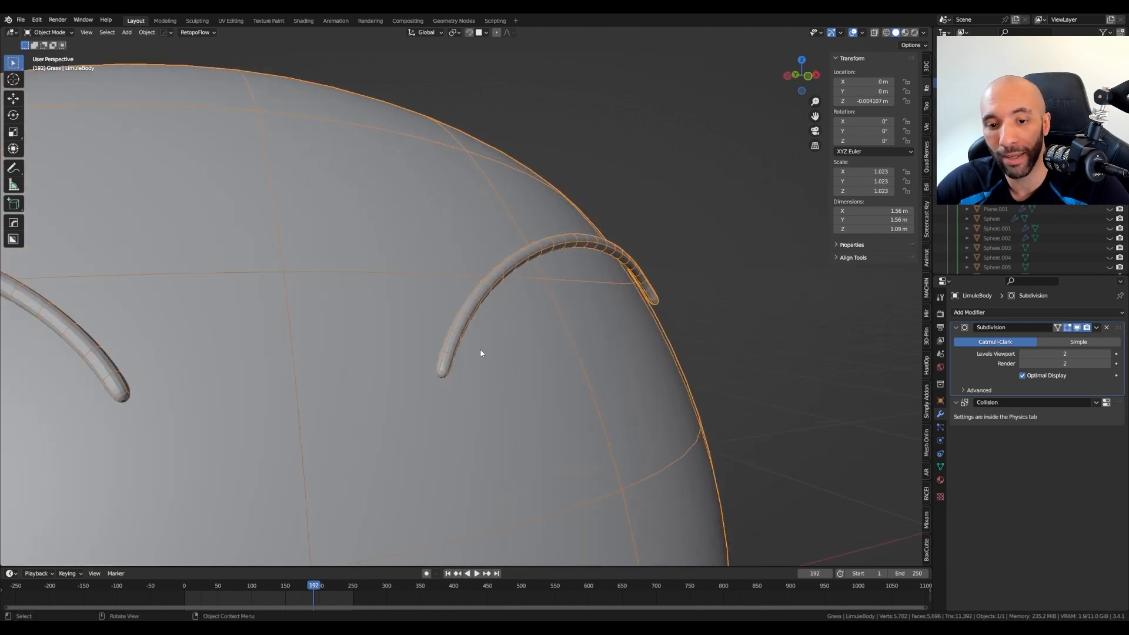
pyautogui.moveTo(480, 352); pyautogui.dragTo(444, 241, button='middle')
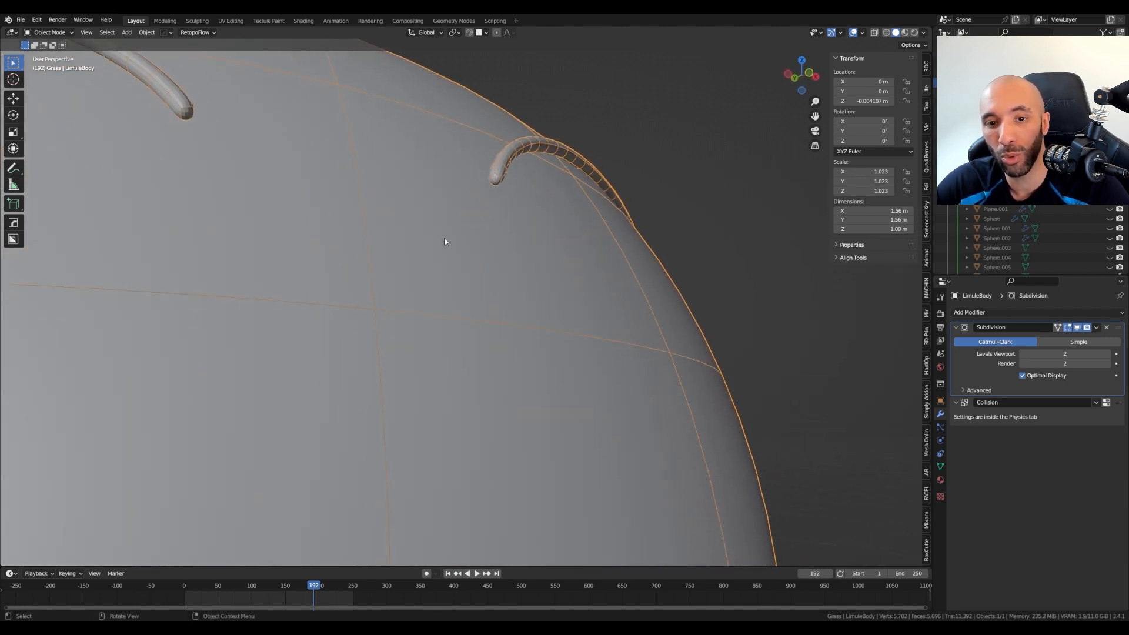
pyautogui.rightClick(500, 176)
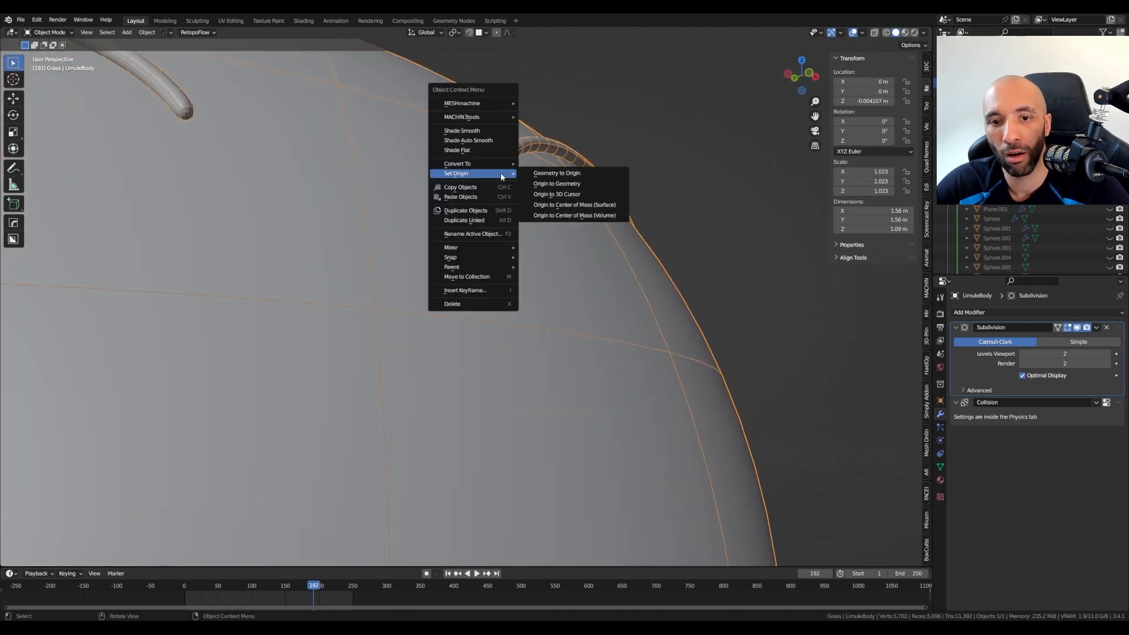
pyautogui.click(461, 131)
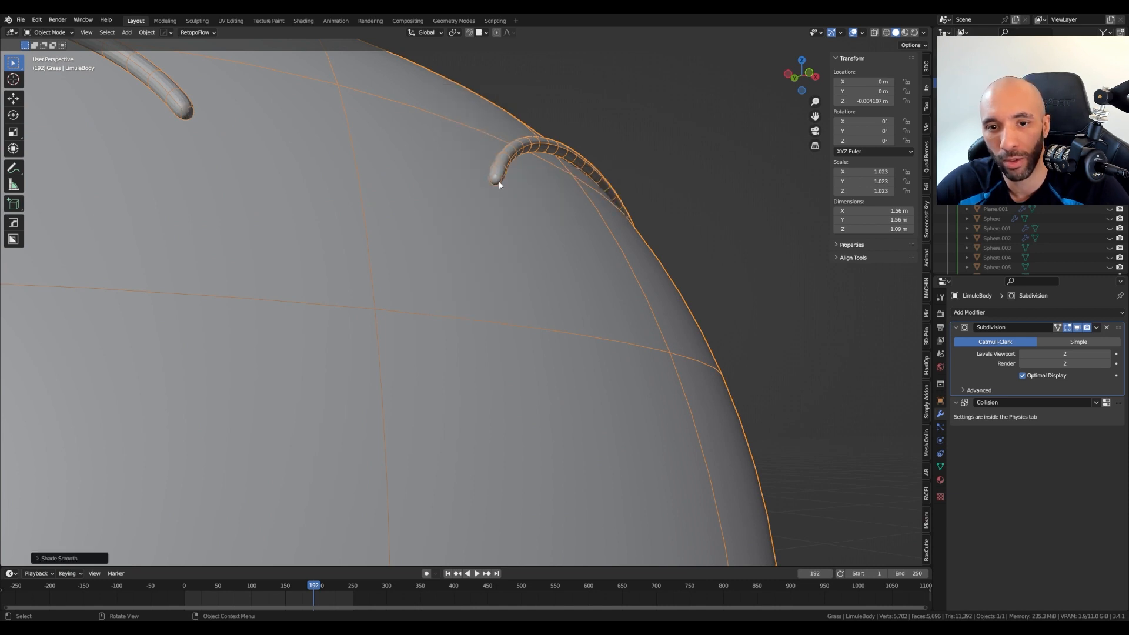
# Step: Select the two lower vertices at one eye's inner tip in vertex mode and enable proportional editing with Smooth falloff
pyautogui.moveTo(499, 184); pyautogui.dragTo(423, 162, button='middle')
pyautogui.hotkey('ctrl', 'Tab')
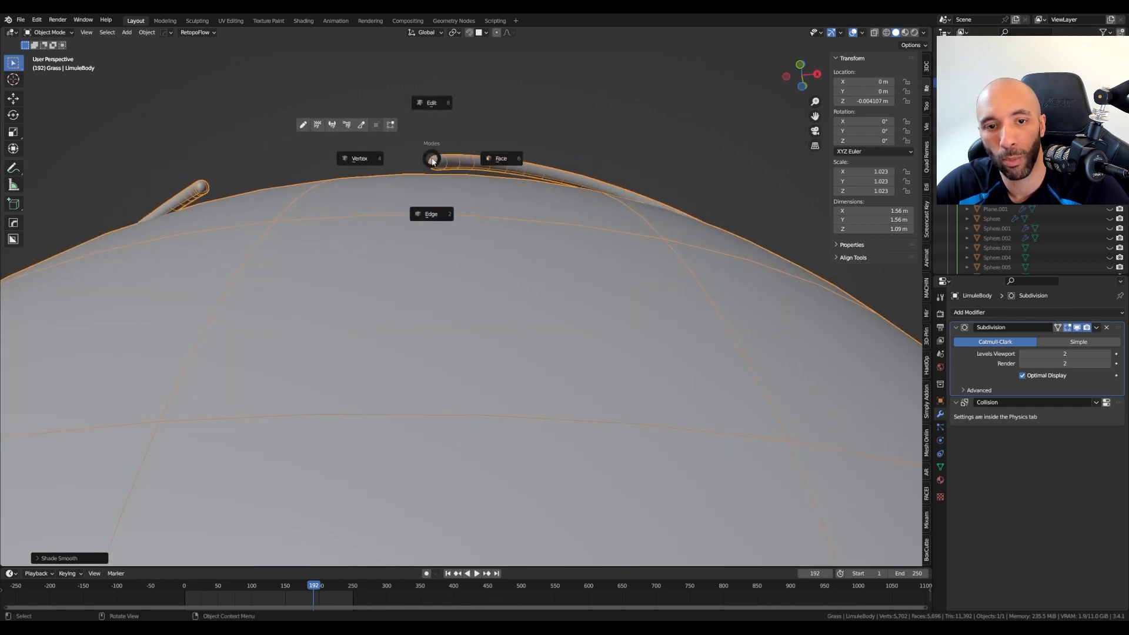
pyautogui.click(384, 157)
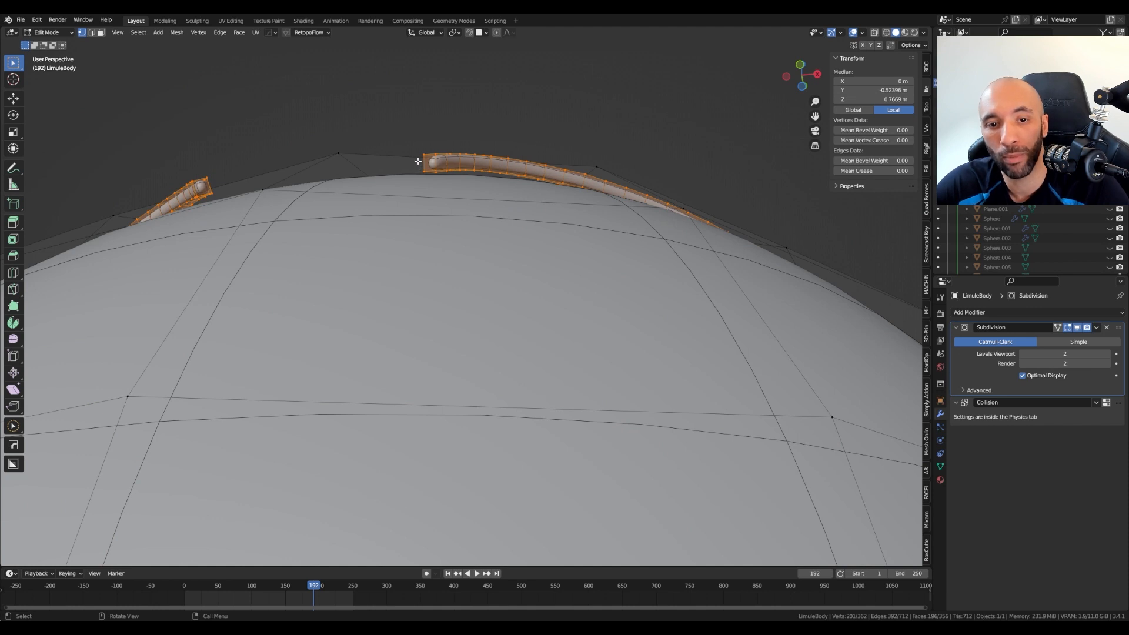
pyautogui.scroll(2, 418, 161)
pyautogui.click(437, 188)
pyautogui.keyDown('shift'); pyautogui.click(426, 180); pyautogui.keyUp('shift')
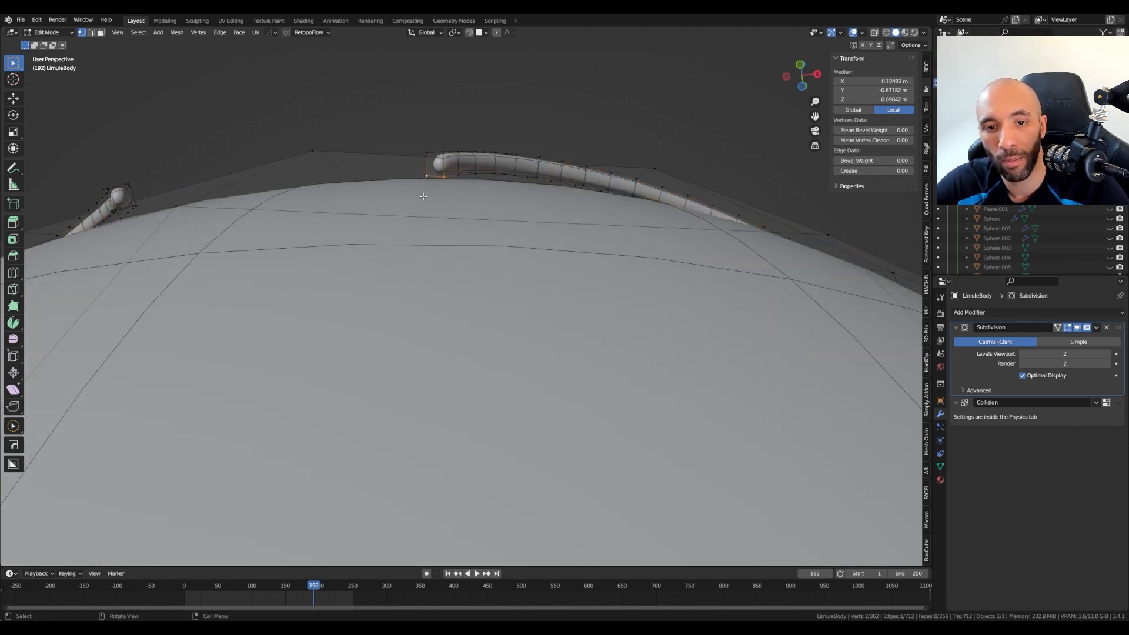
pyautogui.click(495, 32)
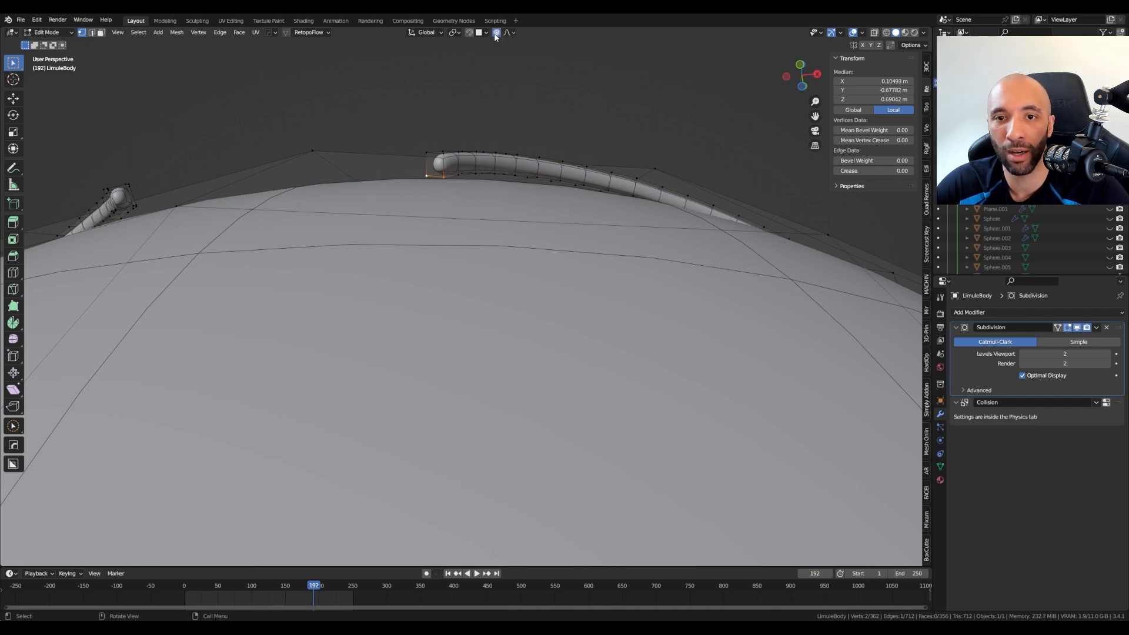
pyautogui.click(512, 33)
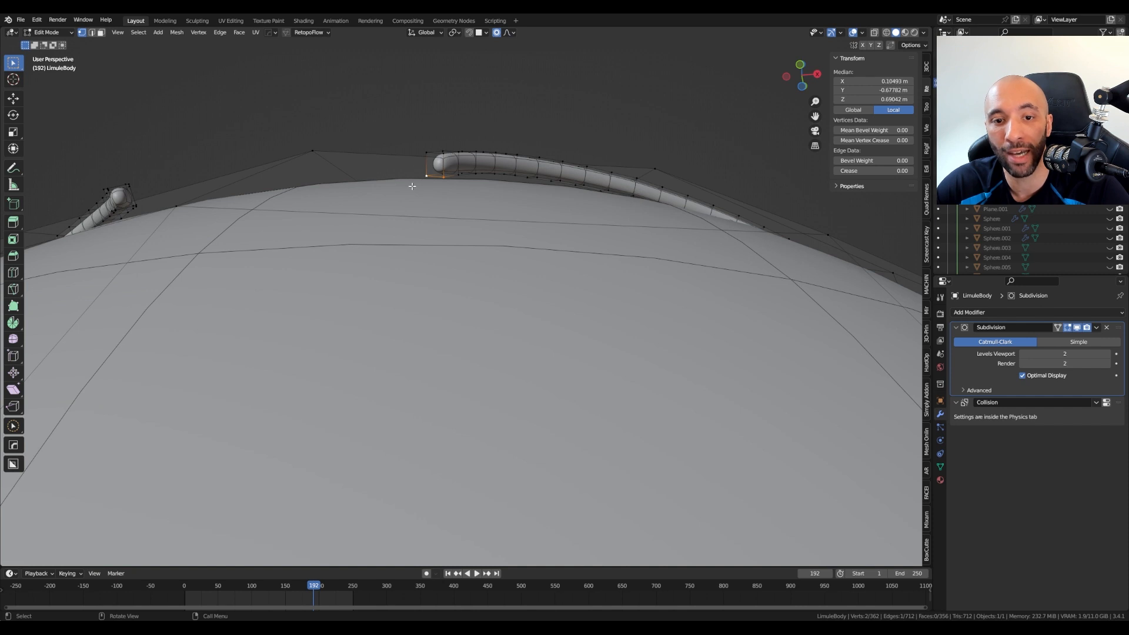
pyautogui.moveTo(412, 185); pyautogui.dragTo(418, 170, button='middle')
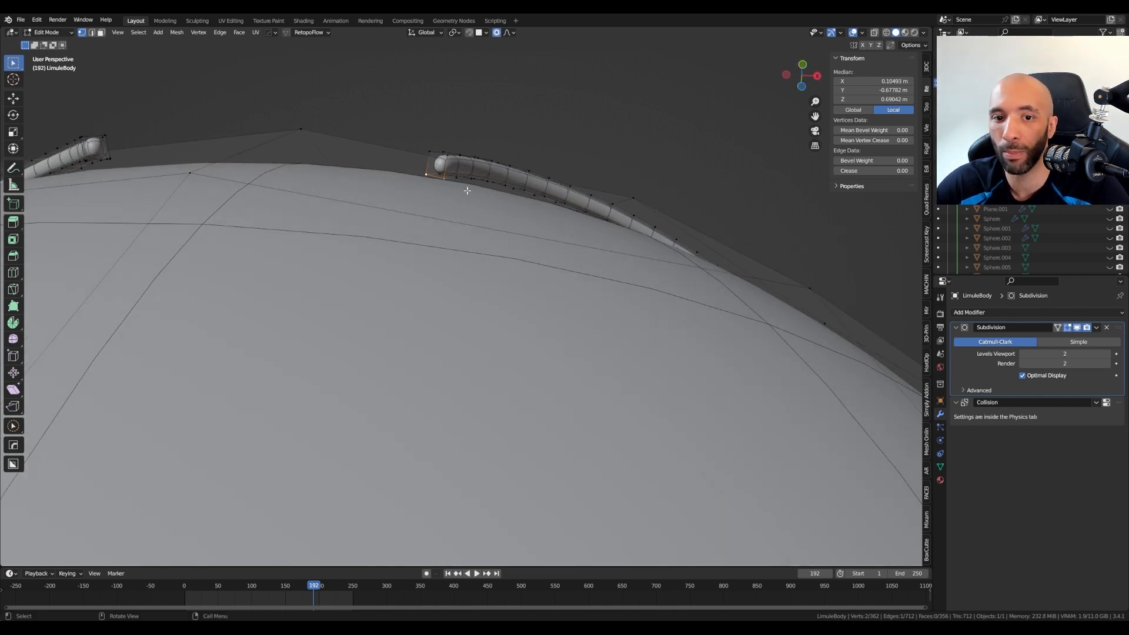
pyautogui.moveTo(467, 191); pyautogui.dragTo(436, 201, button='middle')
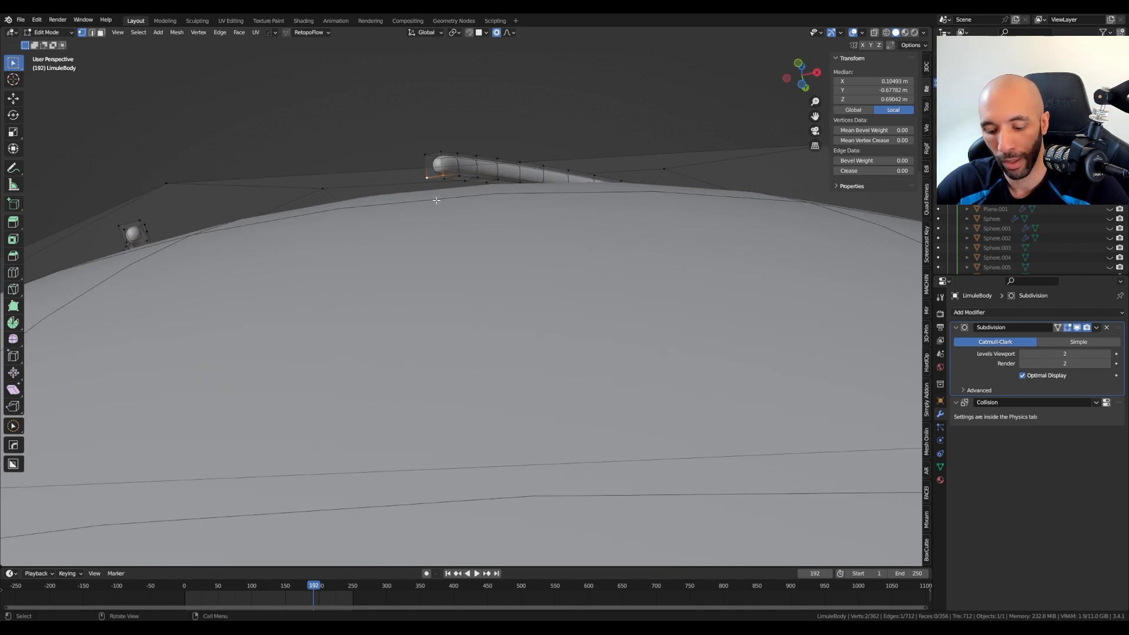
# Step: Try to move the eye's inner tip toward the body with a proportional size of about 0.198 m
pyautogui.press('g')
pyautogui.scroll(8, 436, 200)
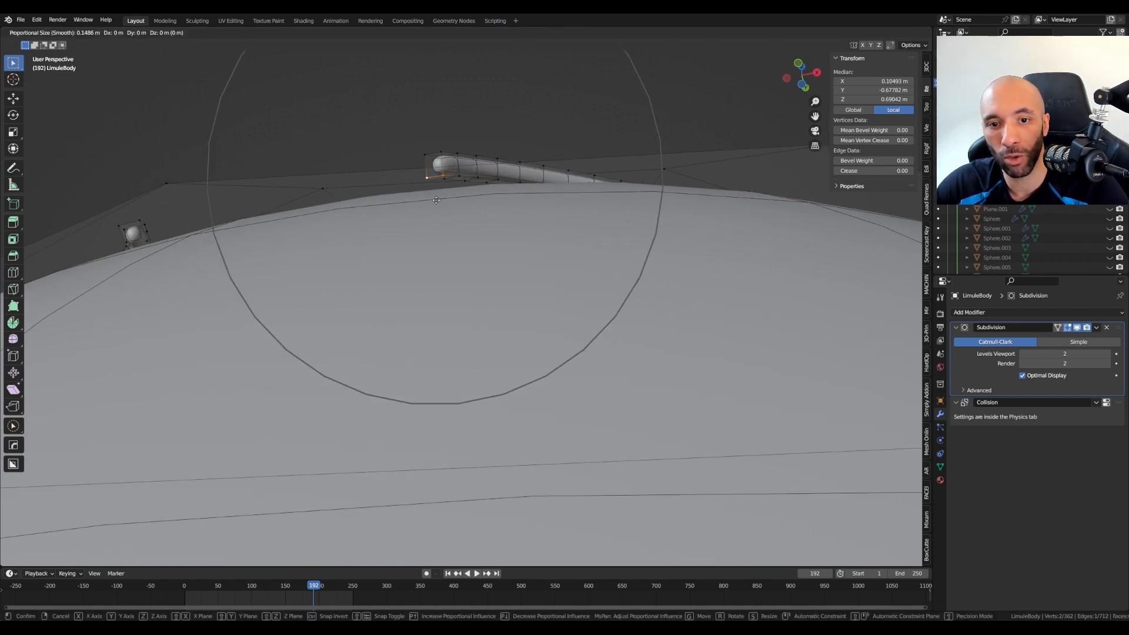
pyautogui.scroll(-3, 436, 201)
pyautogui.scroll(1, 436, 200)
pyautogui.scroll(-1, 436, 201)
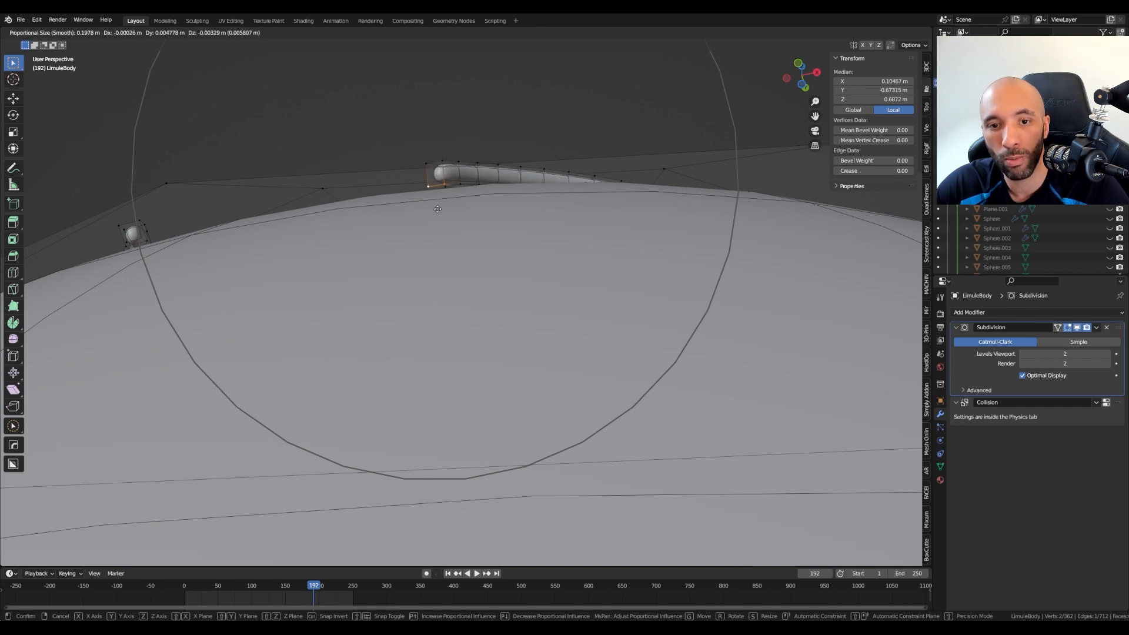
pyautogui.click(438, 216)
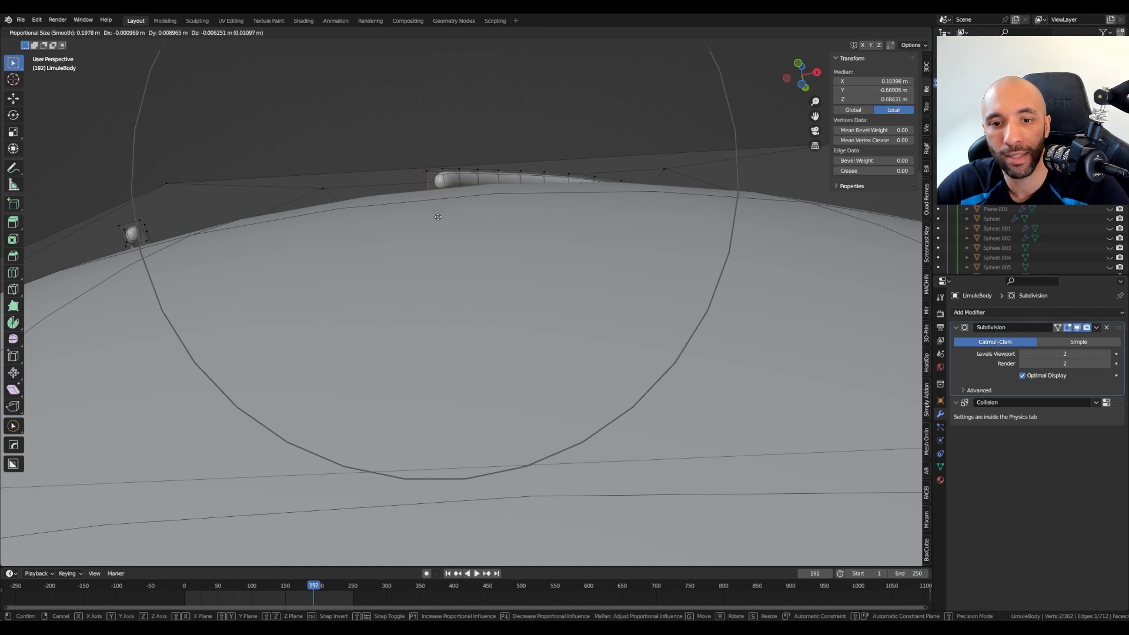
pyautogui.moveTo(437, 216)
pyautogui.mouseDown(button='middle')
pyautogui.moveTo(415, 211)
pyautogui.moveTo(429, 213)
pyautogui.mouseUp(button='middle')
pyautogui.hotkey('ctrl', 'z')
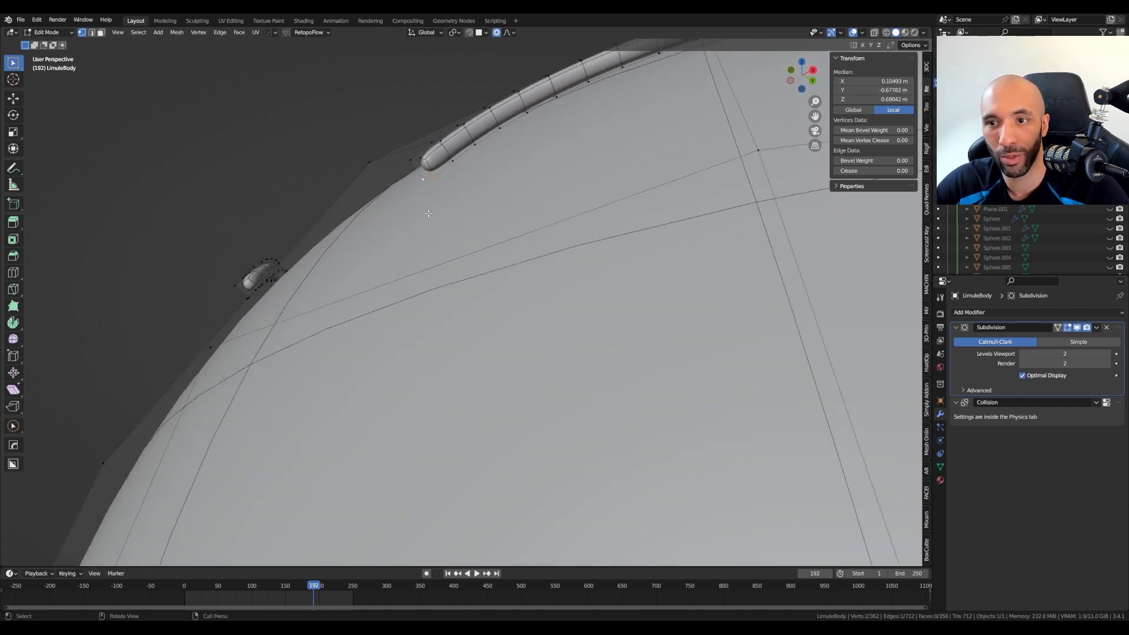
# Step: Enable X-axis mirror editing and move the inner eye tips about 0.009 m toward the body with proportional size 0.1978 m
pyautogui.click(862, 46)
pyautogui.moveTo(433, 228); pyautogui.dragTo(531, 157, button='middle')
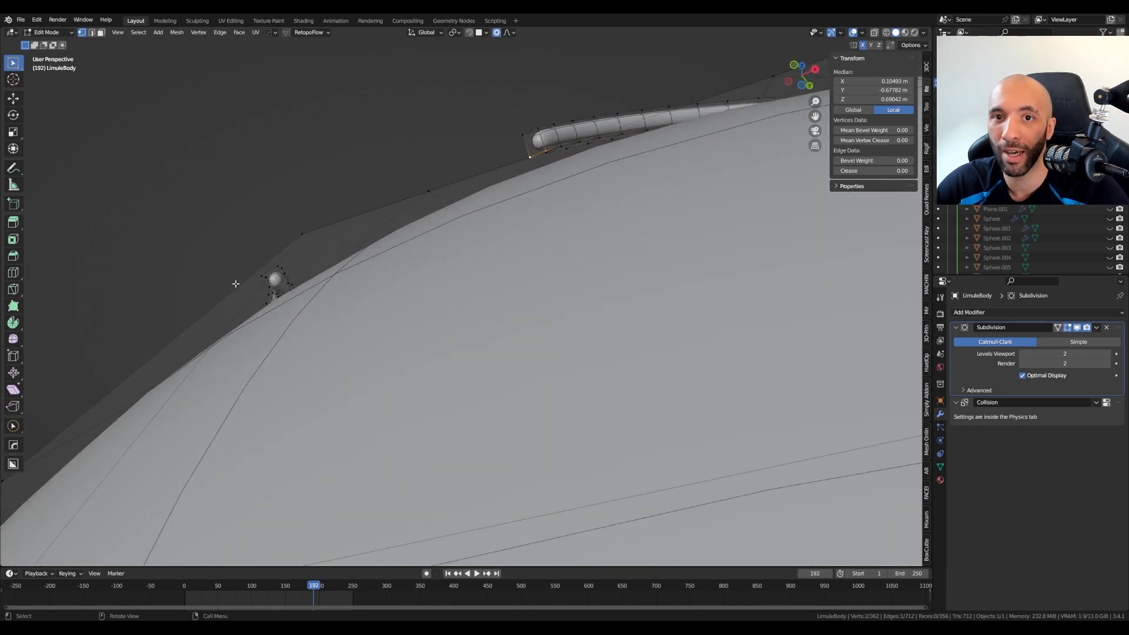
pyautogui.press('g')
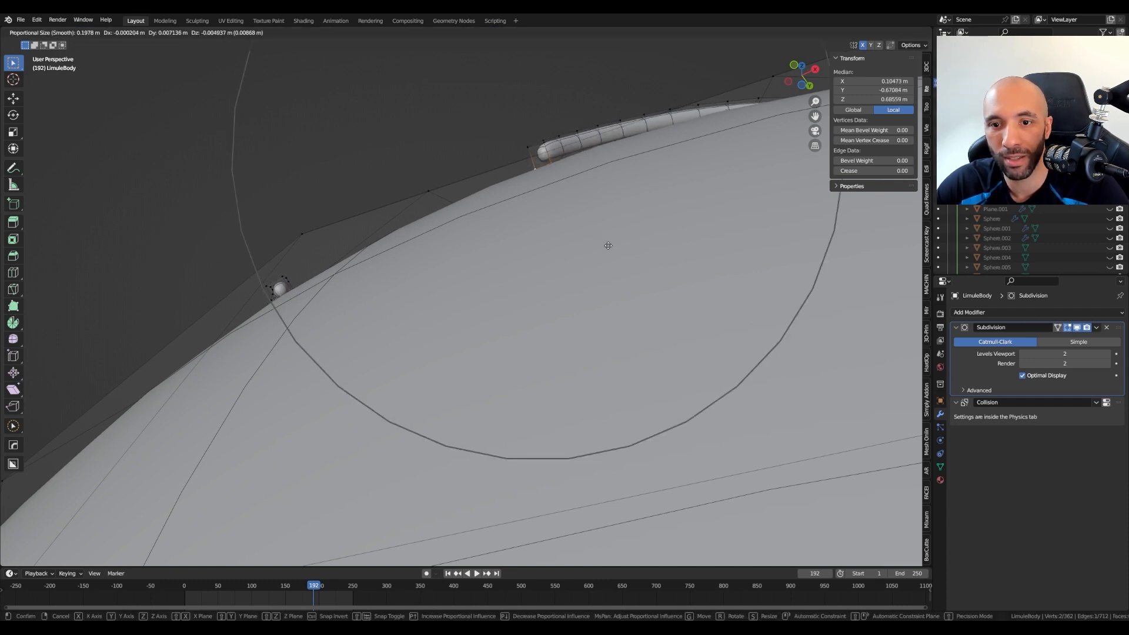
pyautogui.click(607, 246)
# Step: Move the inner eye tips about 0.003 m further toward the body with a proportional size of 0.0923 m
pyautogui.press('g')
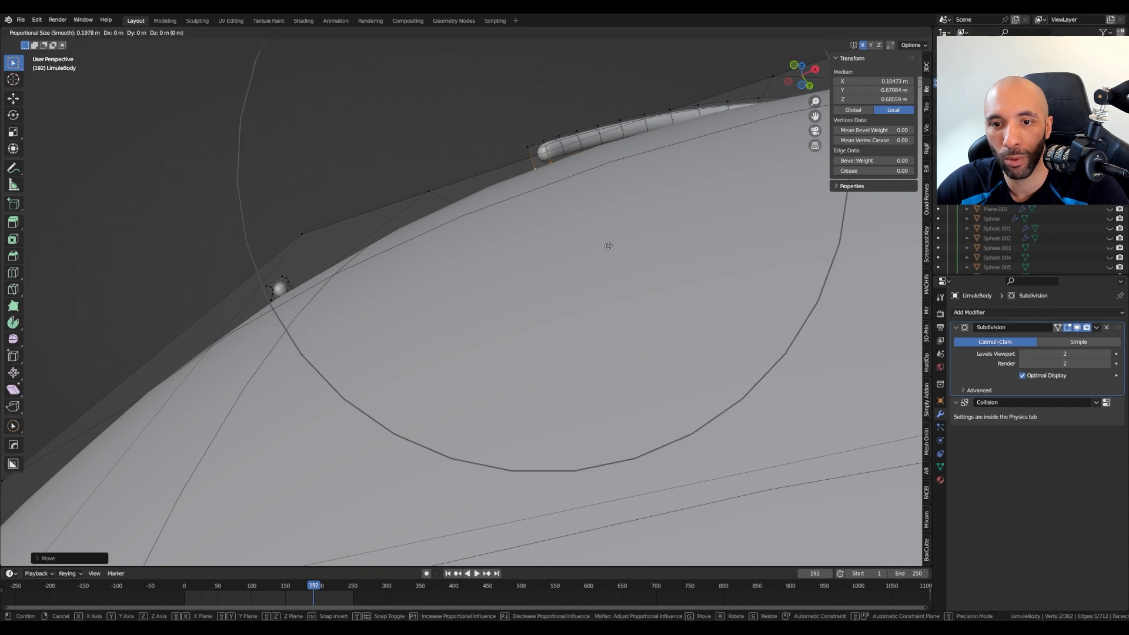
pyautogui.scroll(8, 608, 245)
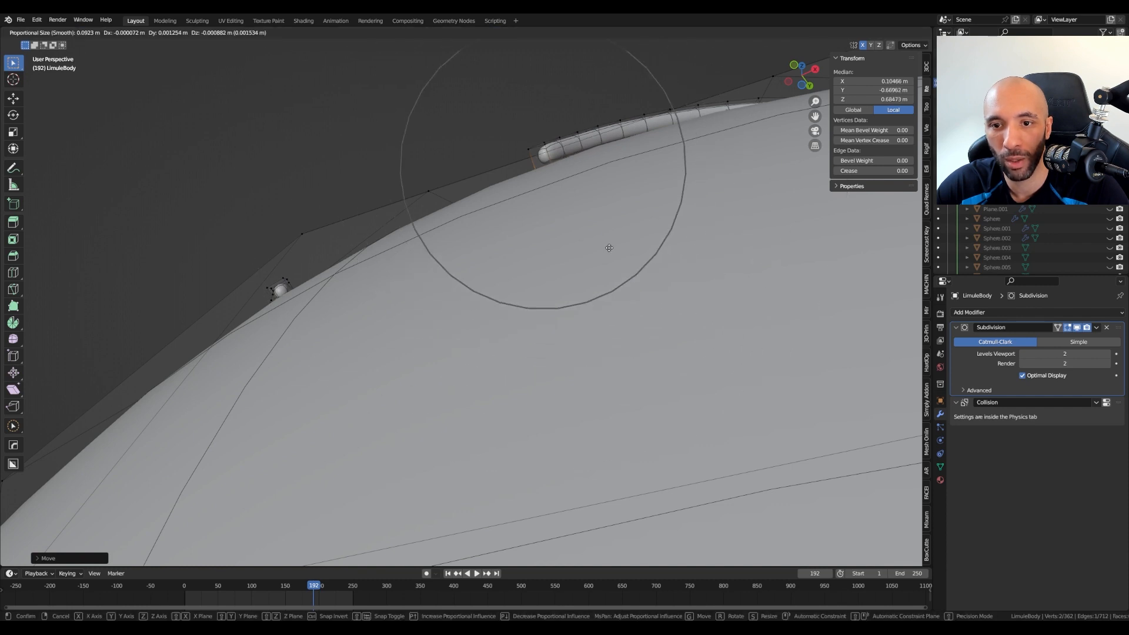
pyautogui.click(610, 249)
# Step: Select the two upper vertices at the eye's outer tip and move them about 0.005 m toward the body with proportional size 0.1635 m
pyautogui.moveTo(609, 250); pyautogui.dragTo(706, 289, button='middle')
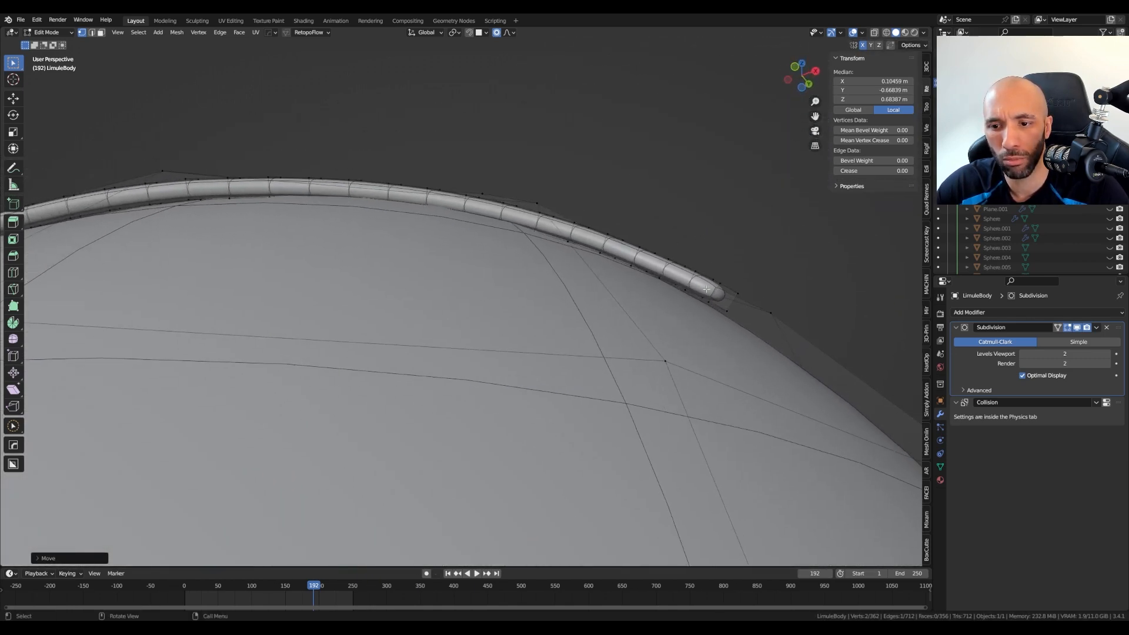
pyautogui.click(724, 314)
pyautogui.click(737, 296)
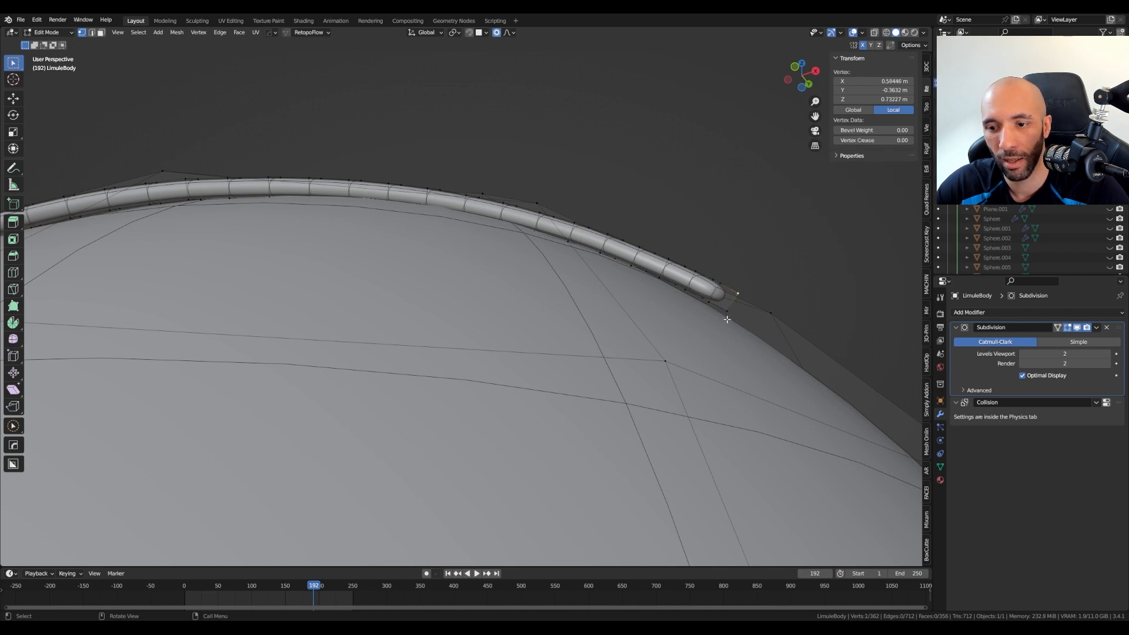
pyautogui.keyDown('shift'); pyautogui.click(720, 285); pyautogui.keyUp('shift')
pyautogui.press('g')
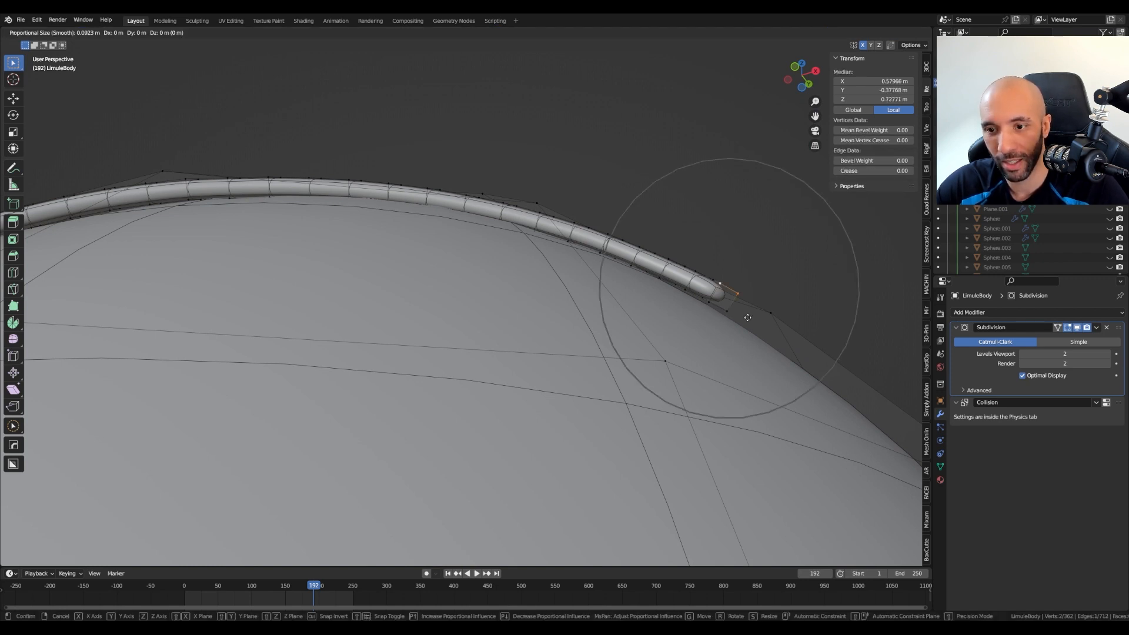
pyautogui.scroll(6, 747, 318)
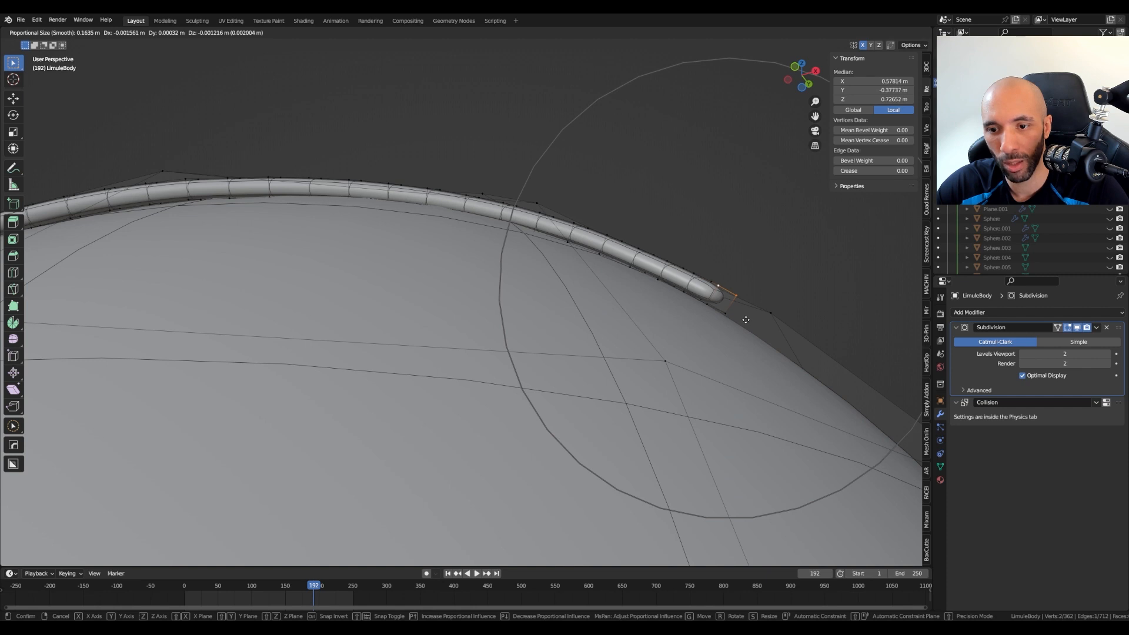
pyautogui.click(743, 323)
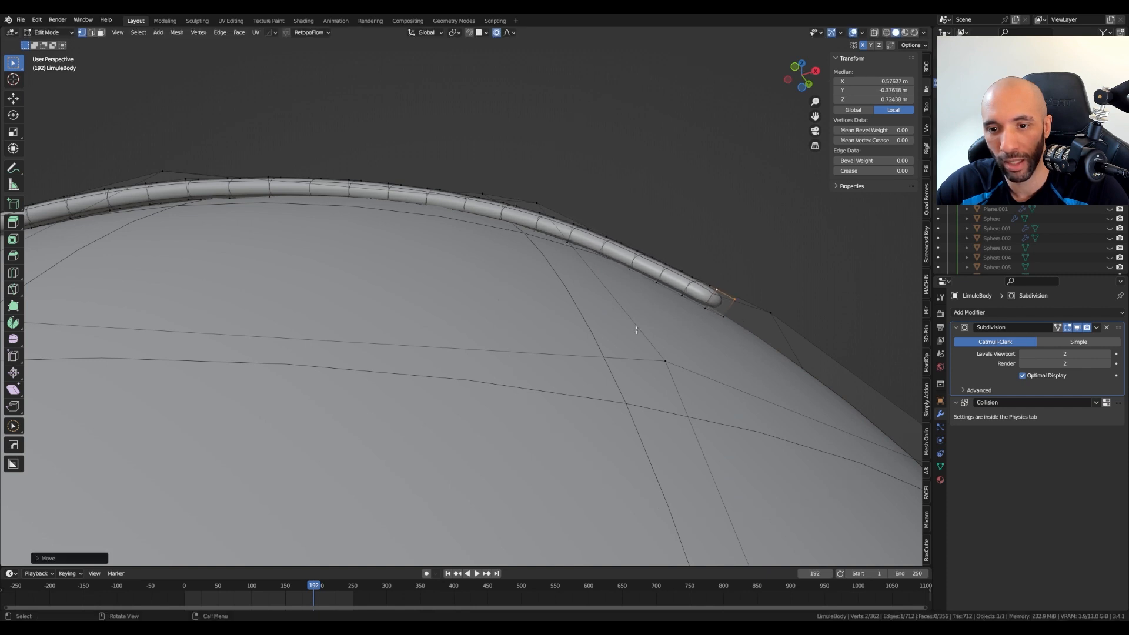
# Step: Return to Object Mode and switch the viewport to Material Preview shading
pyautogui.moveTo(635, 330); pyautogui.dragTo(597, 375, button='middle')
pyautogui.press('Tab')
pyautogui.scroll(-4, 600, 278)
pyautogui.moveTo(585, 283); pyautogui.dragTo(626, 294, button='middle')
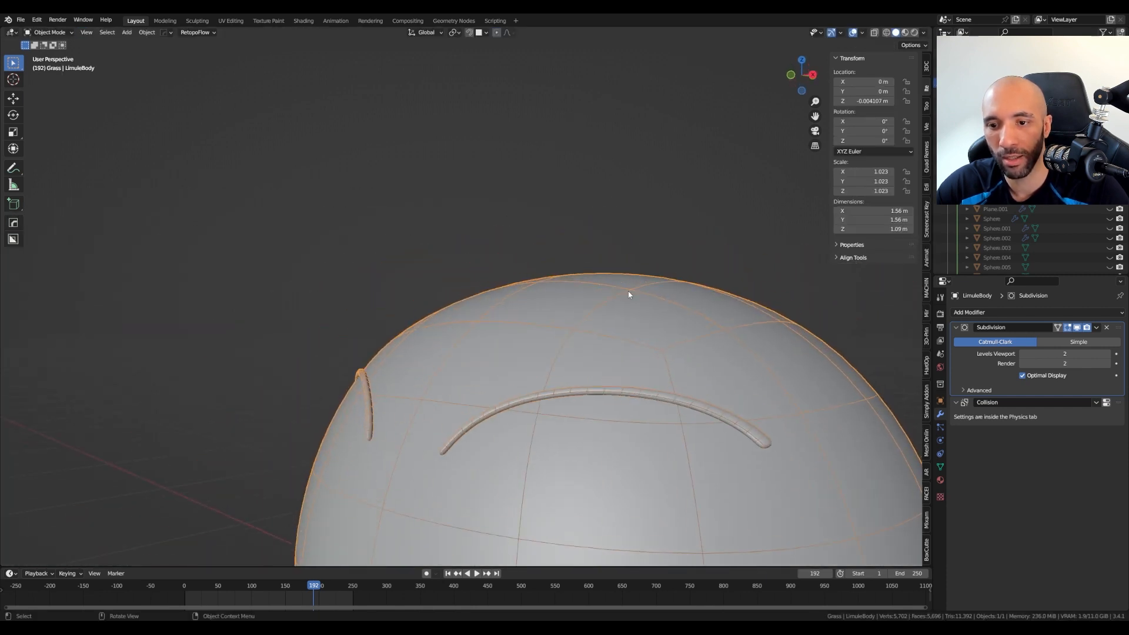
pyautogui.click(904, 32)
pyautogui.keyDown('shift'); pyautogui.moveTo(549, 388); pyautogui.dragTo(585, 337, button='middle'); pyautogui.keyUp('shift')
# Step: Turn off the wireframe display on LimuleBody and check the fit of the eyes from several sides
pyautogui.rightClick(470, 342)
pyautogui.moveTo(470, 339)
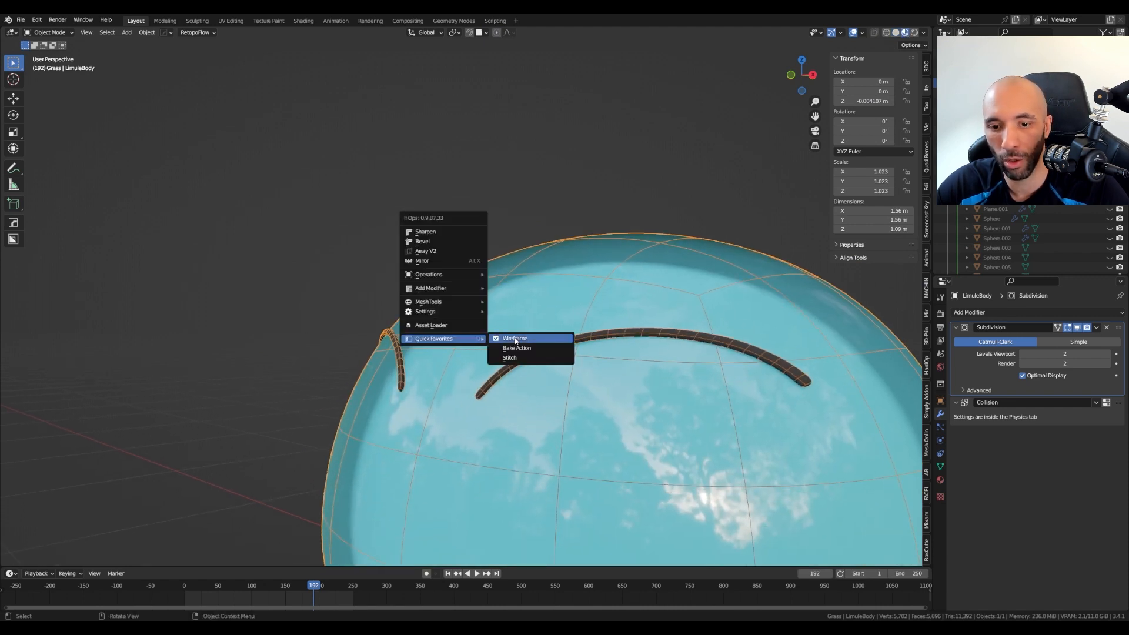
pyautogui.click(518, 339)
pyautogui.moveTo(415, 425); pyautogui.dragTo(463, 437, button='middle')
pyautogui.scroll(-2, 463, 436)
pyautogui.keyDown('shift'); pyautogui.moveTo(587, 431); pyautogui.dragTo(668, 298, button='middle'); pyautogui.keyUp('shift')
pyautogui.scroll(-2, 520, 354)
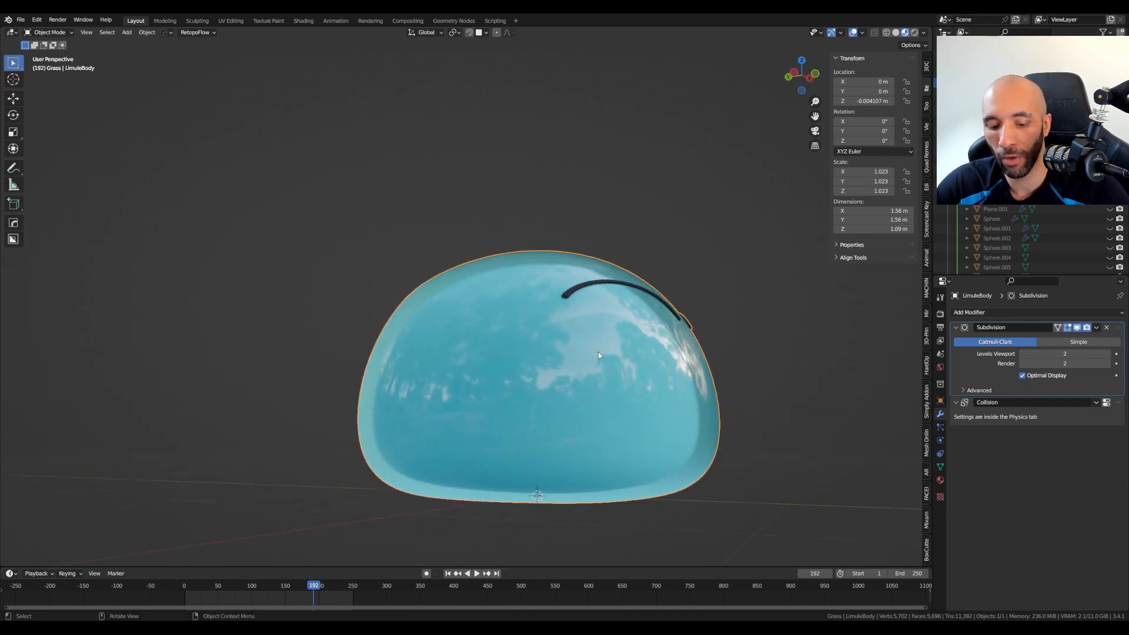
# Step: Apply the scale of LimuleBody, unhide all hidden scene objects and leave everything deselected
pyautogui.hotkey('ctrl', 'a')
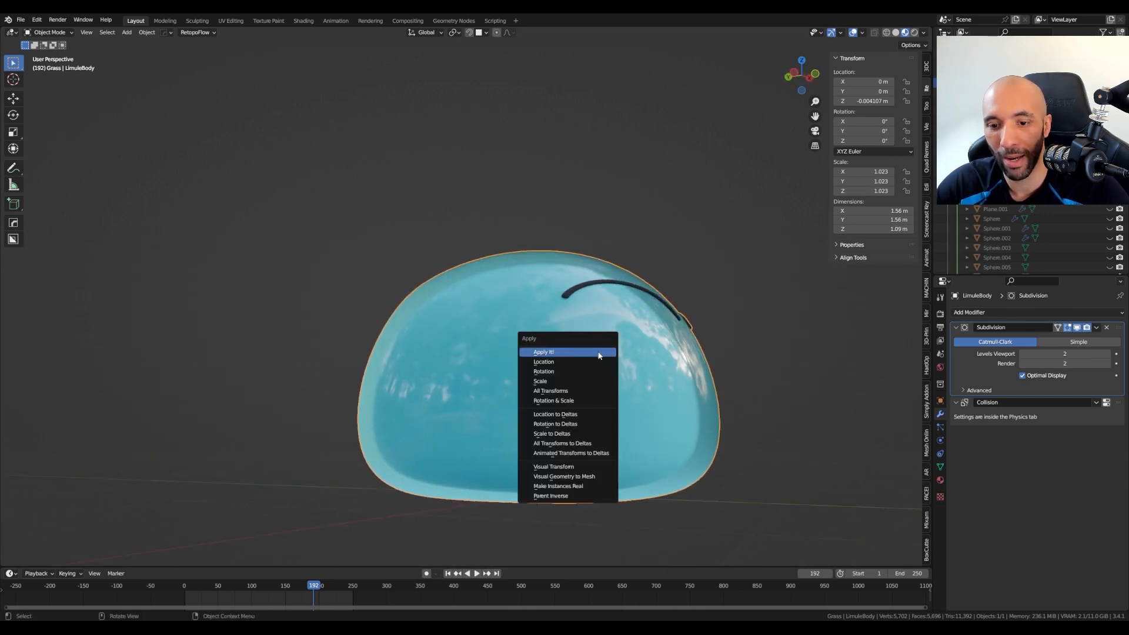
pyautogui.click(568, 382)
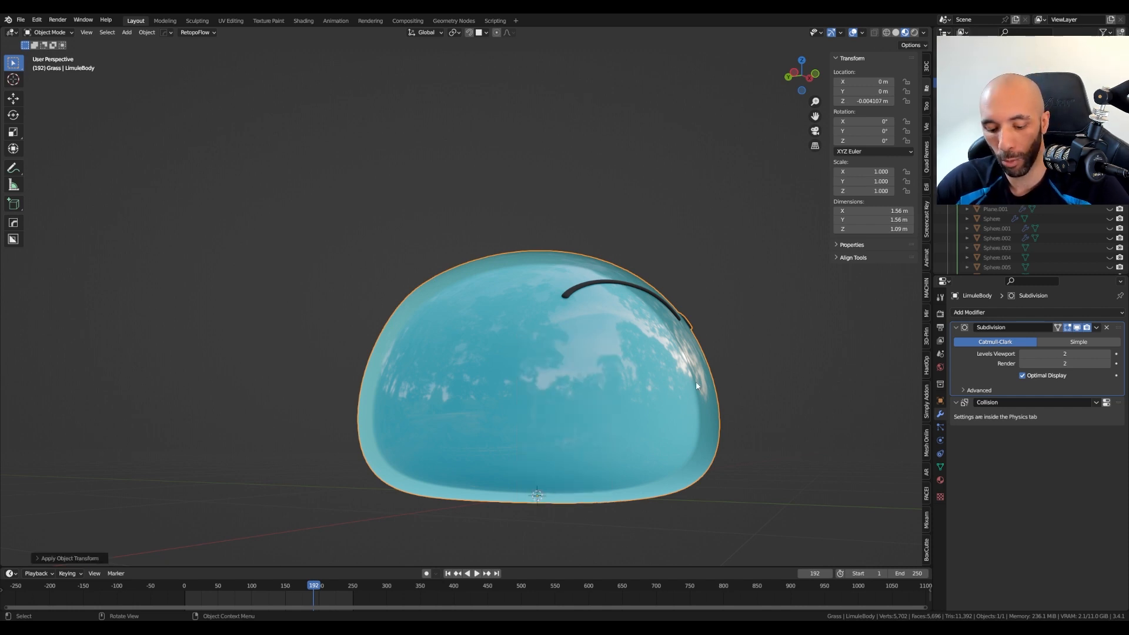
pyautogui.hotkey('alt', 'h')
pyautogui.scroll(-3, 672, 372)
pyautogui.moveTo(726, 381); pyautogui.dragTo(609, 389, button='middle')
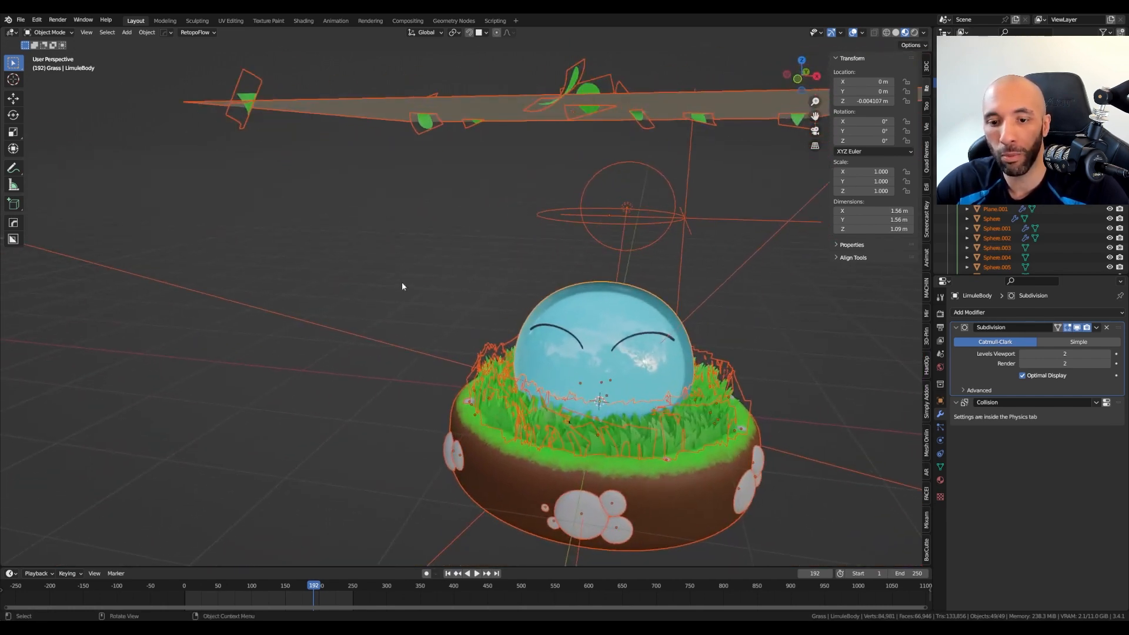
pyautogui.click(400, 280)
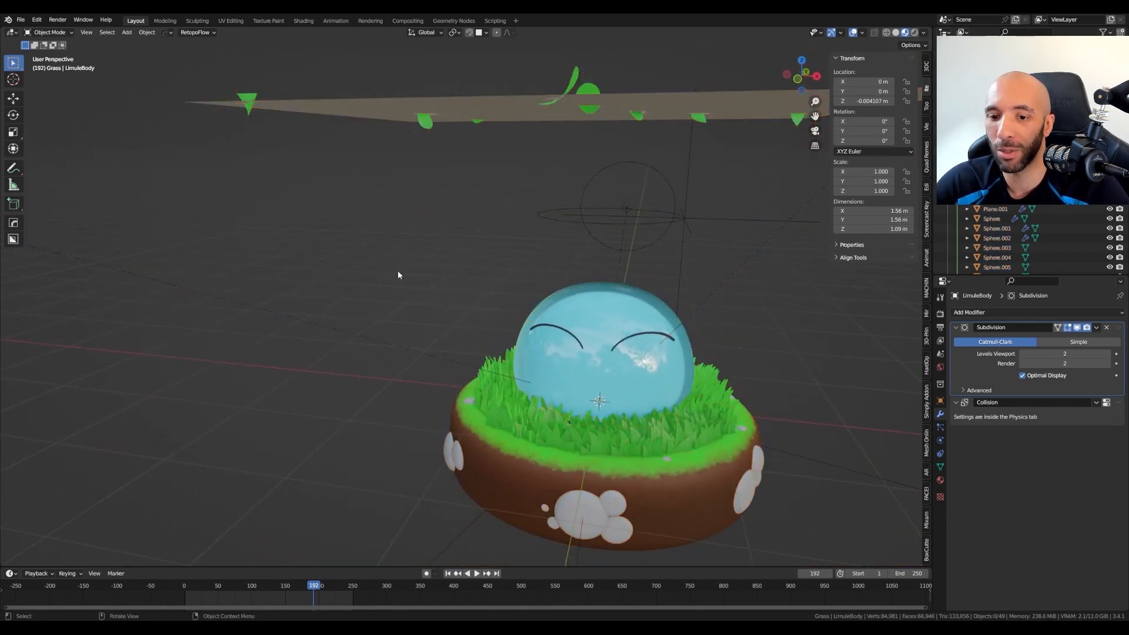
# Step: In front view, add a lattice at the scene origin and hide everything except the lattice and LimuleBody
pyautogui.moveTo(606, 389); pyautogui.dragTo(607, 374, button='middle')
pyautogui.press('KP_1')
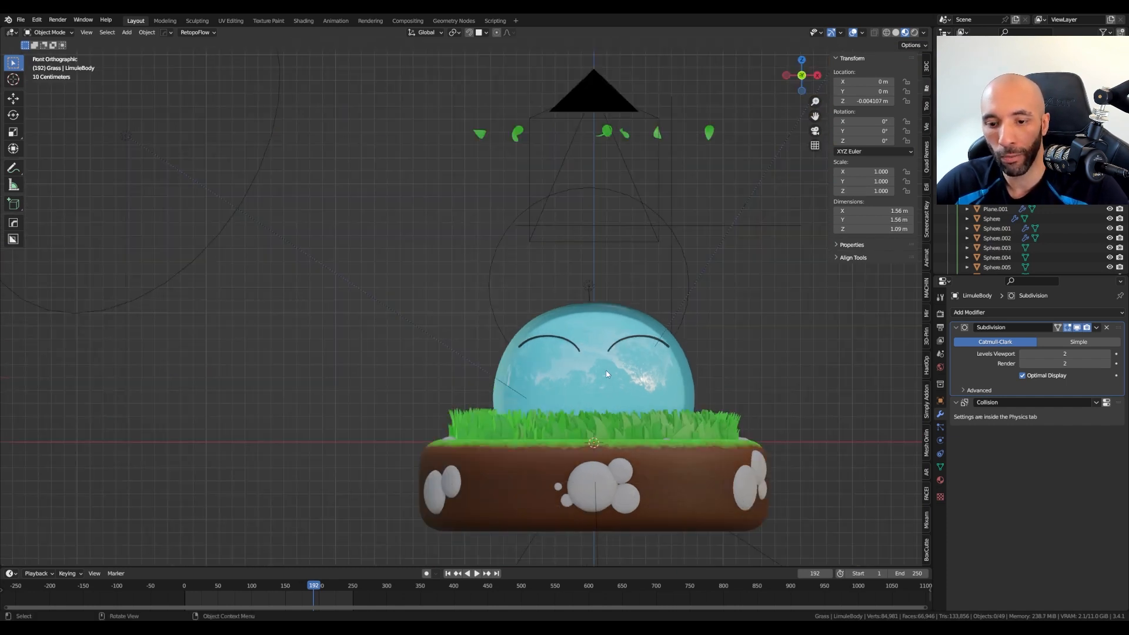
pyautogui.scroll(2, 594, 371)
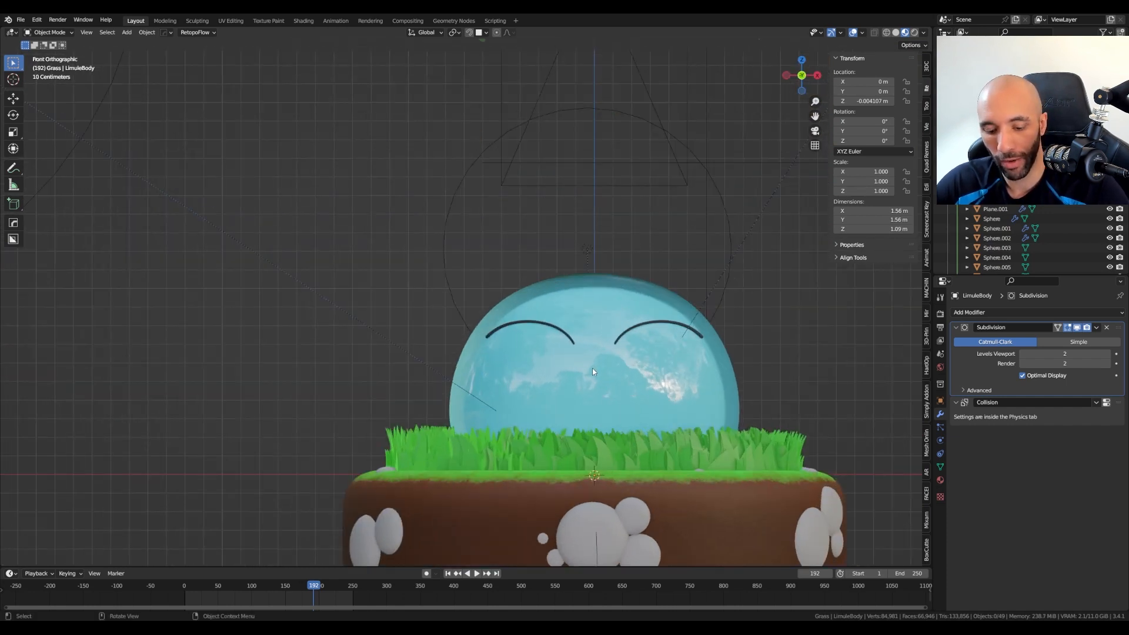
pyautogui.hotkey('shift', 'a')
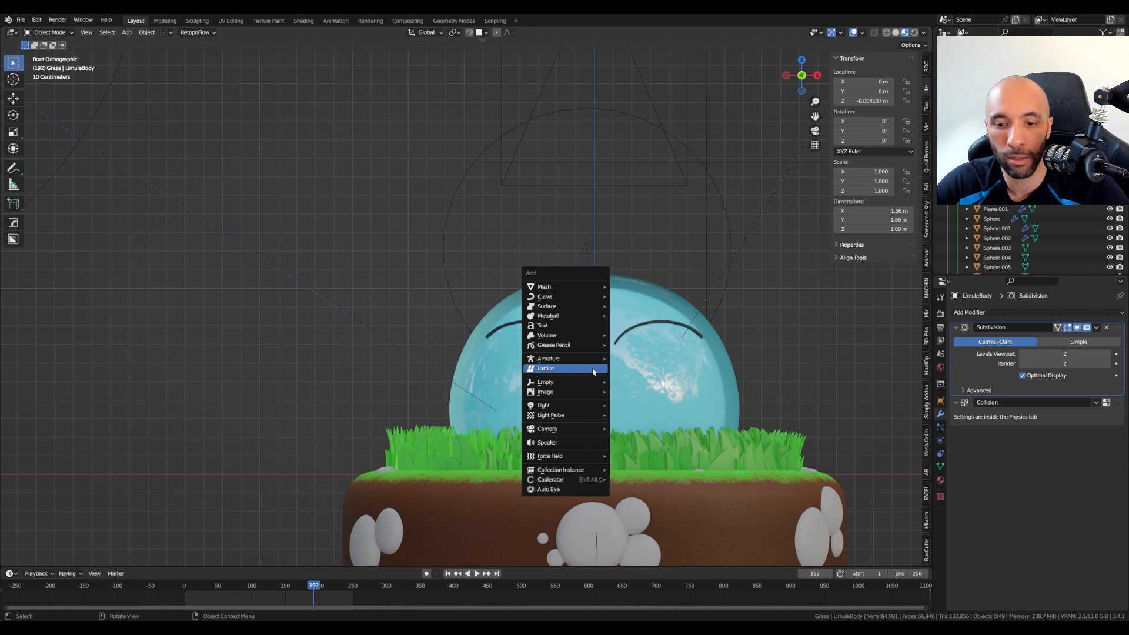
pyautogui.click(561, 371)
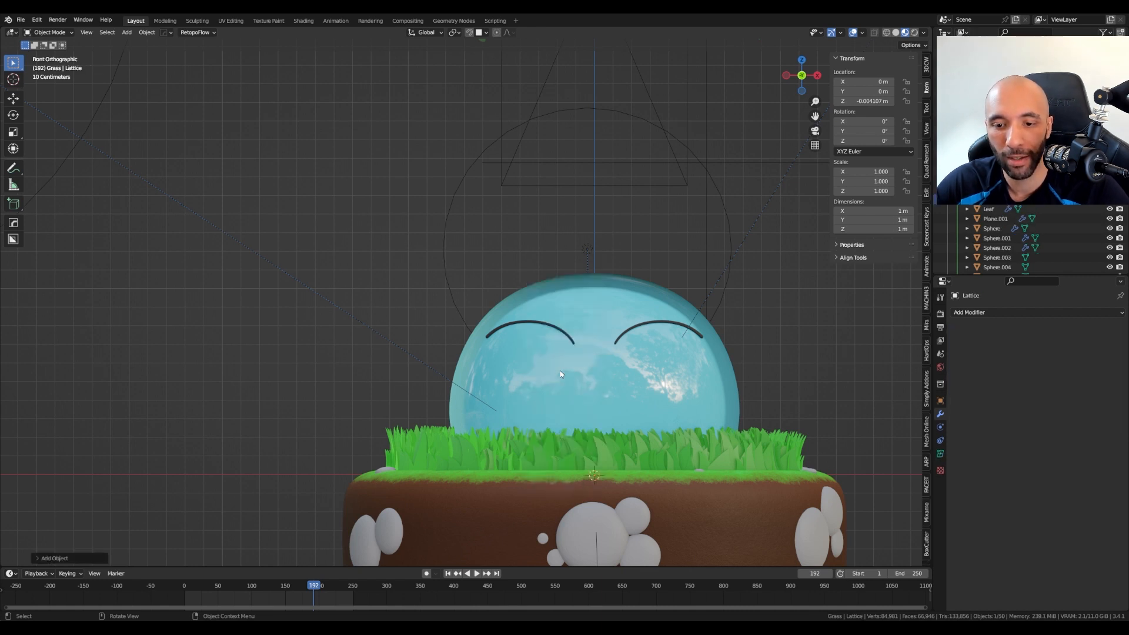
pyautogui.keyDown('shift'); pyautogui.click(524, 353); pyautogui.keyUp('shift')
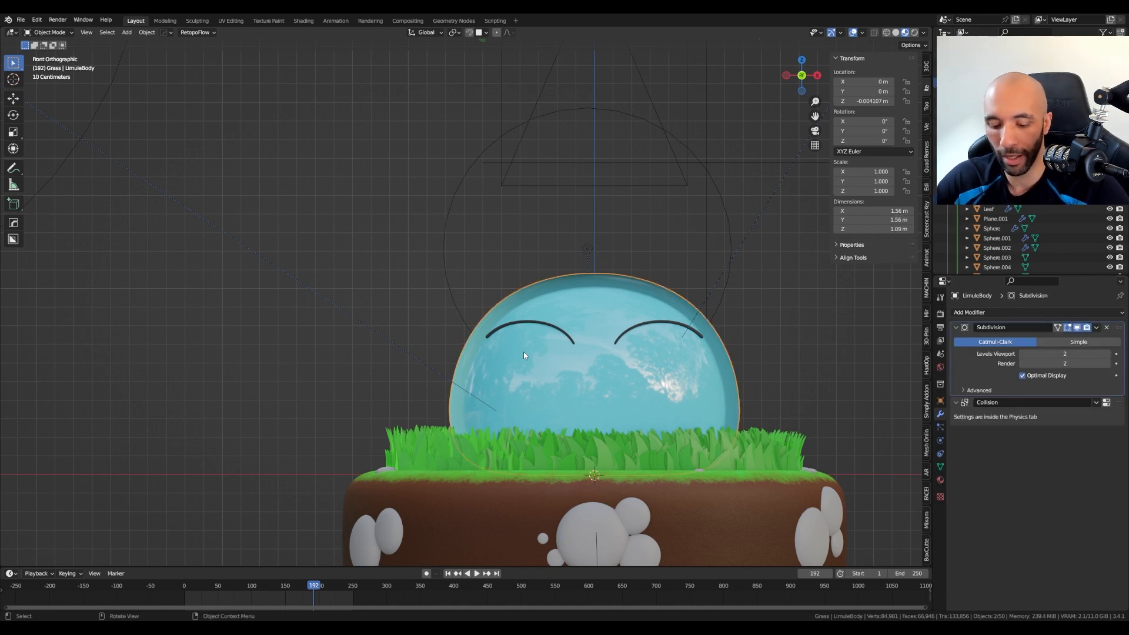
pyautogui.hotkey('shift', 'h')
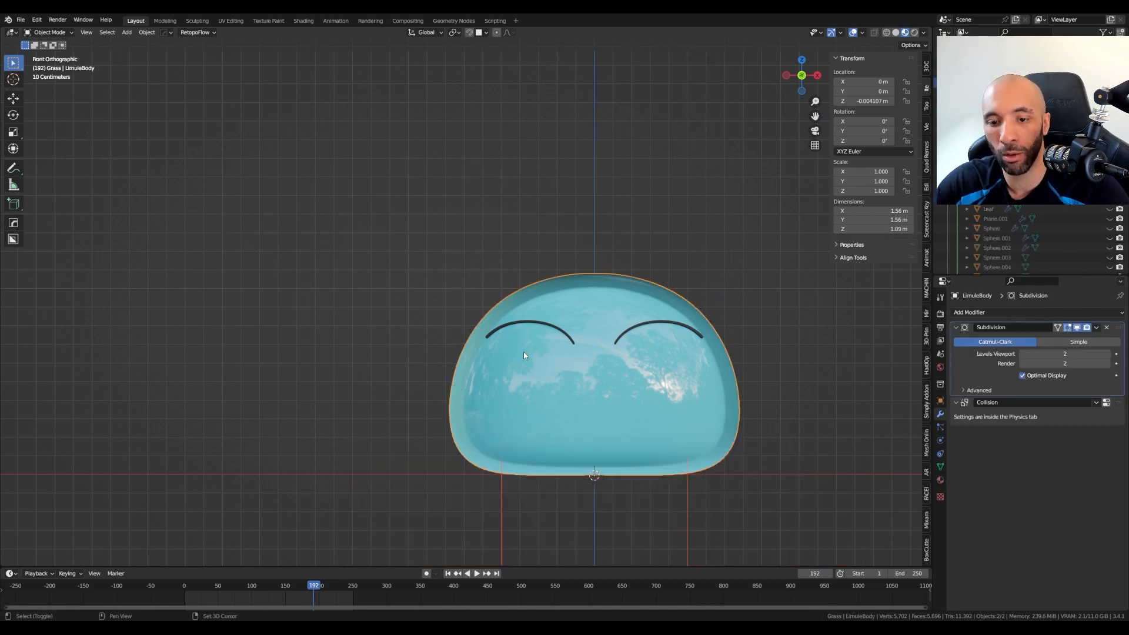
# Step: Raise the lattice along global Z to a location of about 0.456 m so it overlaps the body
pyautogui.keyDown('shift'); pyautogui.moveTo(523, 352); pyautogui.dragTo(506, 214, button='middle'); pyautogui.keyUp('shift')
pyautogui.click(558, 456)
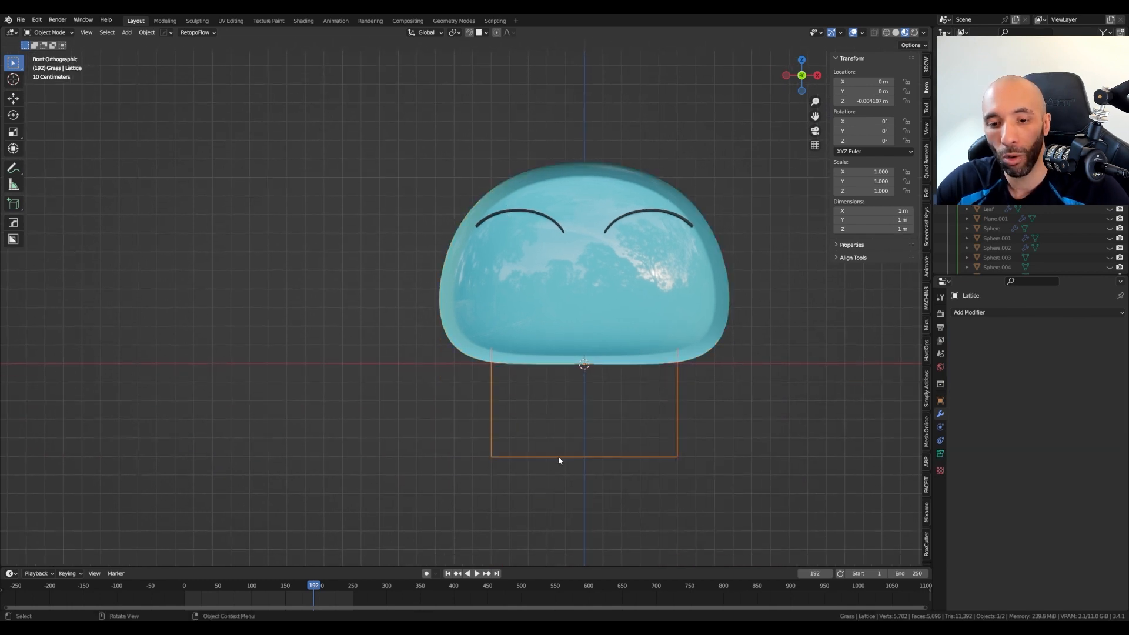
pyautogui.press('g')
pyautogui.press('z')
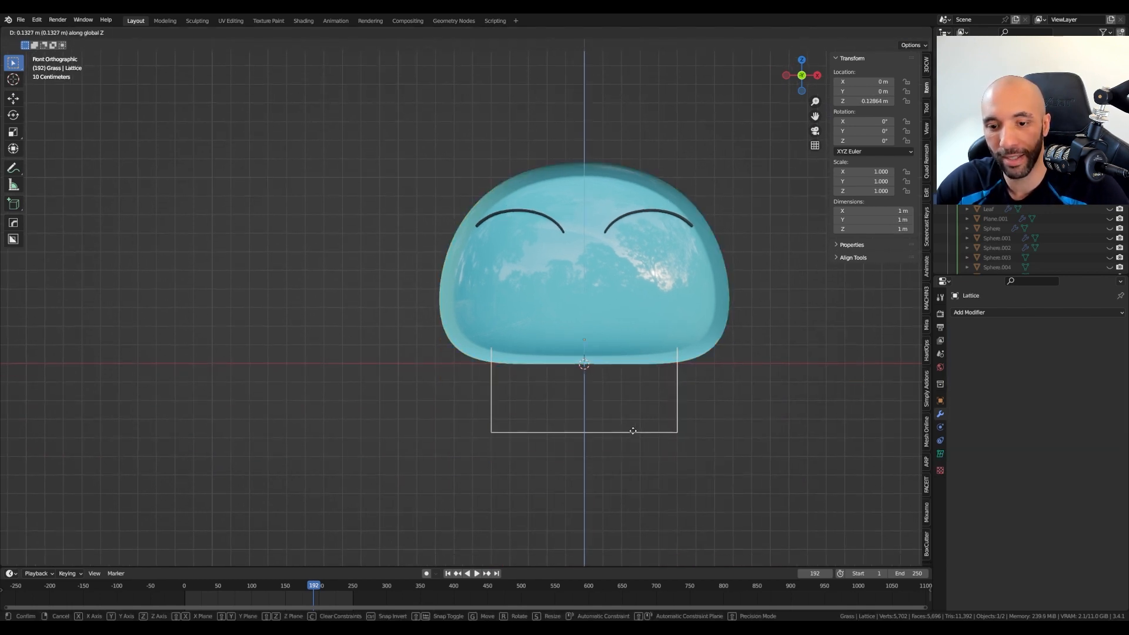
pyautogui.click(629, 375)
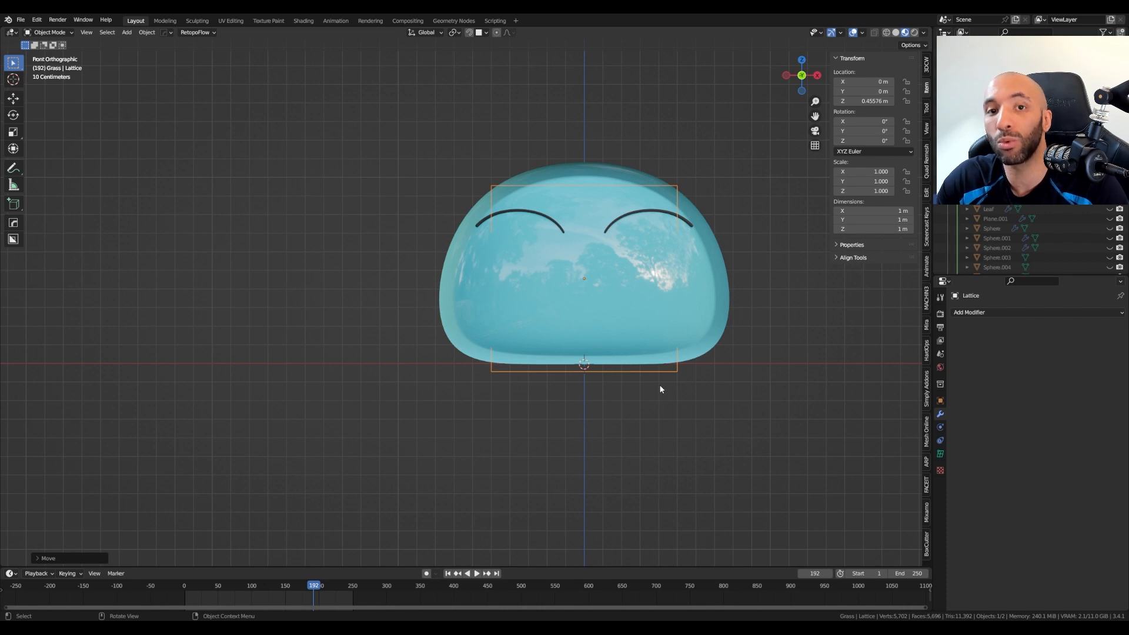
# Step: Scale the lattice along Z to about 1.155 and raise it to a Z location of about 0.532 m
pyautogui.press('s')
pyautogui.press('z')
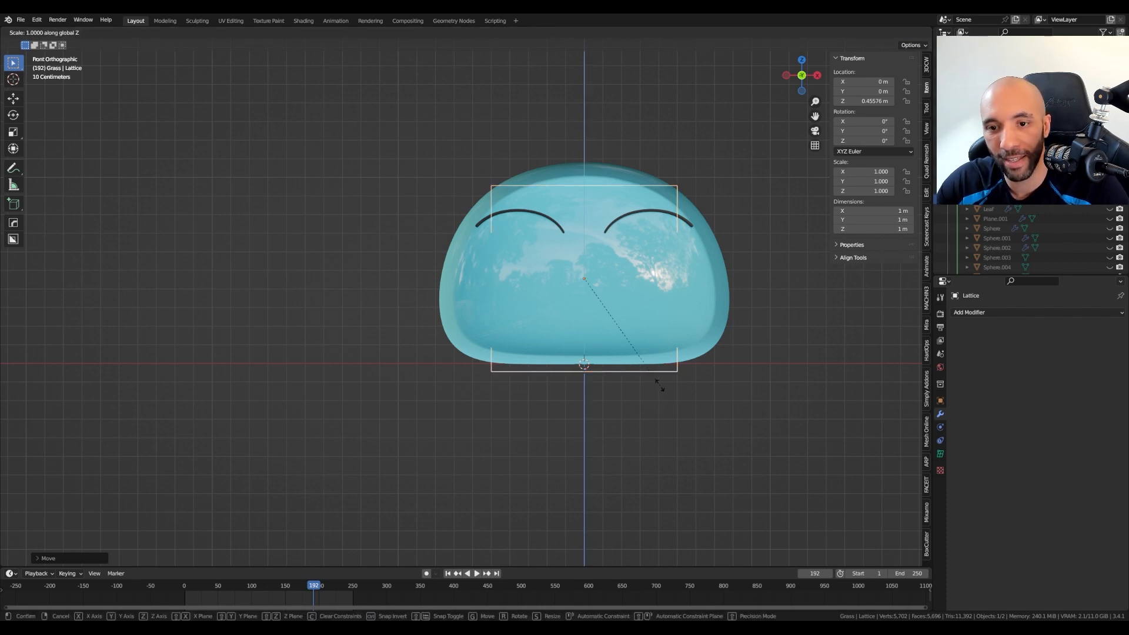
pyautogui.click(687, 388)
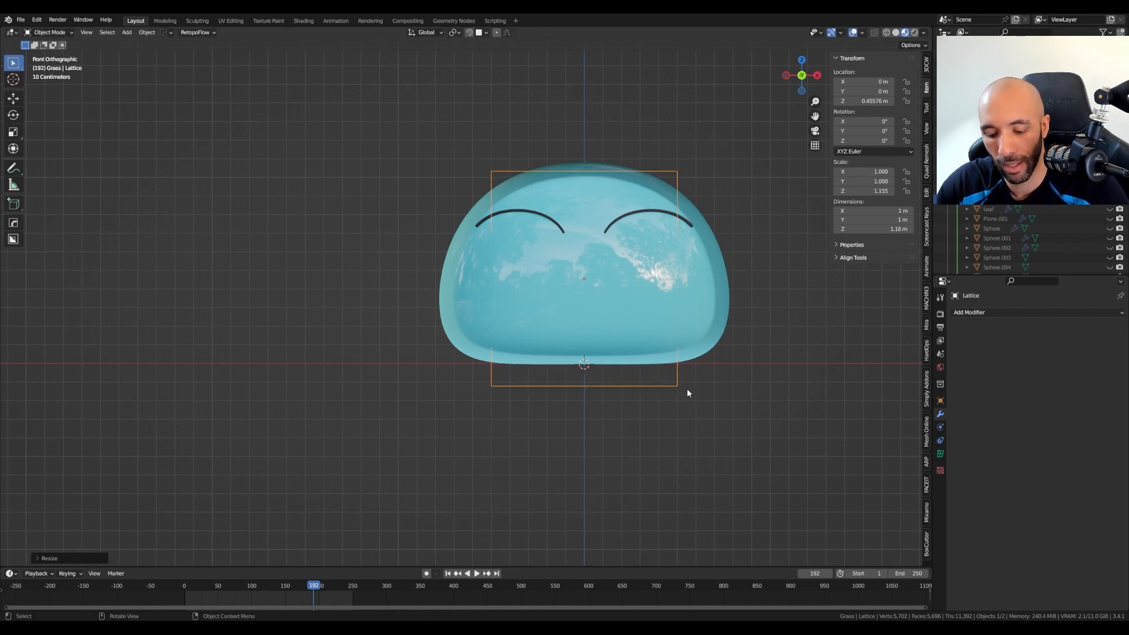
pyautogui.press('g')
pyautogui.press('z')
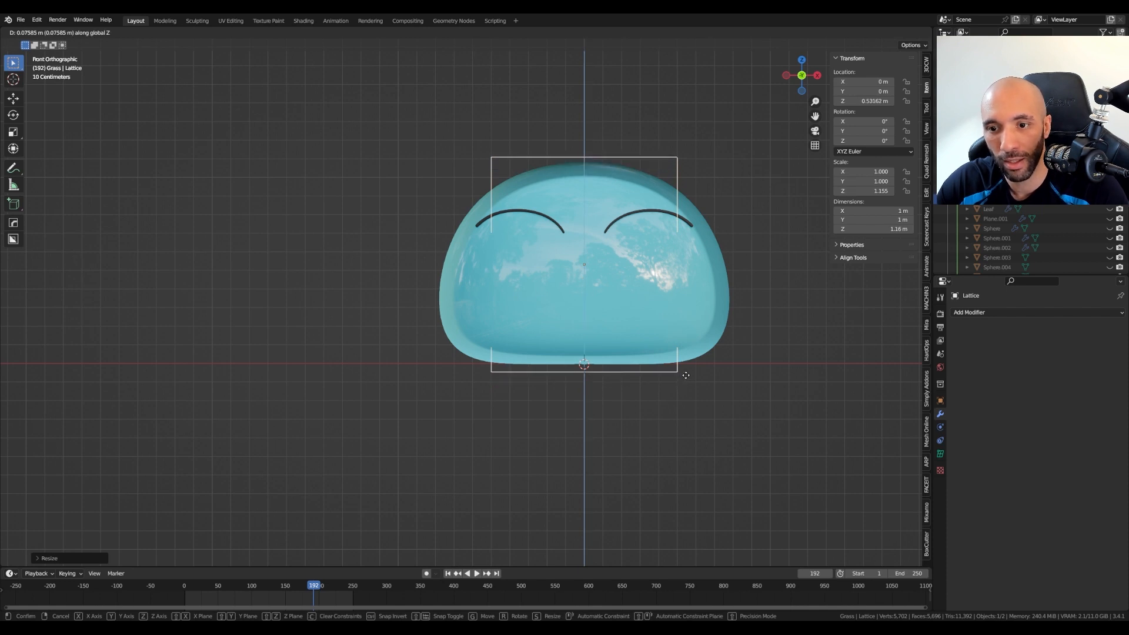
pyautogui.click(686, 376)
# Step: Scale the lattice to about 1.612 in X and 1.654 in Y to enclose the whole body
pyautogui.press('s')
pyautogui.press('x')
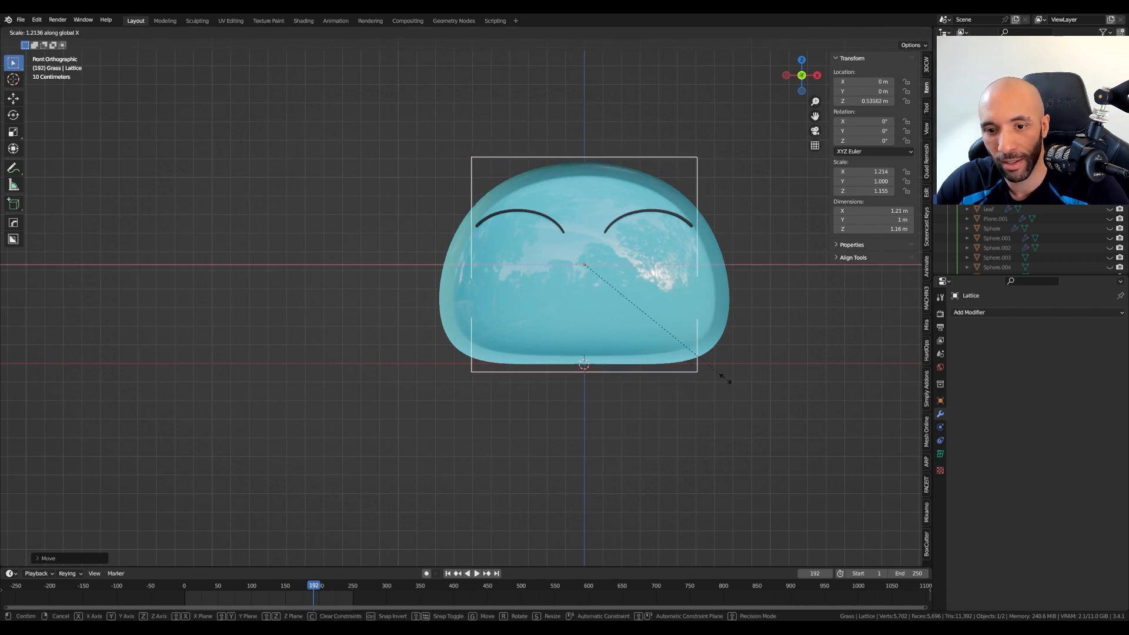
pyautogui.click(792, 388)
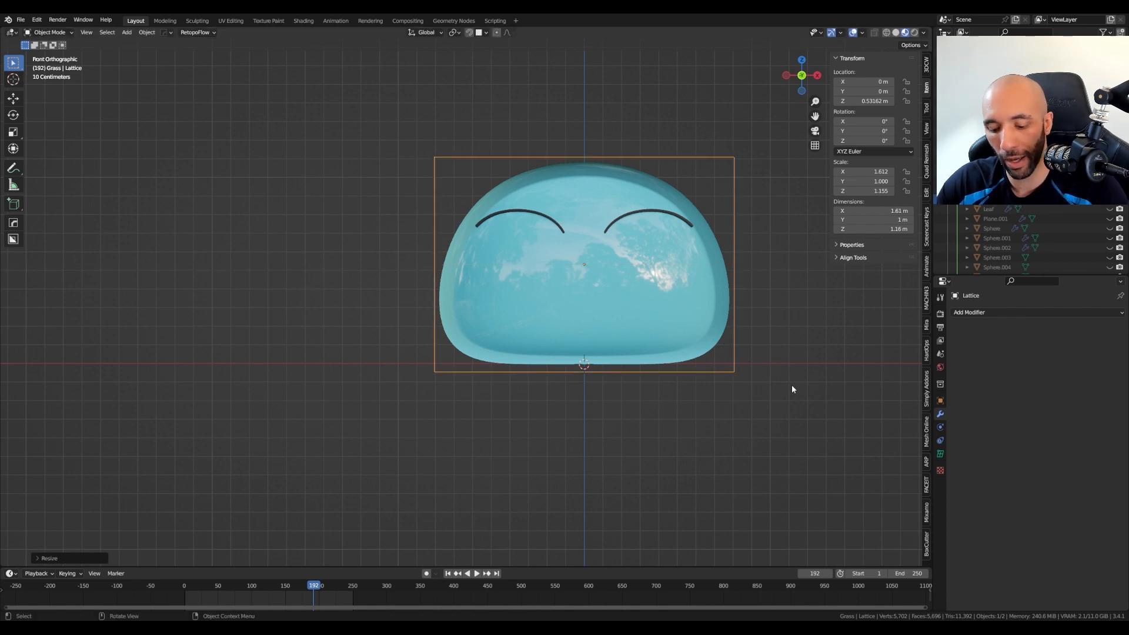
pyautogui.press('KP_7')
pyautogui.press('s')
pyautogui.press('y')
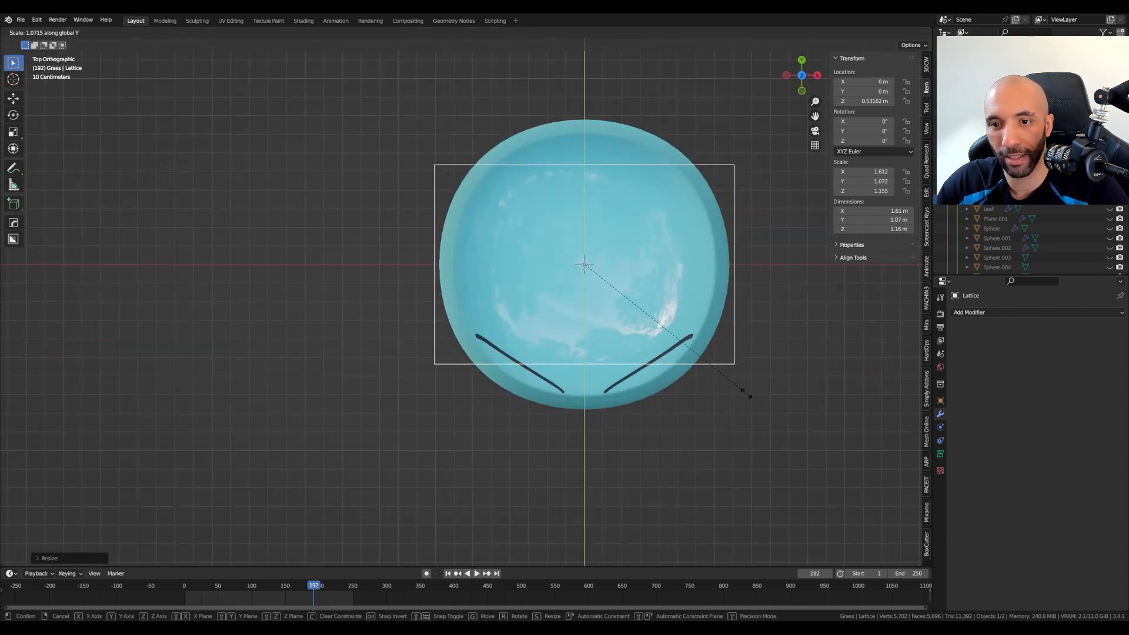
pyautogui.click(851, 434)
# Step: Set the lattice's resolution to 10 in U, V and W
pyautogui.moveTo(506, 484); pyautogui.dragTo(557, 405, button='middle')
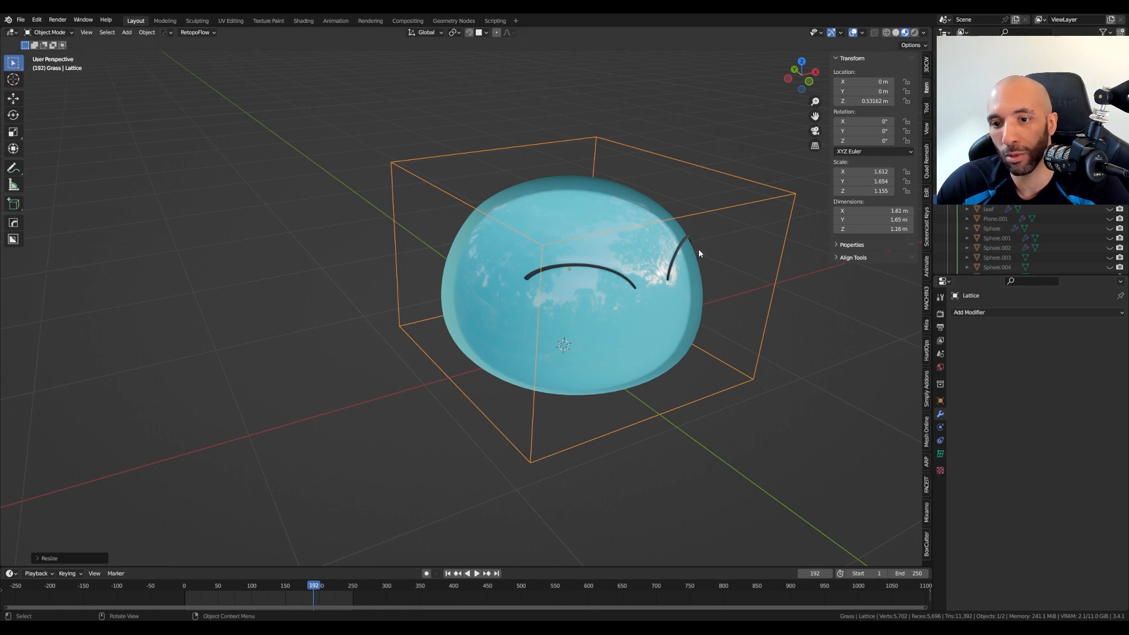
pyautogui.moveTo(698, 252); pyautogui.dragTo(632, 151, button='middle')
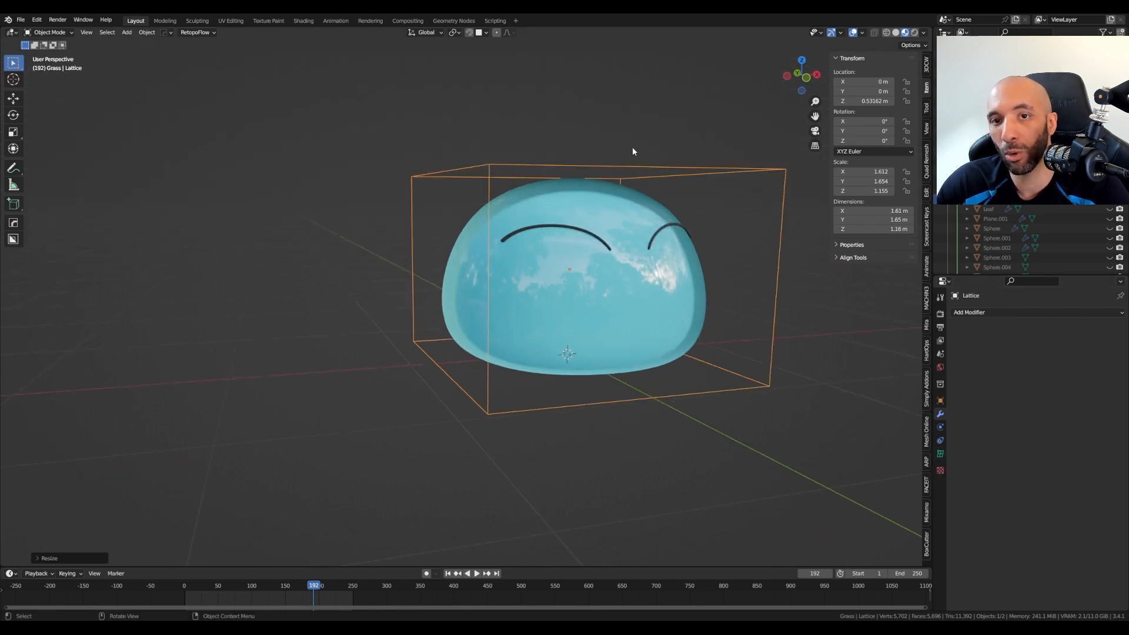
pyautogui.click(940, 454)
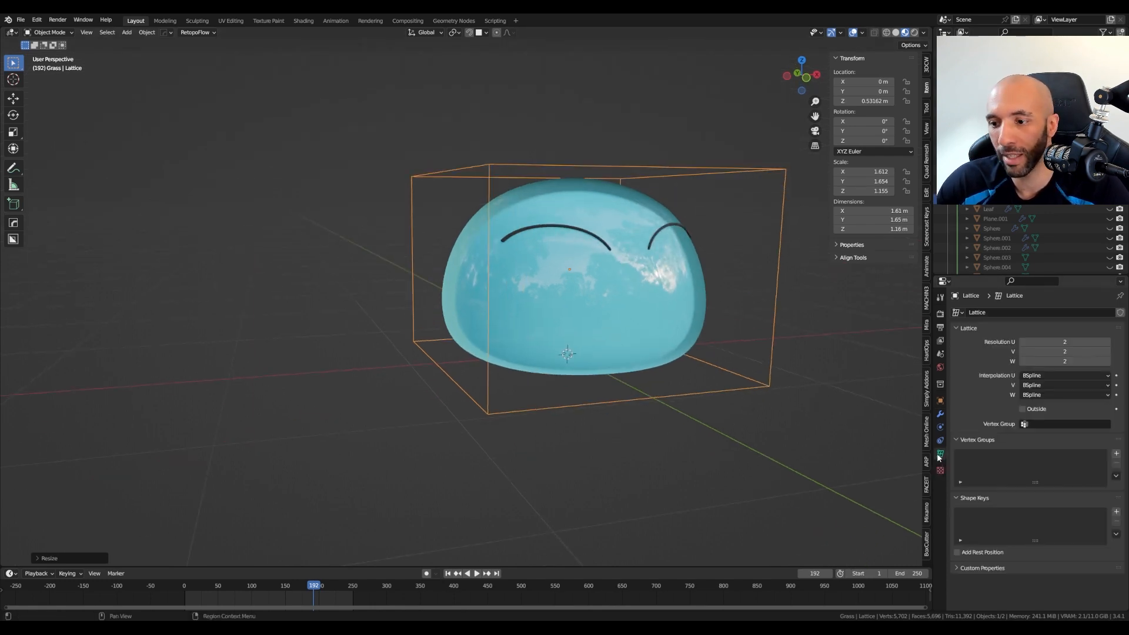
pyautogui.doubleClick(1061, 342)
pyautogui.write('10')
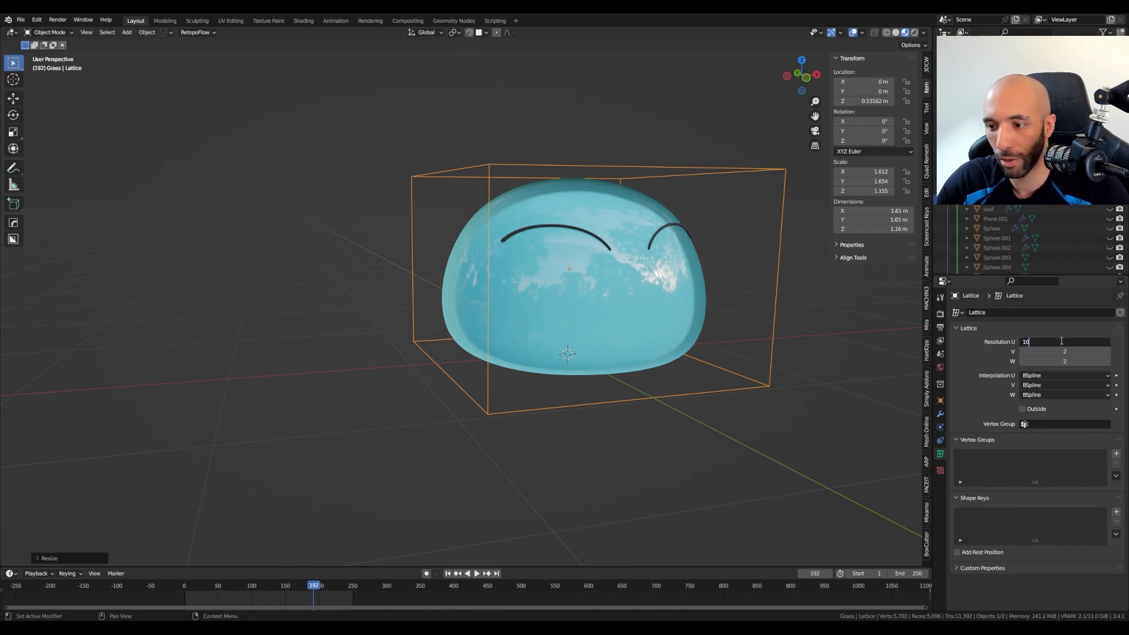
pyautogui.press('Return')
pyautogui.doubleClick(1063, 351)
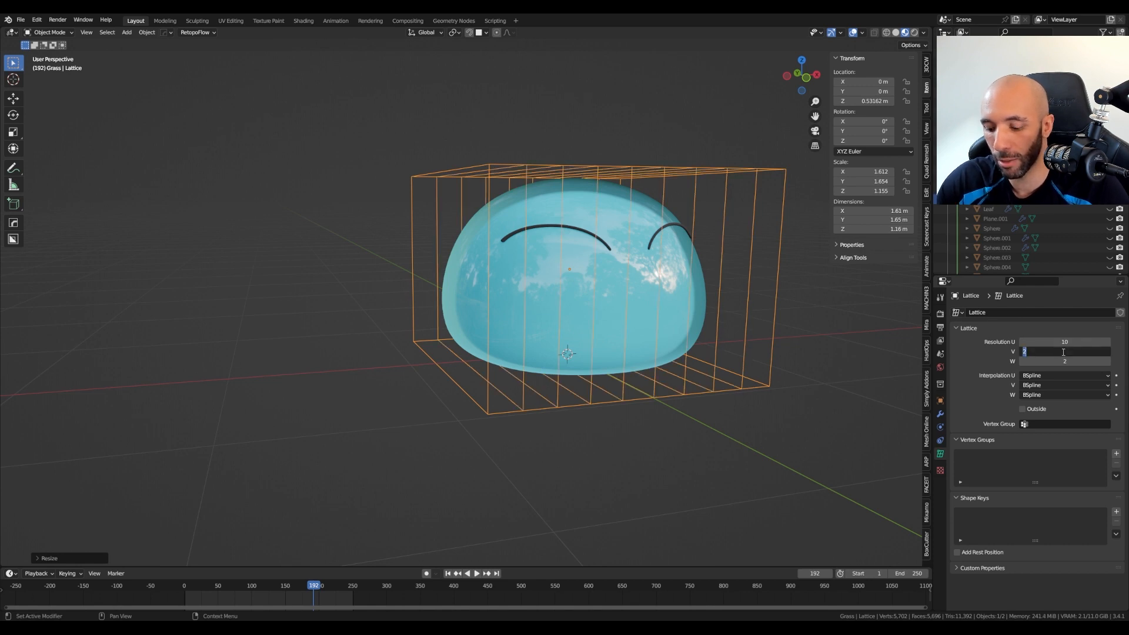
pyautogui.write('10')
pyautogui.press('Return')
pyautogui.doubleClick(1060, 361)
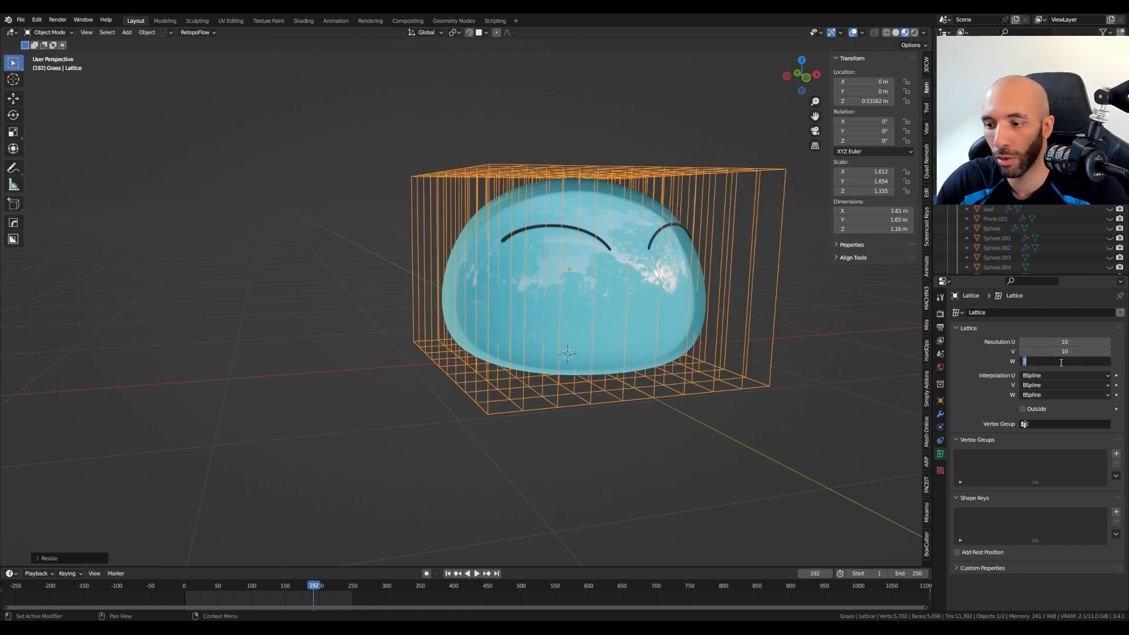
pyautogui.write('10')
pyautogui.press('Return')
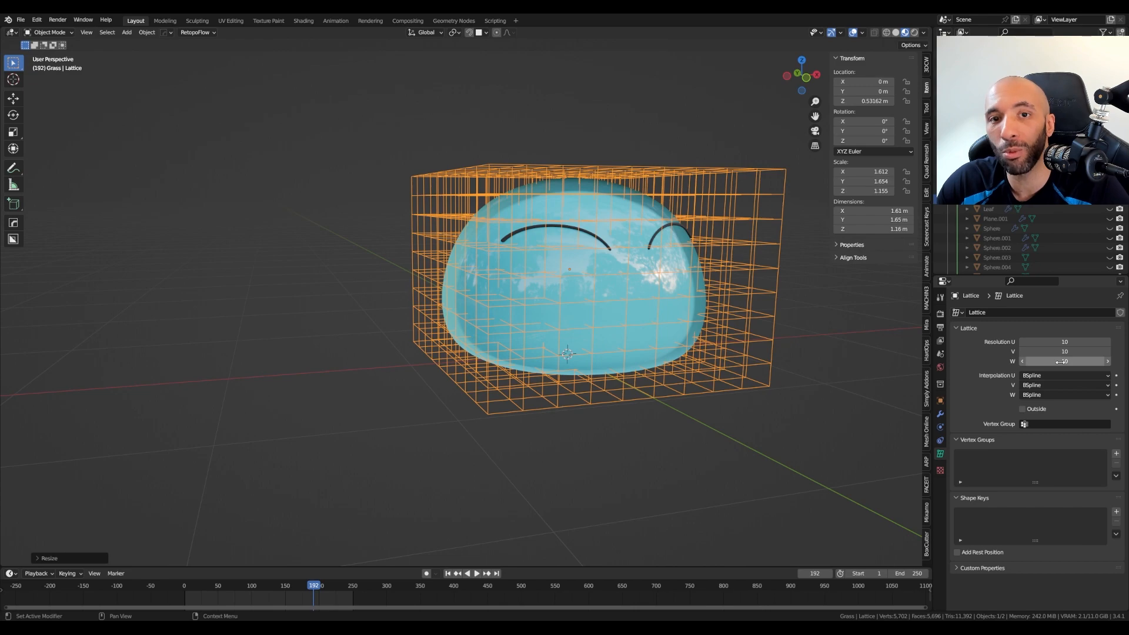
# Step: Try adding a Lattice modifier to LimuleBody with the lattice as its target object, and undo it
pyautogui.moveTo(676, 335); pyautogui.dragTo(858, 354, button='middle')
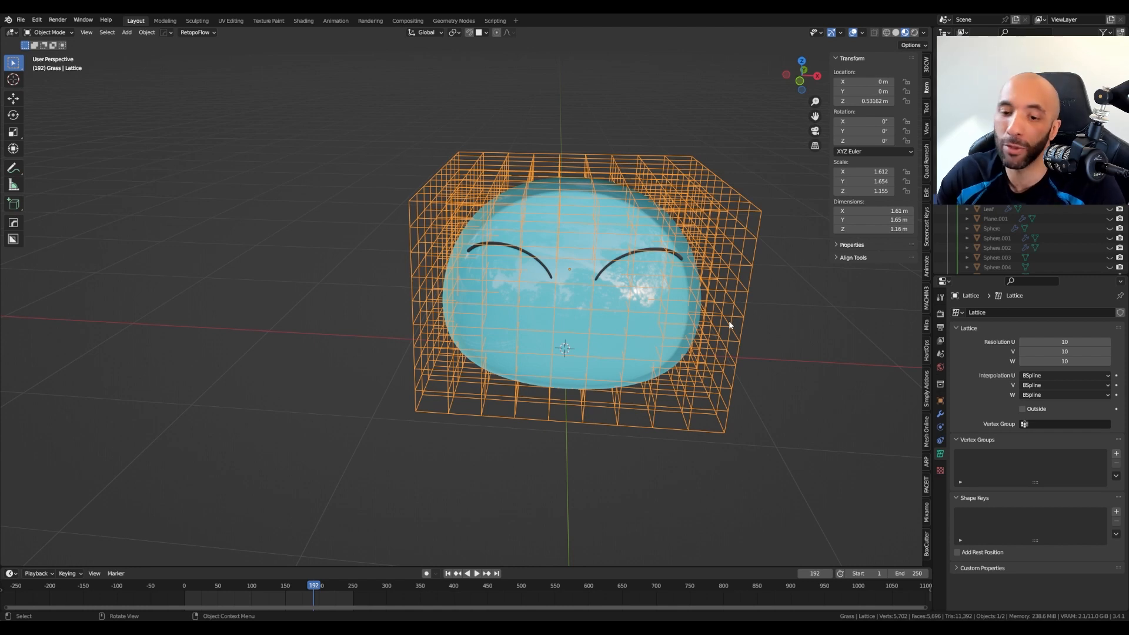
pyautogui.click(609, 333)
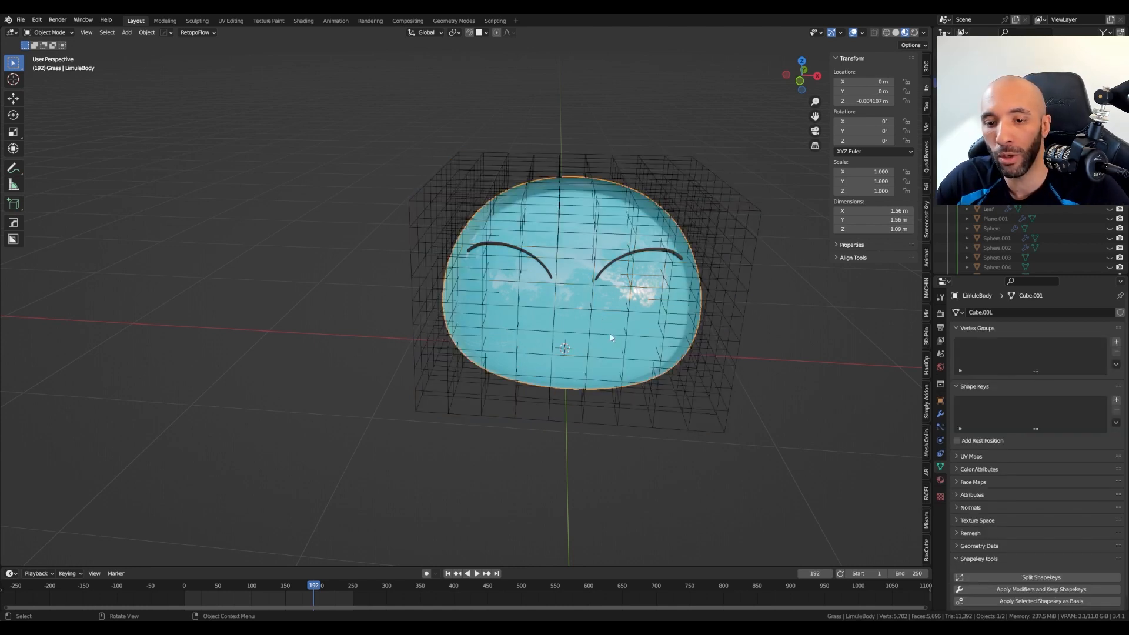
pyautogui.click(940, 414)
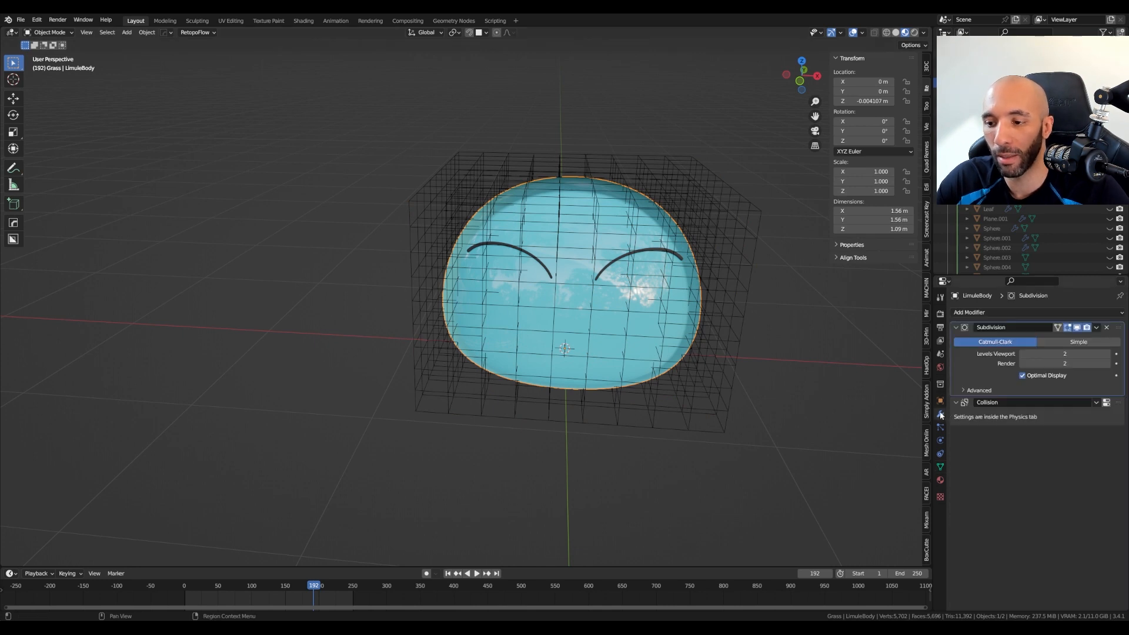
pyautogui.click(986, 312)
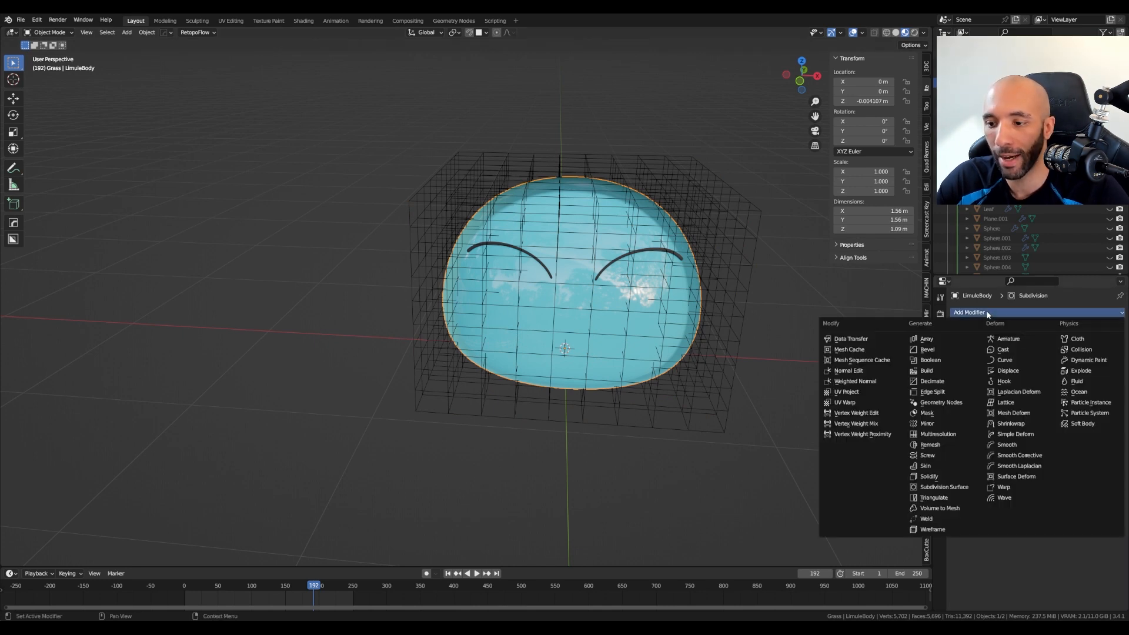
pyautogui.click(1002, 404)
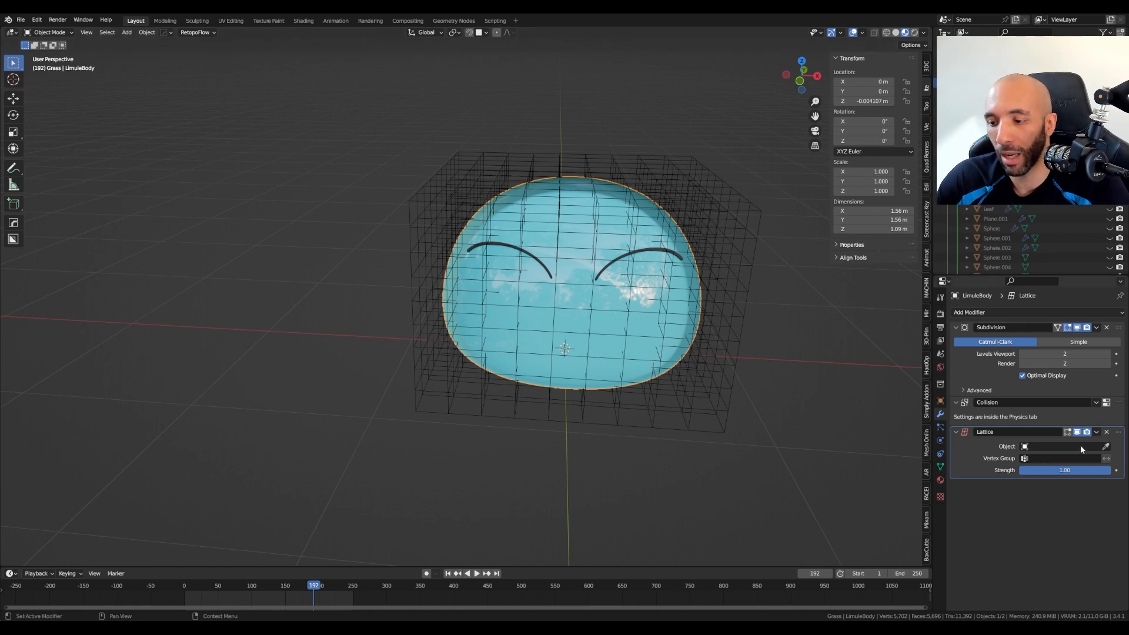
pyautogui.click(1105, 446)
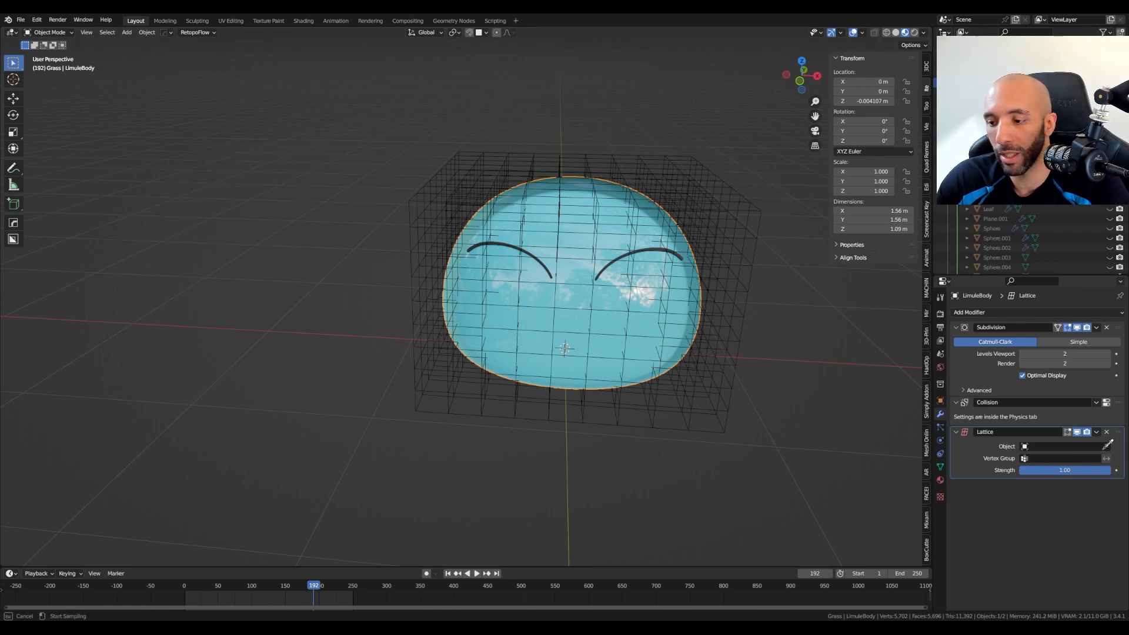
pyautogui.click(737, 188)
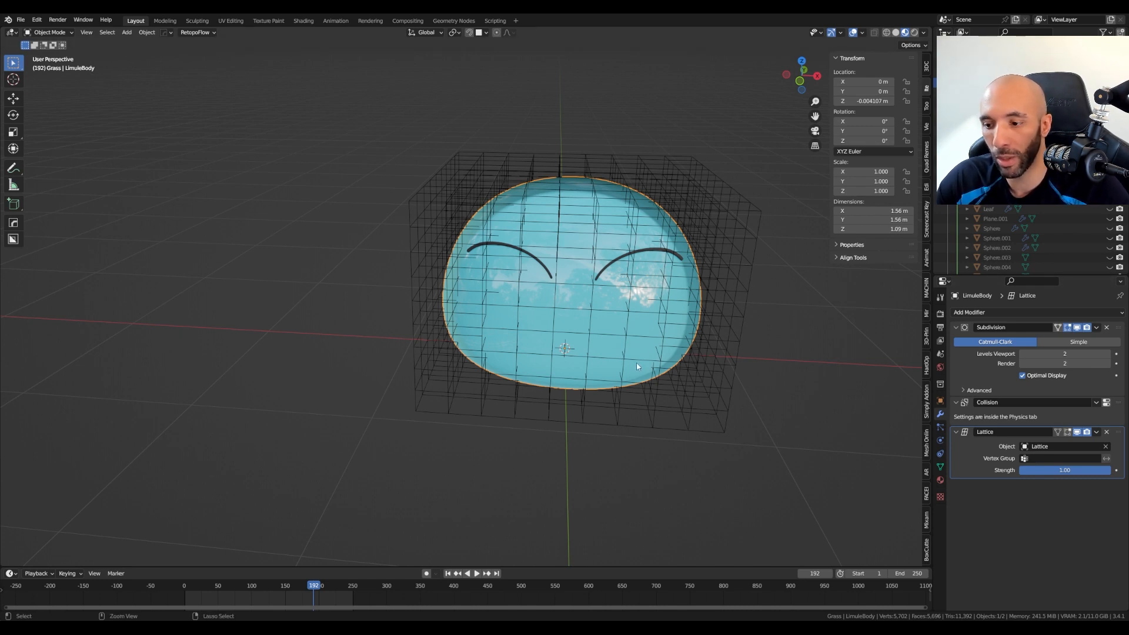
pyautogui.hotkey('ctrl', 'z')
pyautogui.hotkey('ctrl', 'z')
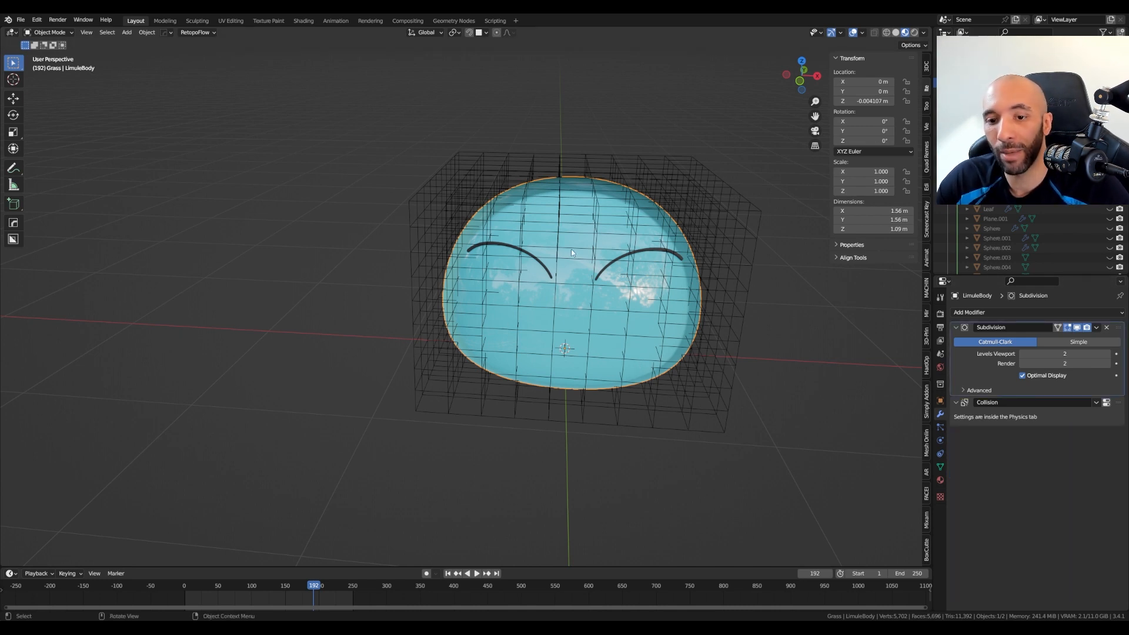
# Step: Parent LimuleBody to the lattice with the Lattice Deform option and check the body's modifiers
pyautogui.moveTo(560, 266); pyautogui.dragTo(653, 192, button='middle')
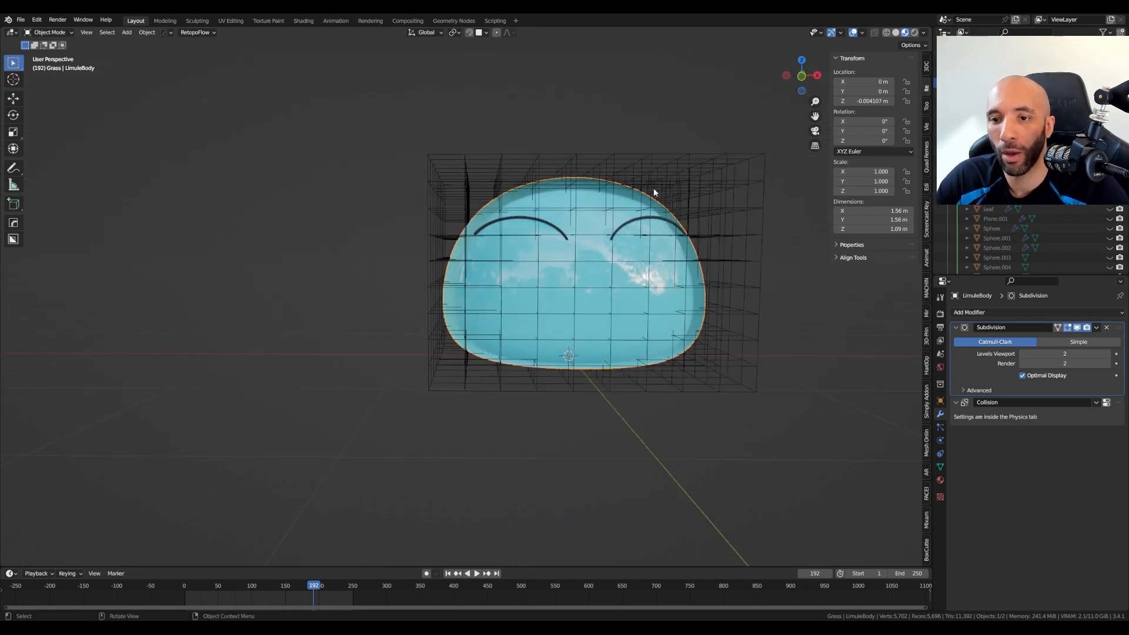
pyautogui.keyDown('shift'); pyautogui.click(727, 157); pyautogui.keyUp('shift')
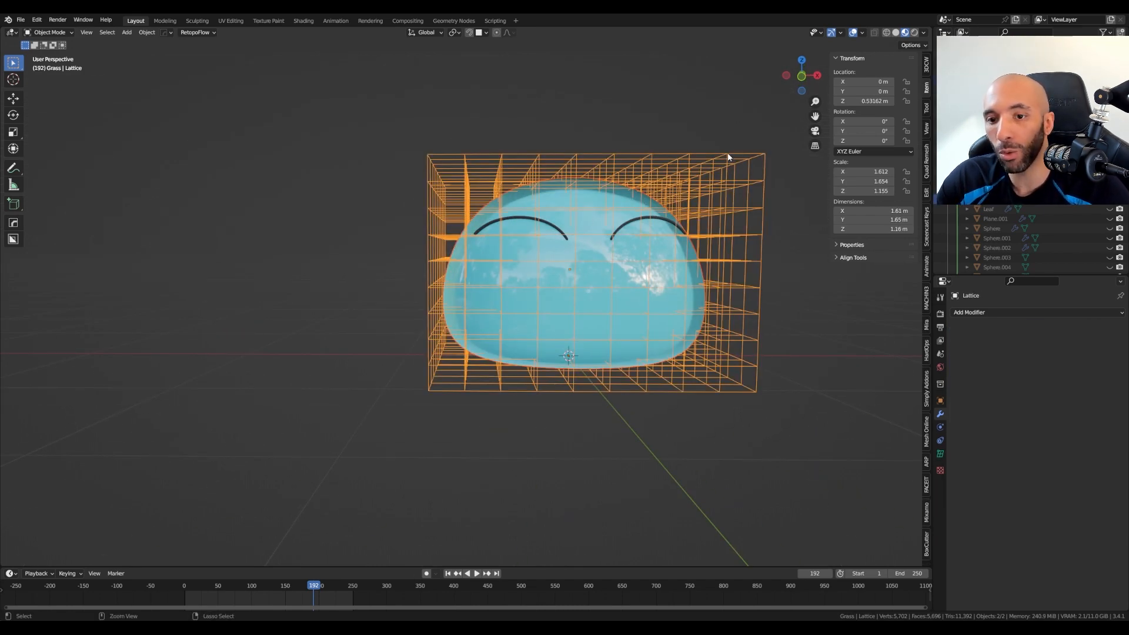
pyautogui.hotkey('ctrl', 'p')
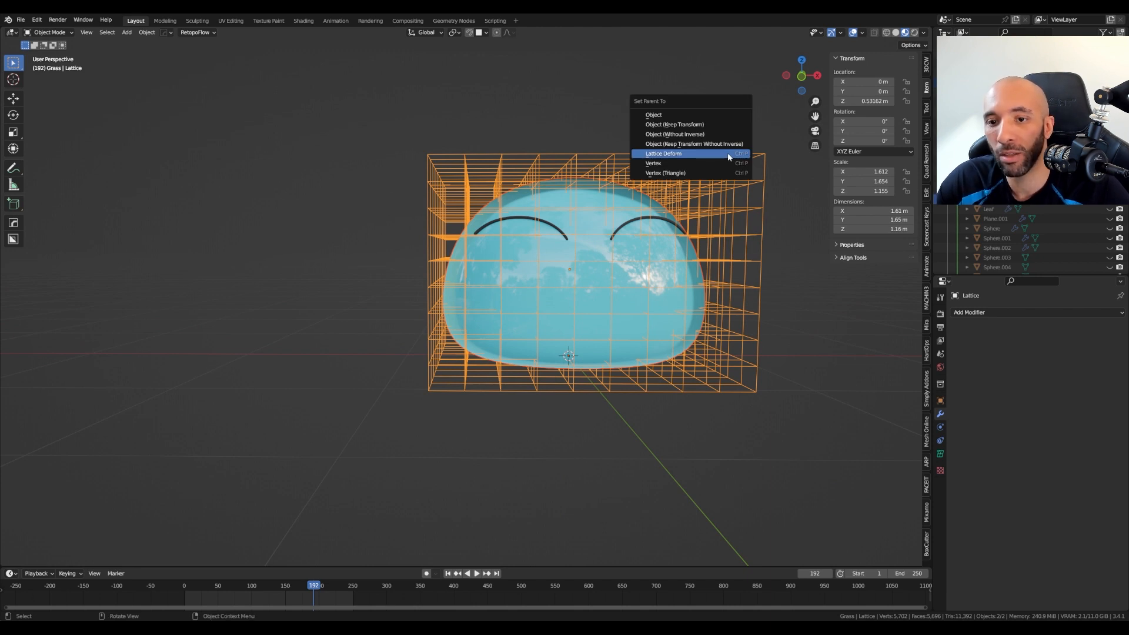
pyautogui.click(705, 155)
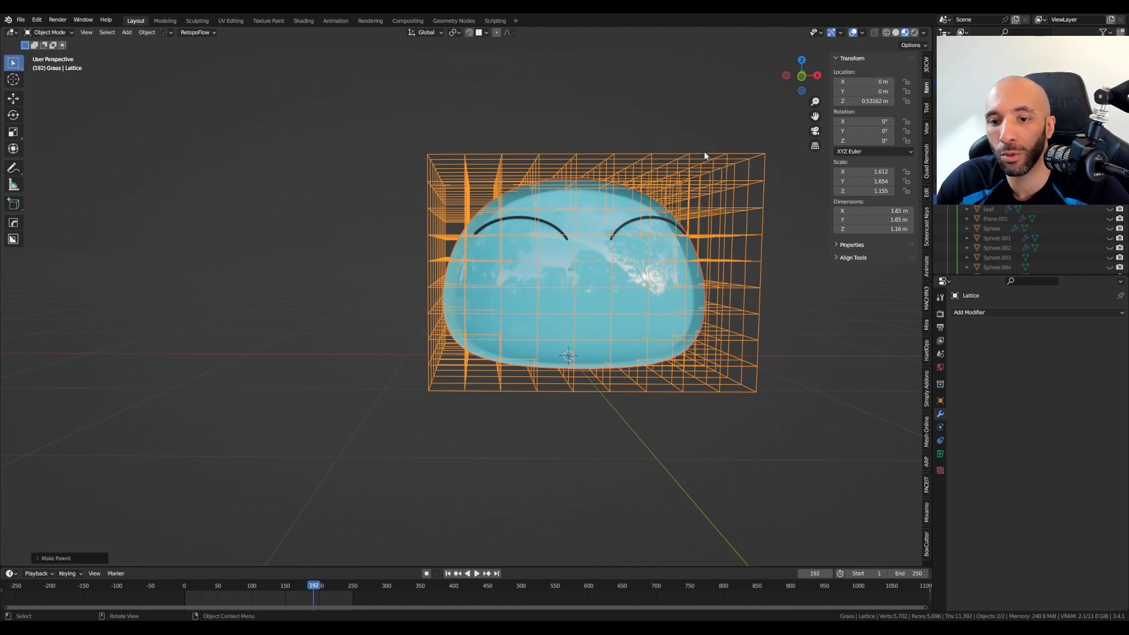
pyautogui.click(632, 247)
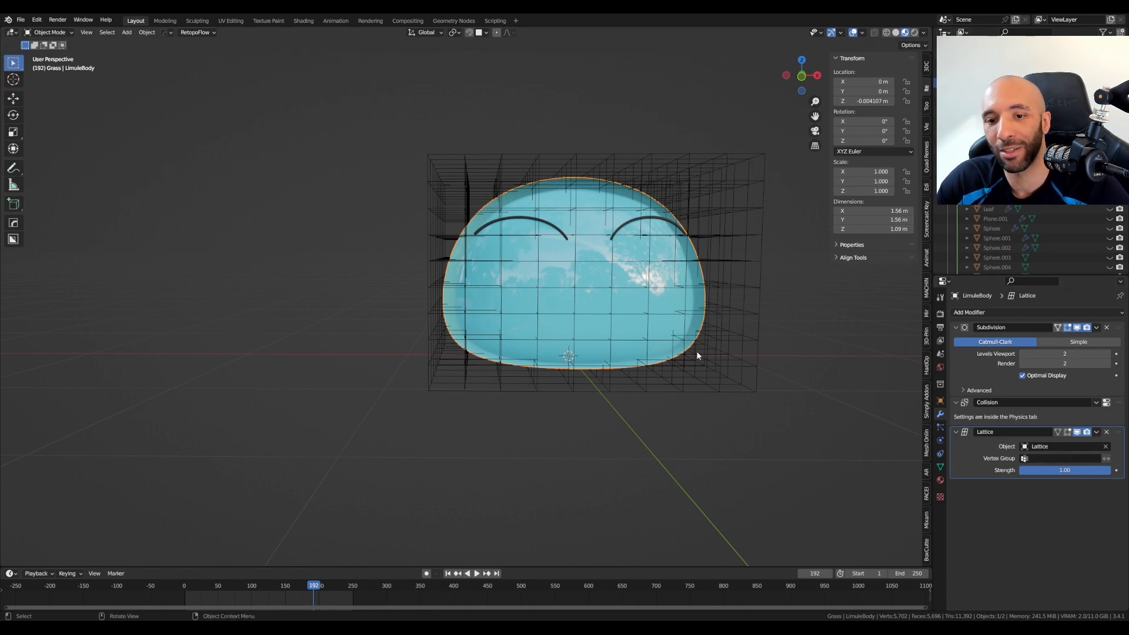
# Step: Try pulling up a top lattice point with proportional editing at a size of about 0.91 m, cancel the move and return to Object Mode
pyautogui.click(683, 388)
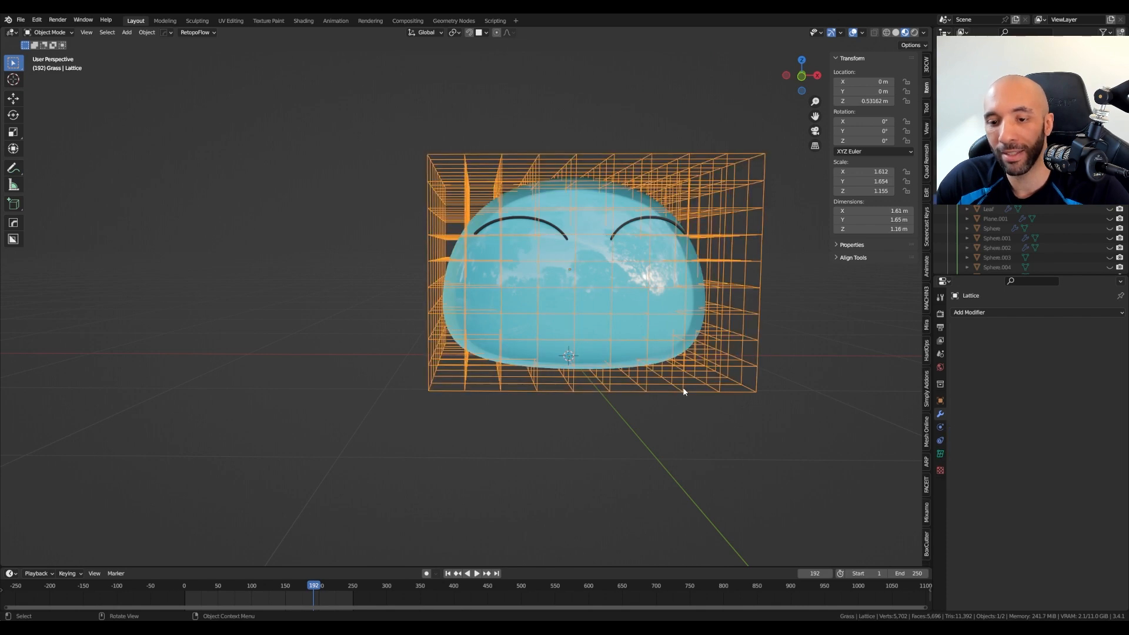
pyautogui.moveTo(564, 323); pyautogui.dragTo(561, 345, button='middle')
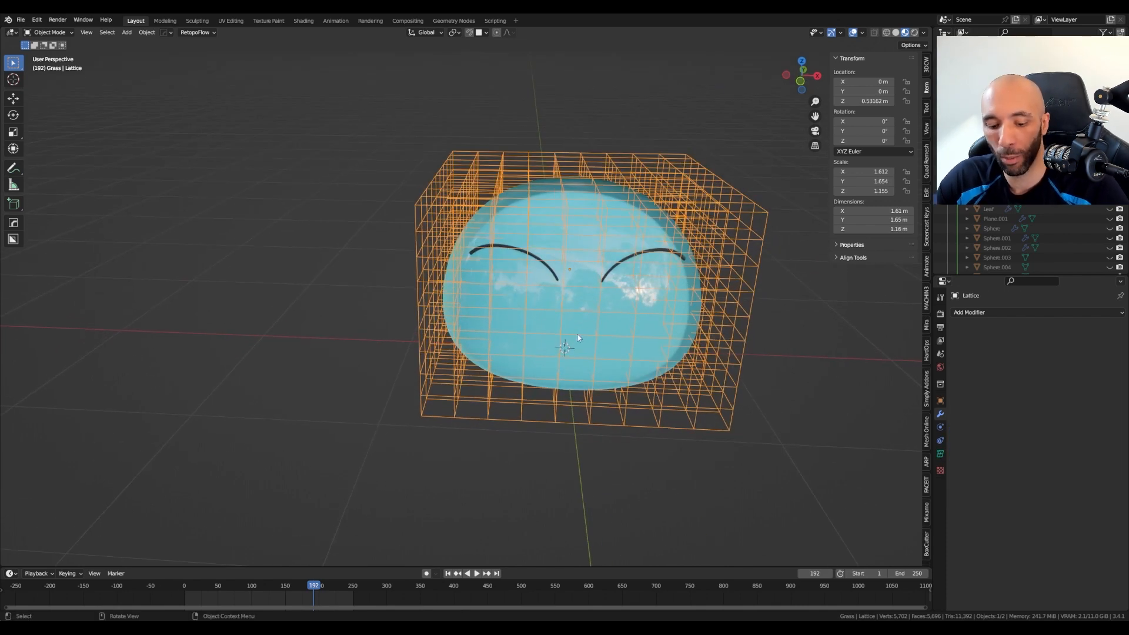
pyautogui.hotkey('ctrl', 'Tab')
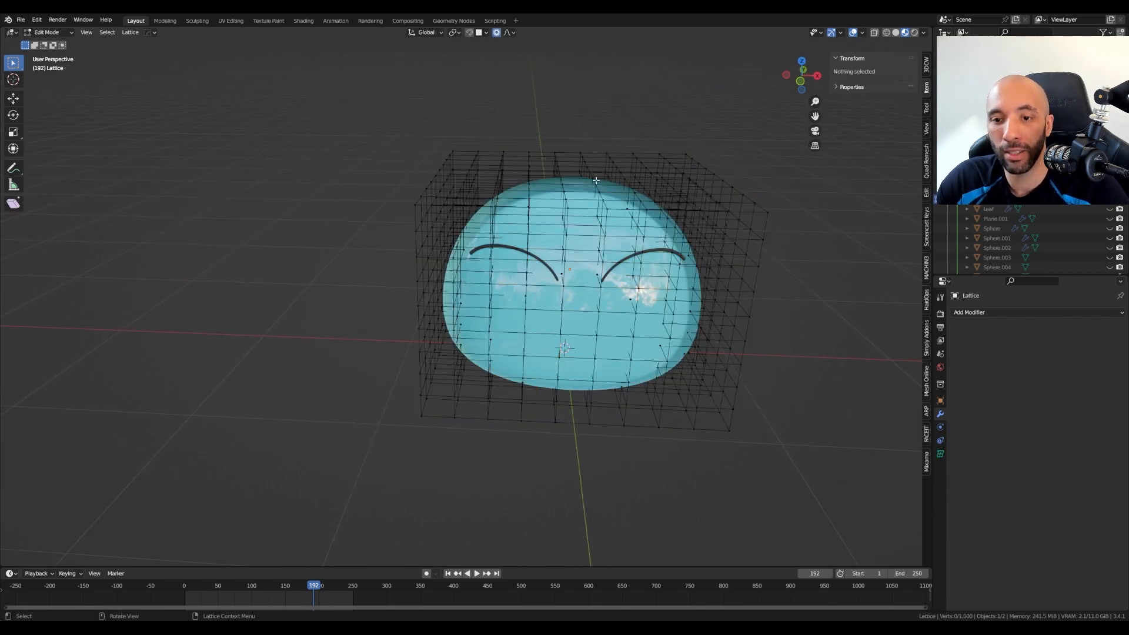
pyautogui.click(596, 181)
pyautogui.moveTo(596, 180); pyautogui.dragTo(615, 299, button='middle')
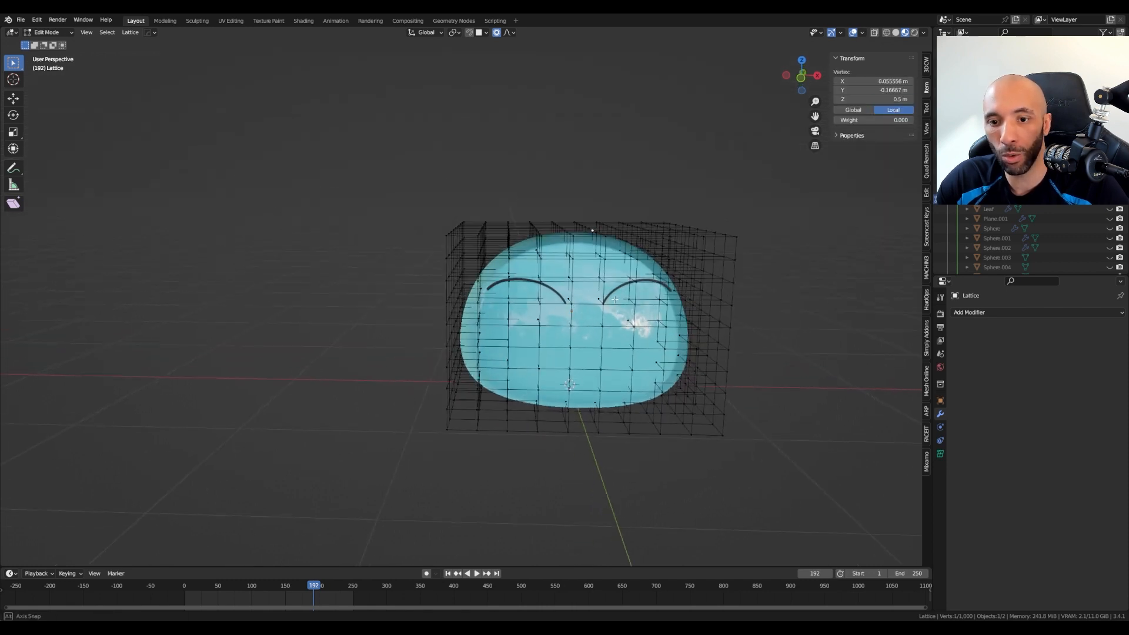
pyautogui.press('g')
pyautogui.scroll(-5, 618, 282)
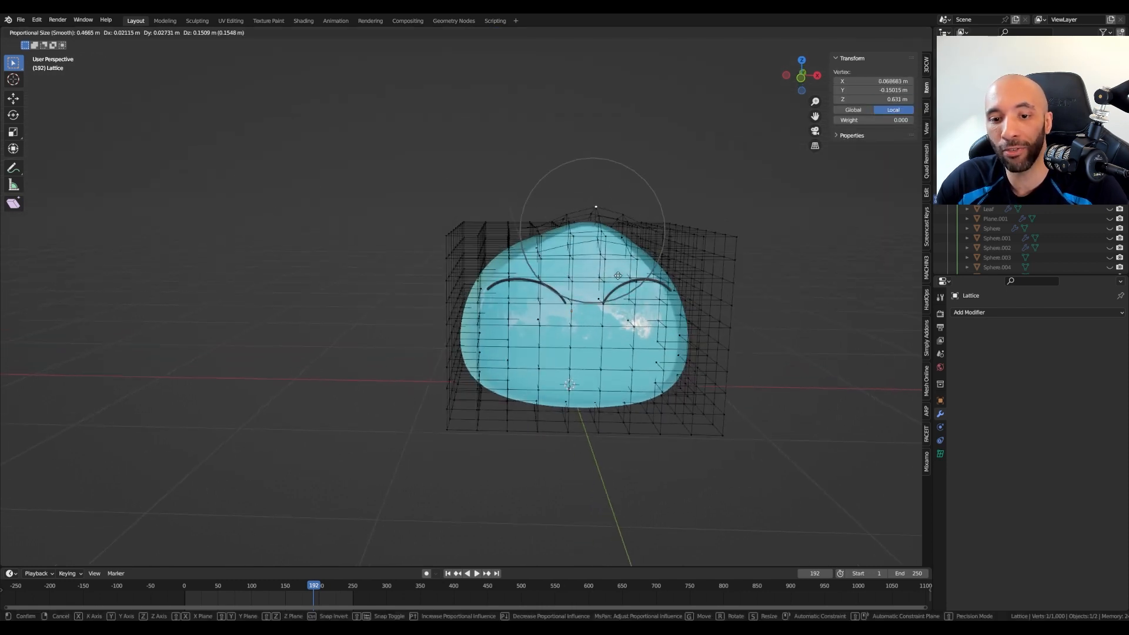
pyautogui.scroll(-7, 611, 282)
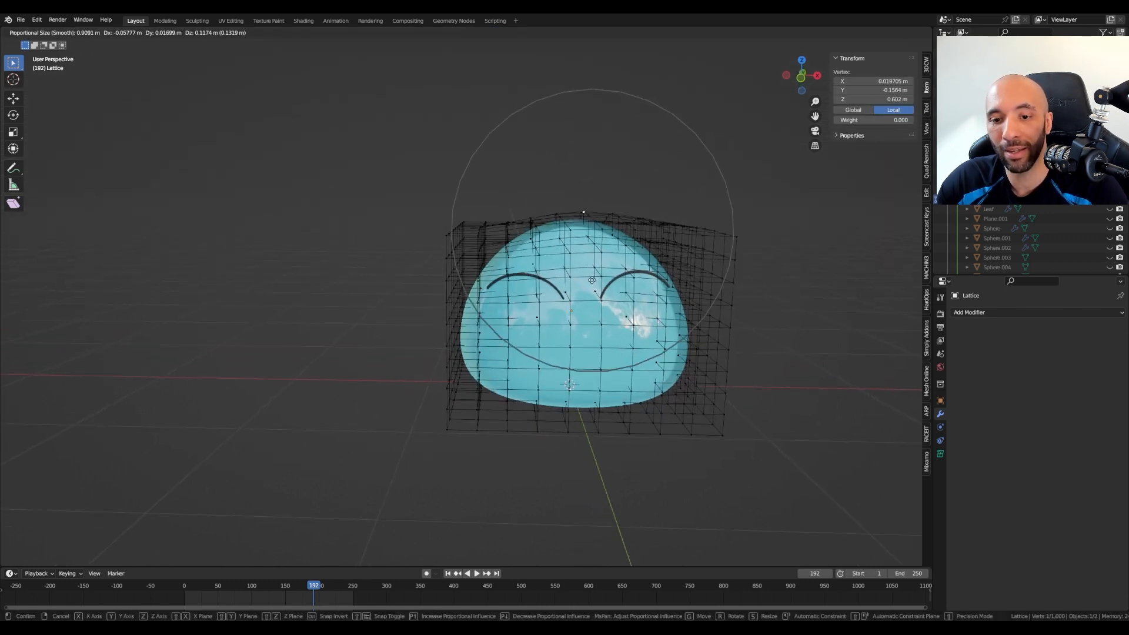
pyautogui.rightClick(557, 332)
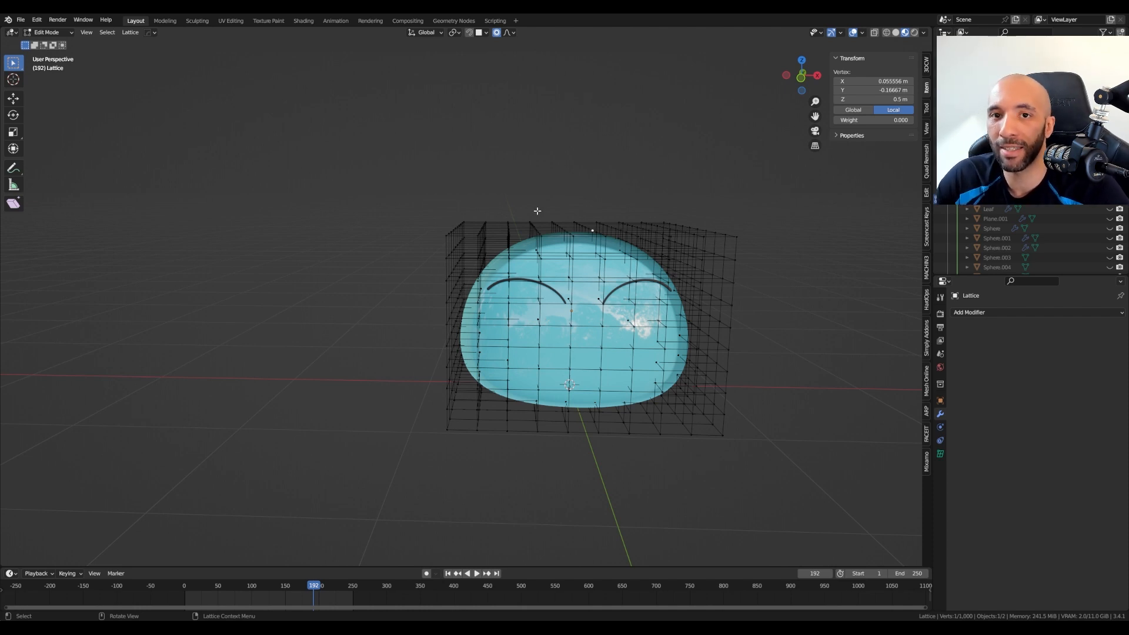
pyautogui.press('Tab')
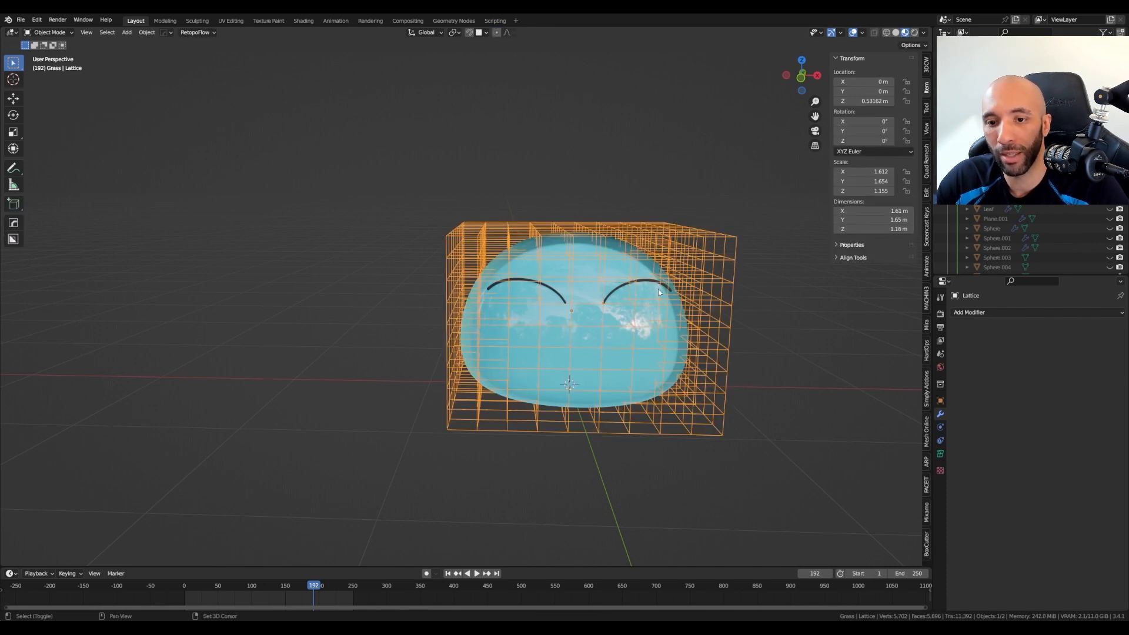
# Step: Add a basis shape key and a second shape key to the lattice, and set the second key's value to 1.000
pyautogui.keyDown('shift'); pyautogui.moveTo(658, 288); pyautogui.dragTo(626, 269, button='middle'); pyautogui.keyUp('shift')
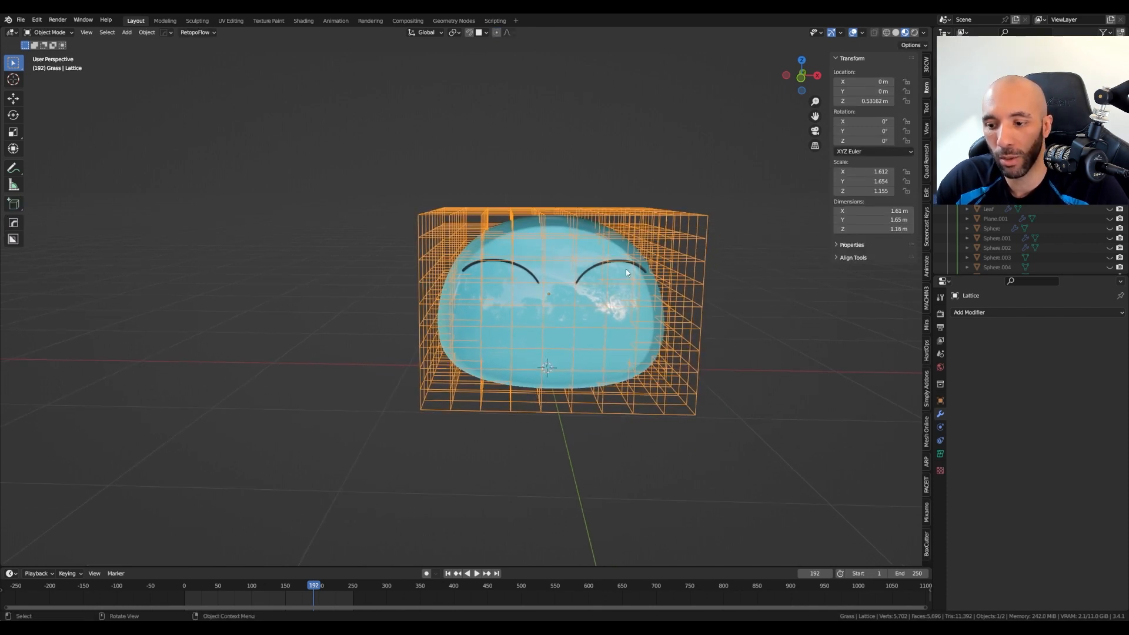
pyautogui.click(940, 454)
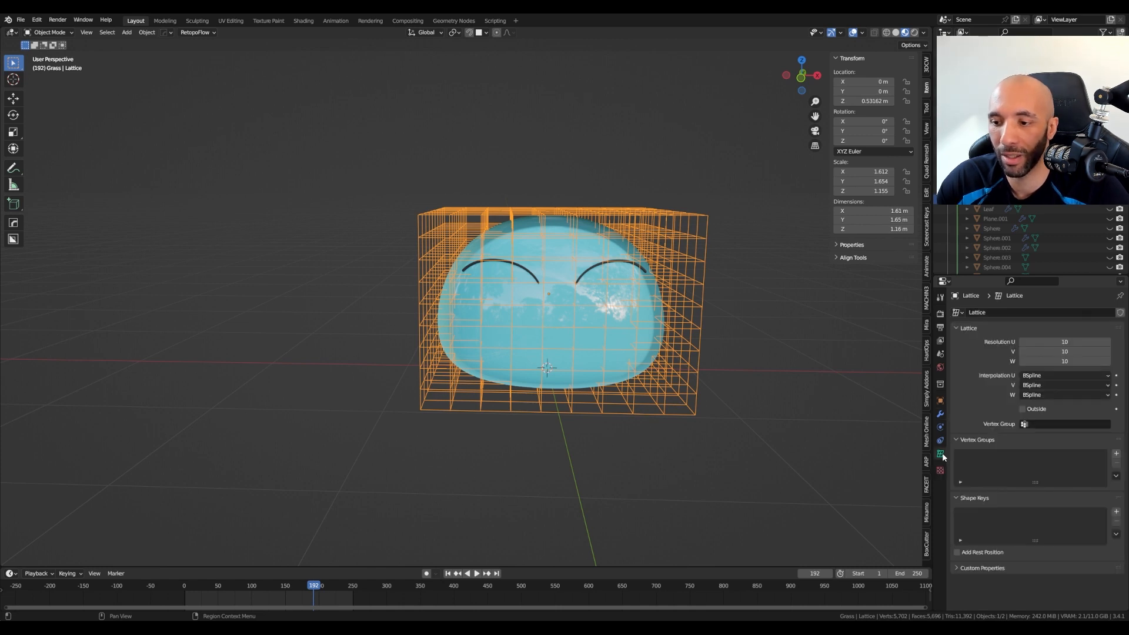
pyautogui.click(961, 329)
pyautogui.click(962, 343)
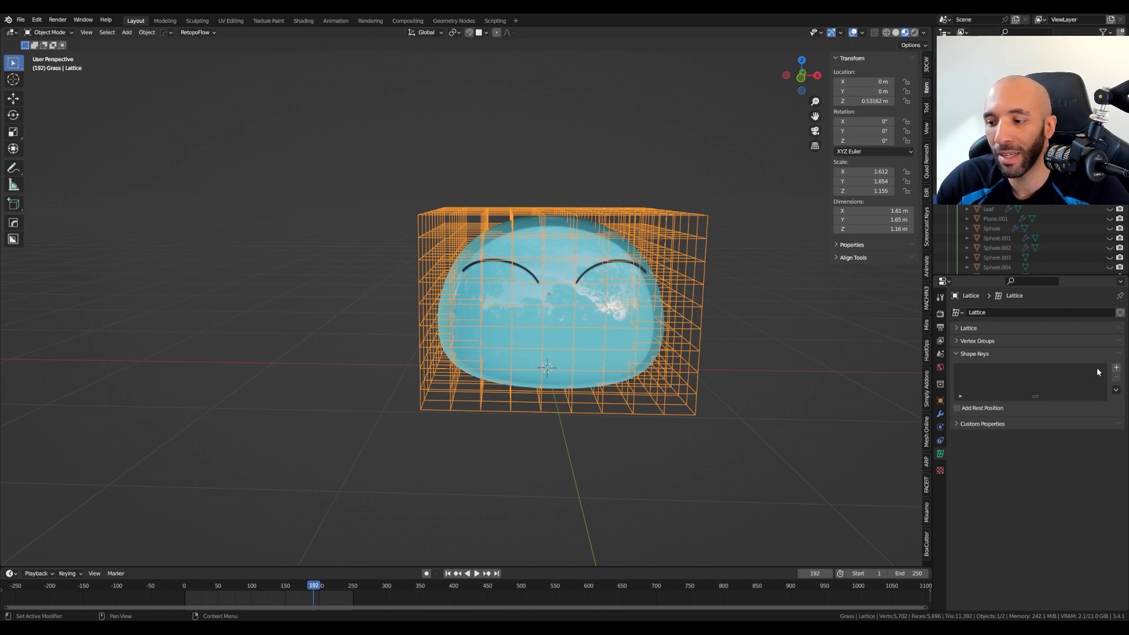
pyautogui.click(1115, 368)
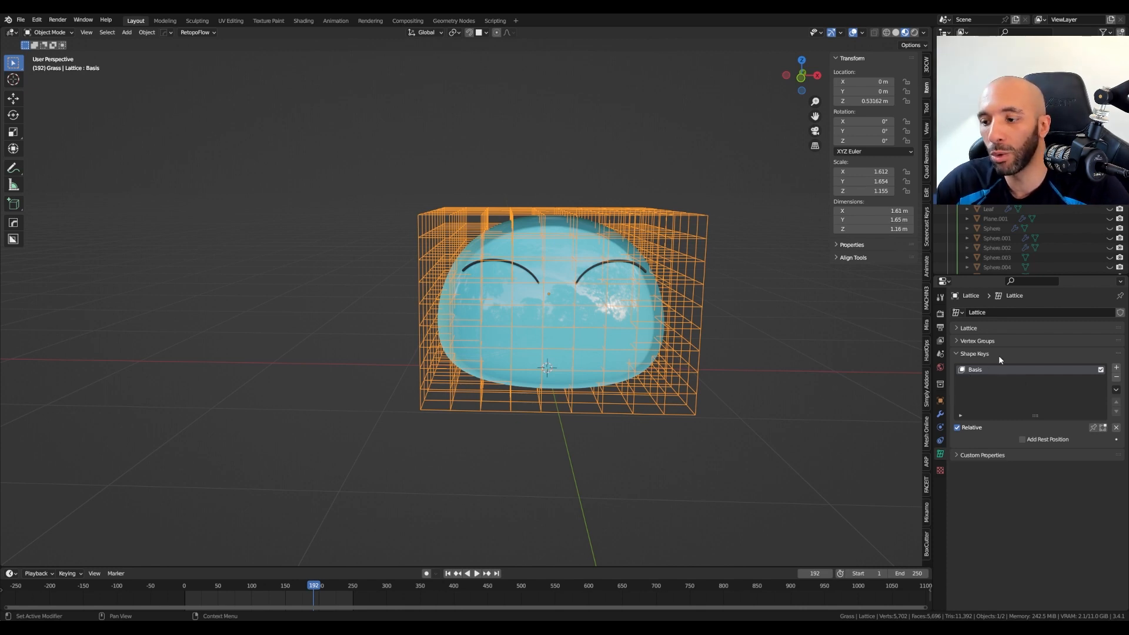
pyautogui.click(1115, 367)
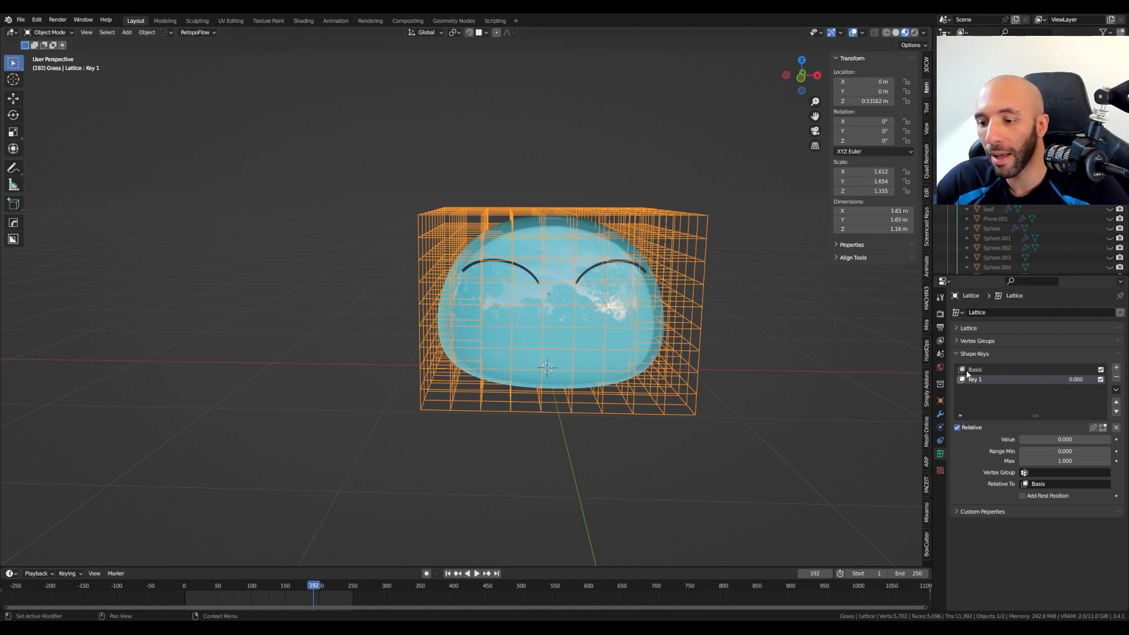
pyautogui.moveTo(1069, 385); pyautogui.dragTo(1105, 385)
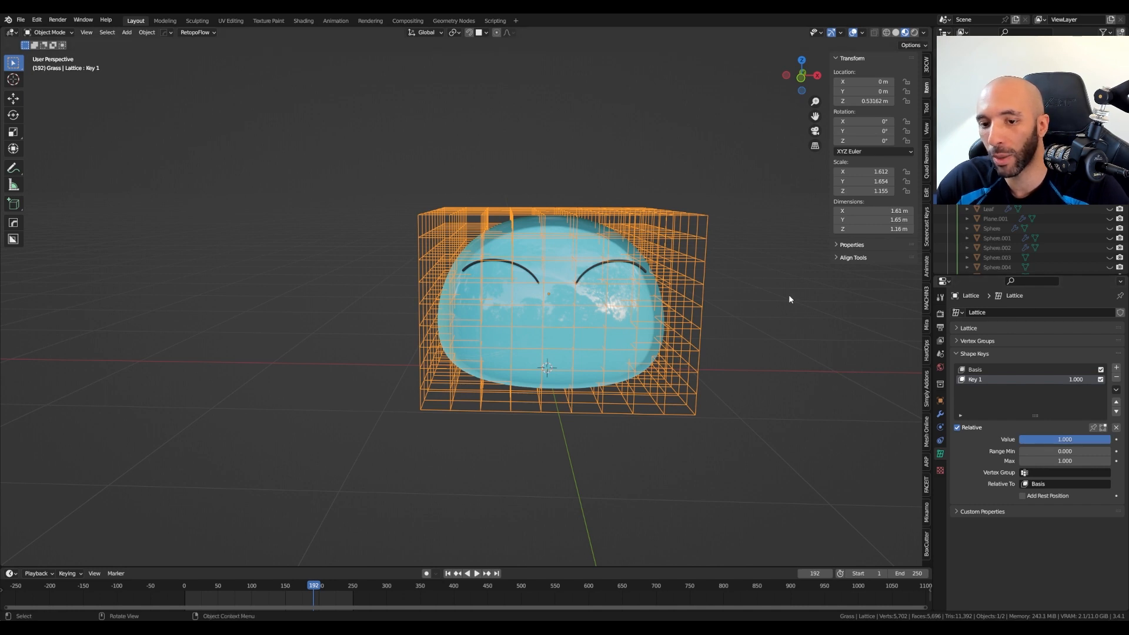
# Step: In Edit Mode, raise the lattice's top layer of points about 0.076 m along Z with proportional editing at a size of 1 m
pyautogui.hotkey('ctrl', 'Tab')
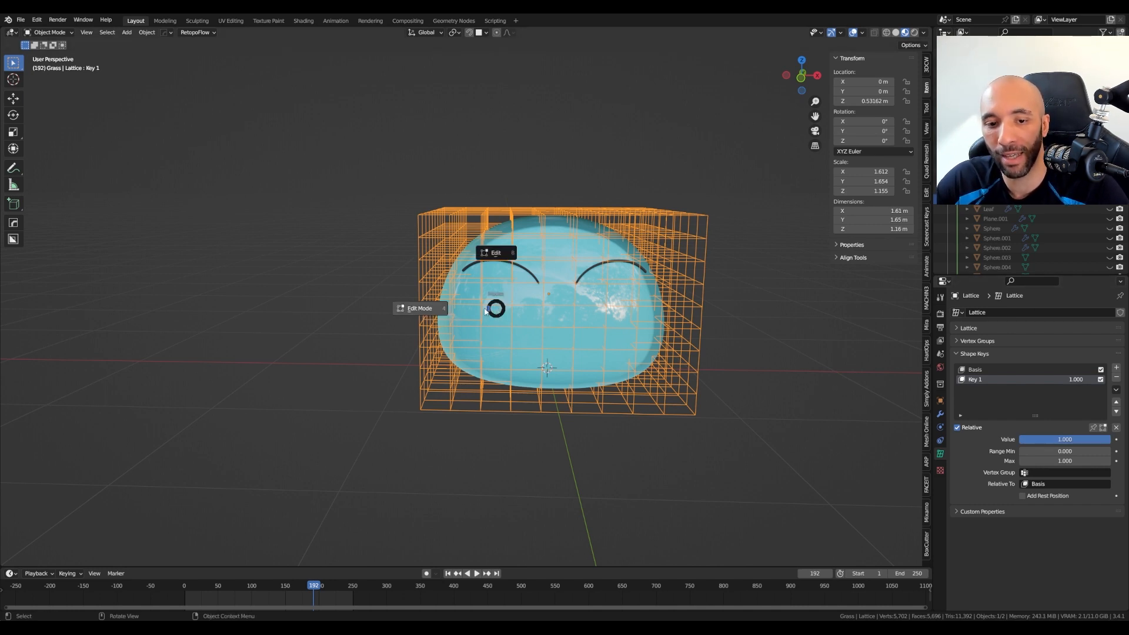
pyautogui.click(405, 310)
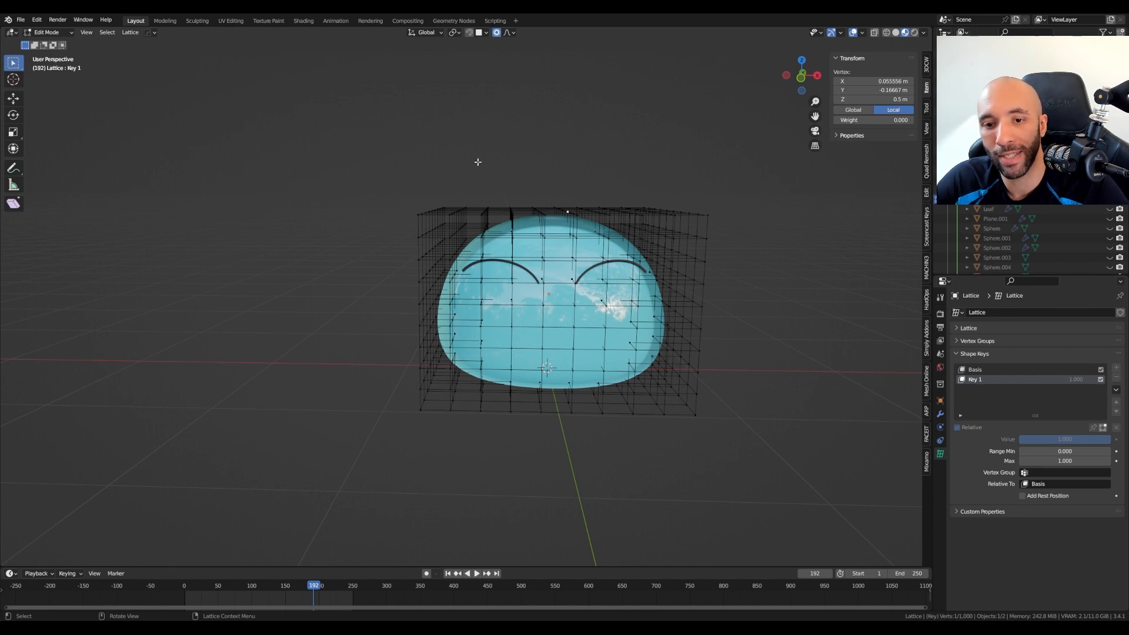
pyautogui.press('KP_1')
pyautogui.moveTo(386, 185); pyautogui.dragTo(732, 225)
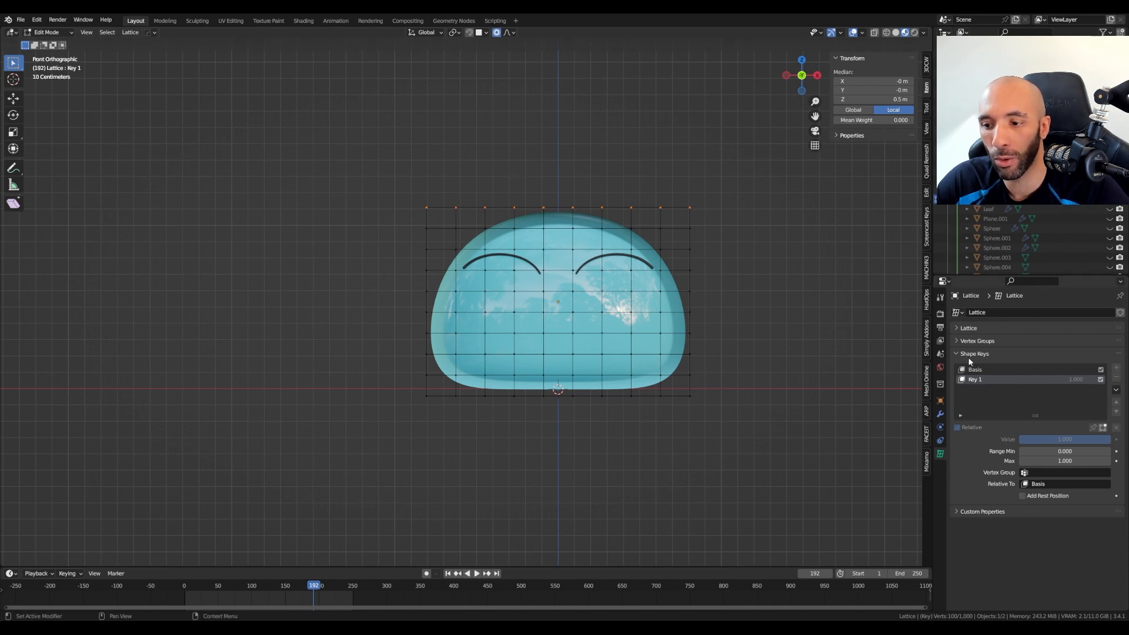
pyautogui.click(971, 328)
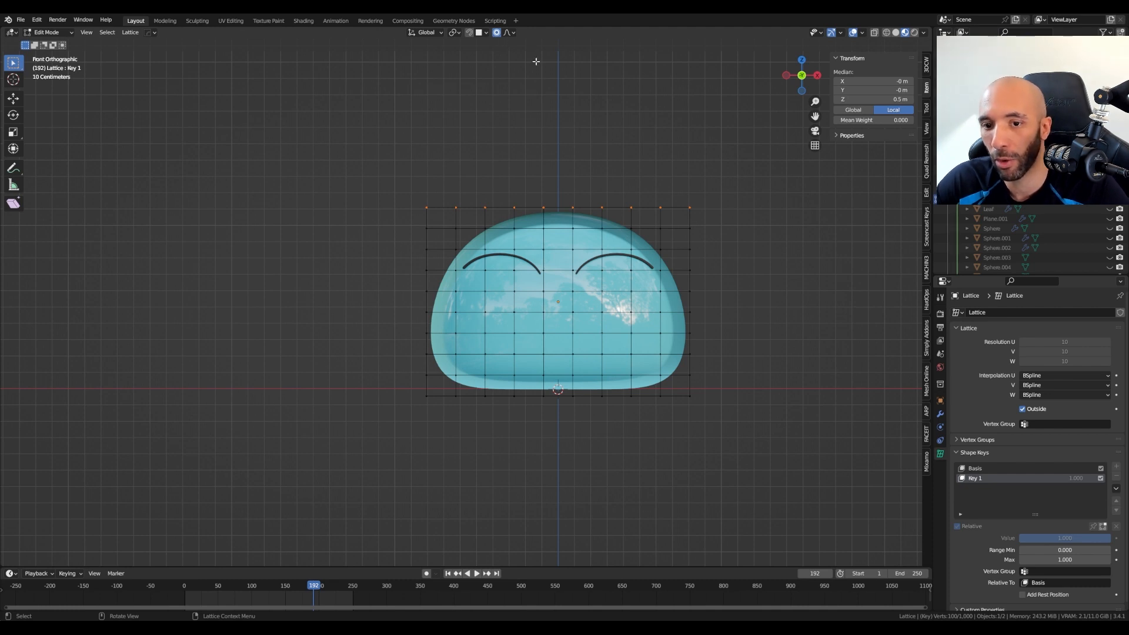
pyautogui.press('g')
pyautogui.press('z')
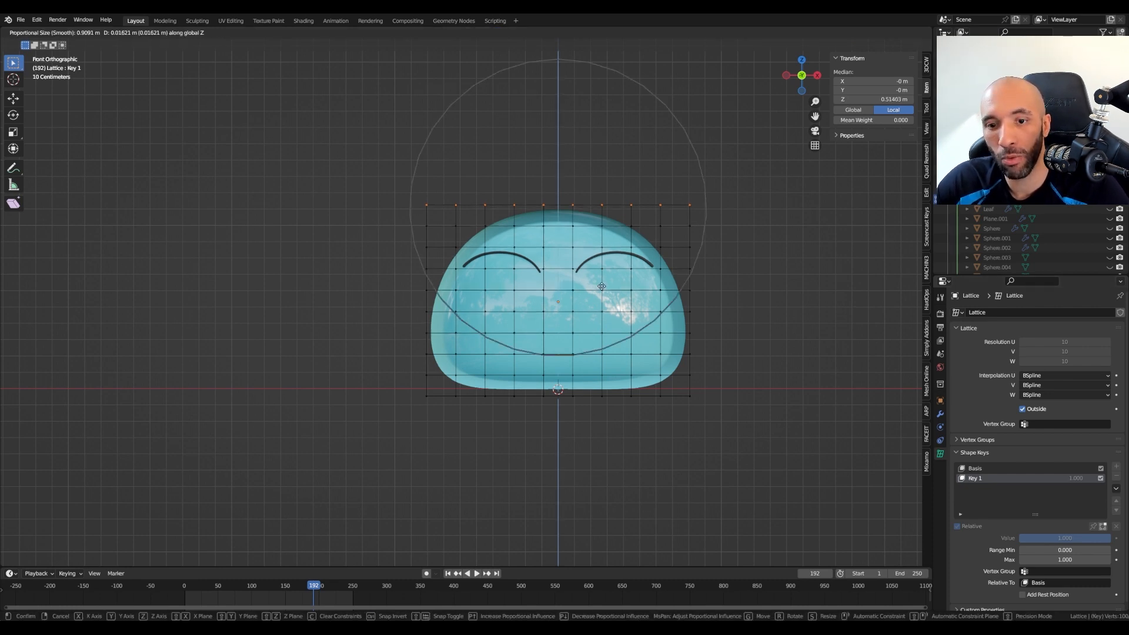
pyautogui.scroll(-1, 601, 282)
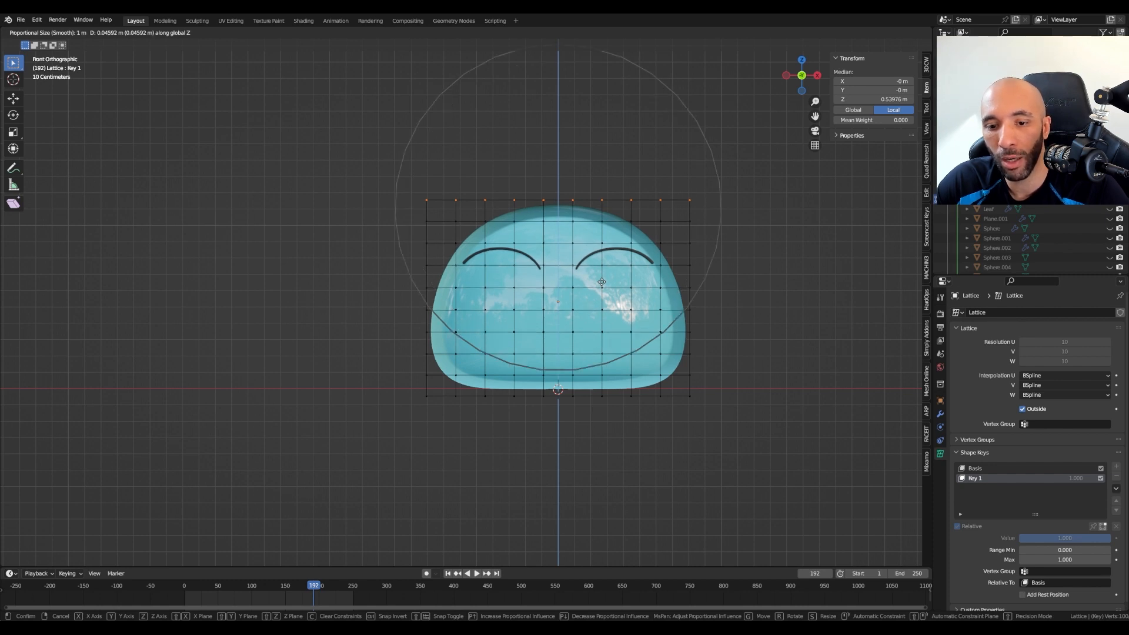
pyautogui.scroll(-2, 601, 283)
pyautogui.scroll(-4, 601, 282)
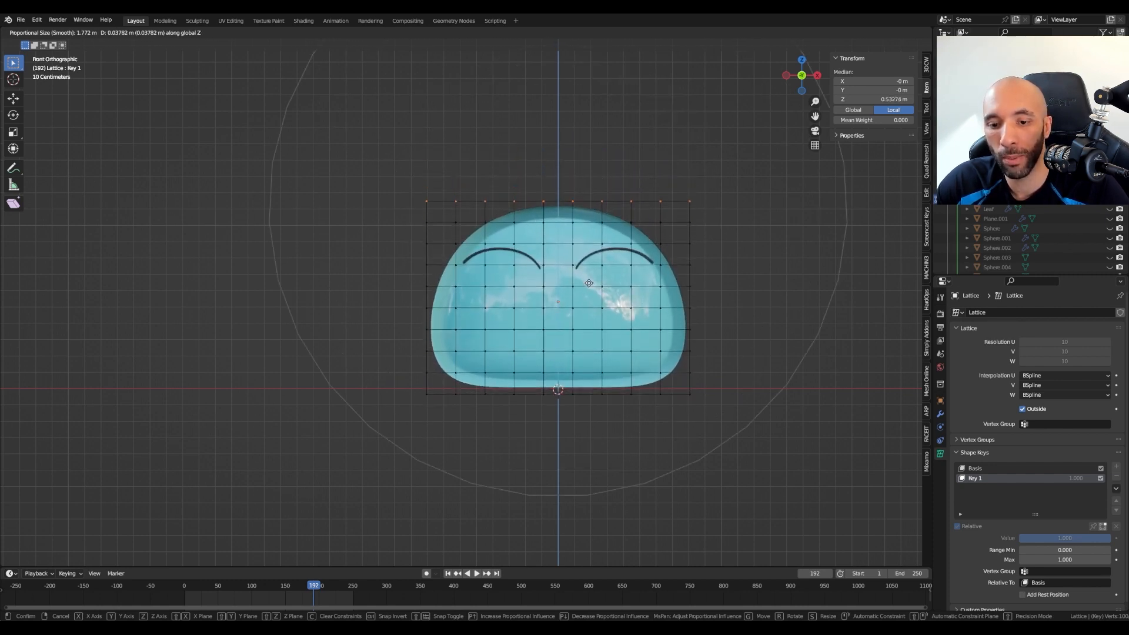
pyautogui.scroll(6, 585, 276)
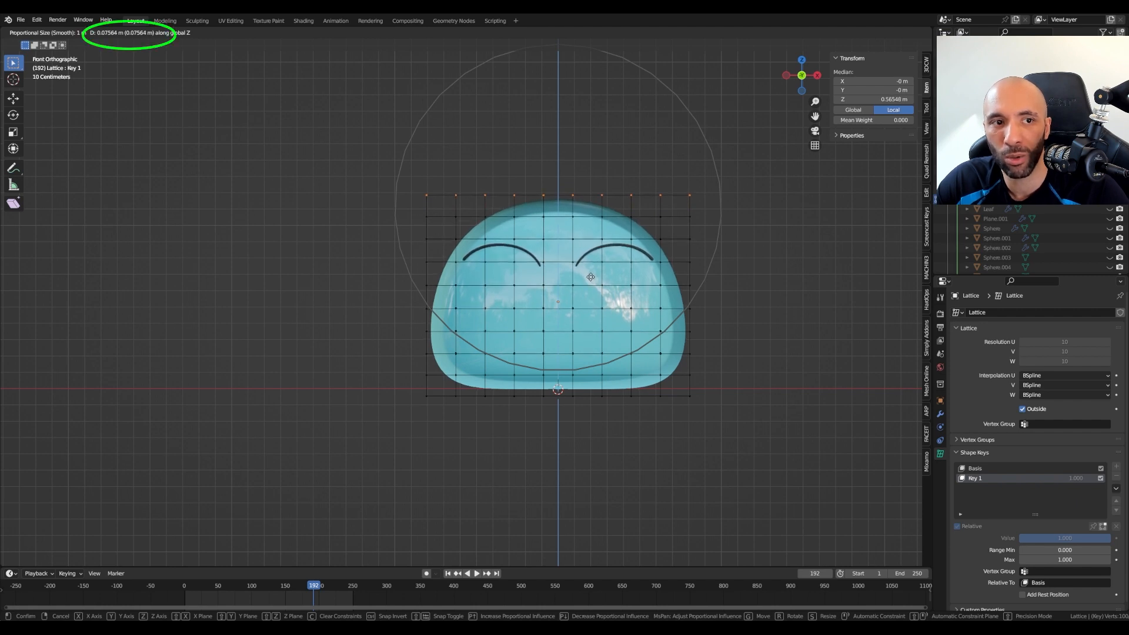
pyautogui.click(590, 277)
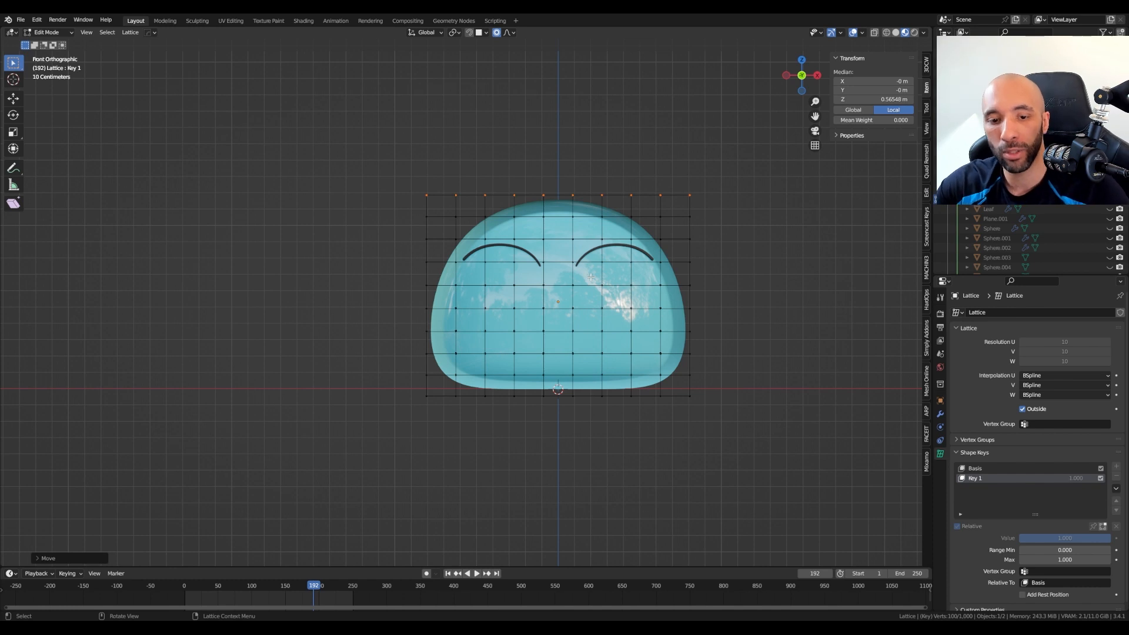
# Step: Scale the two middle layers of lattice points to about 0.958, excluding the Z axis, and return to Object Mode
pyautogui.press('b')
pyautogui.moveTo(407, 302); pyautogui.dragTo(715, 341)
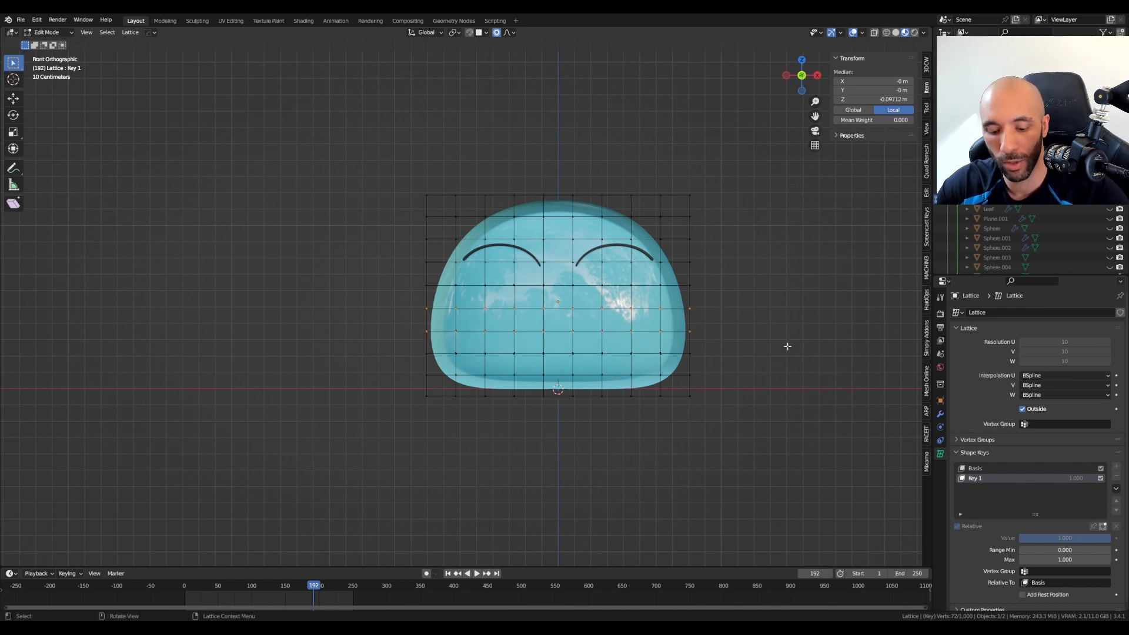
pyautogui.press('s')
pyautogui.hotkey('shift', 'z')
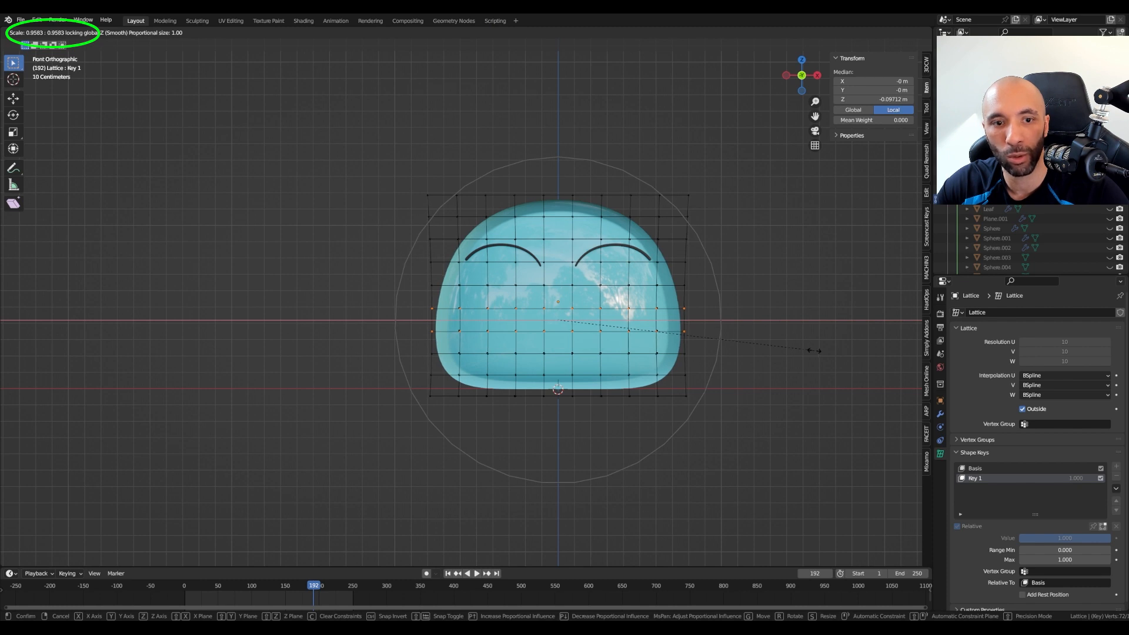
pyautogui.click(814, 351)
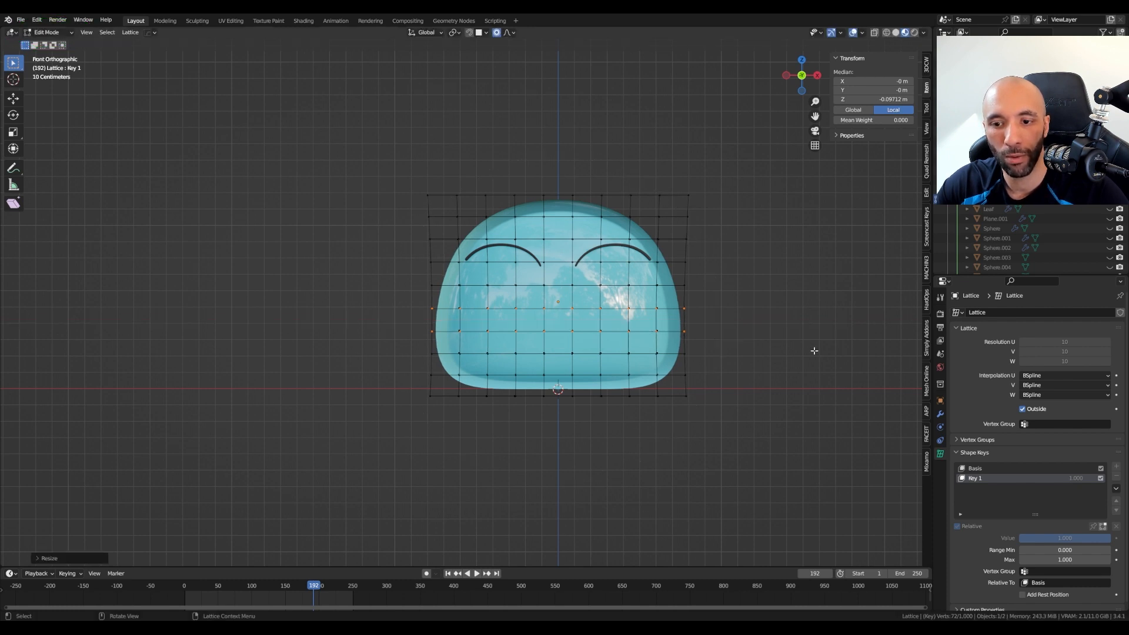
pyautogui.hotkey('ctrl', 'Tab')
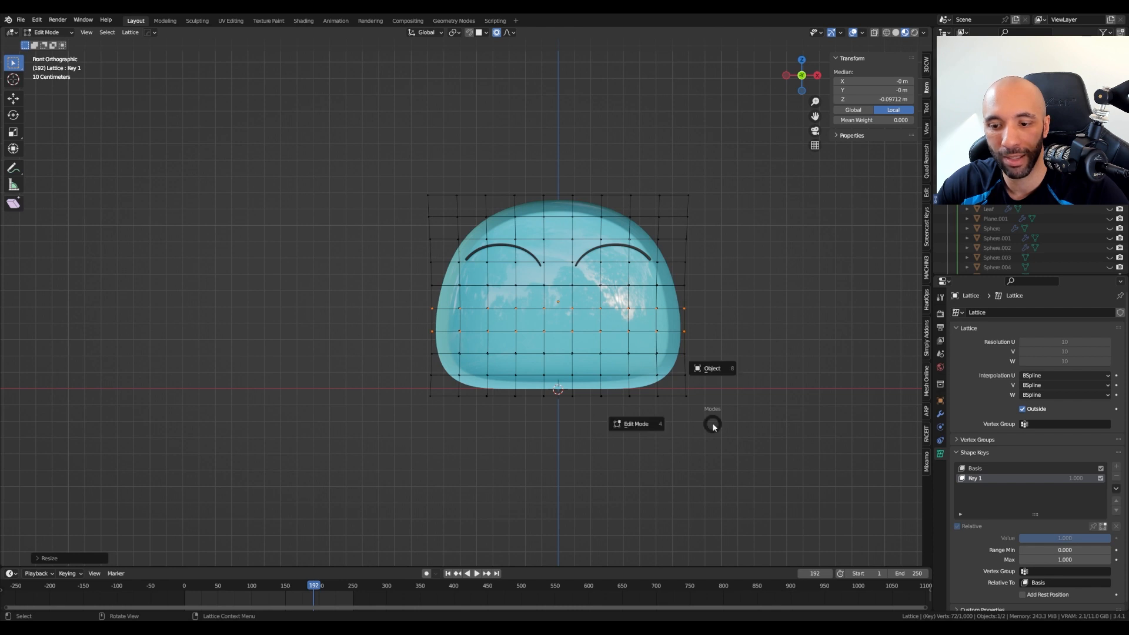
pyautogui.click(715, 372)
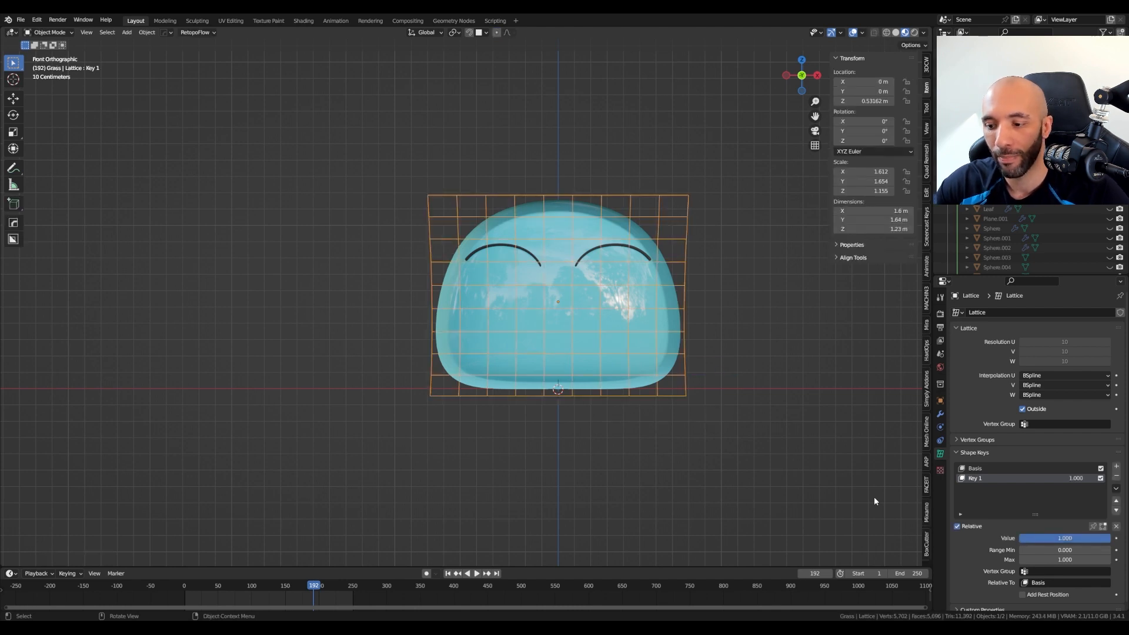
# Step: Preview the second shape key by lowering its value and restoring it to 1.000, and rename the key Stretch
pyautogui.moveTo(1108, 538); pyautogui.dragTo(1038, 537)
pyautogui.moveTo(1058, 538); pyautogui.dragTo(1110, 538)
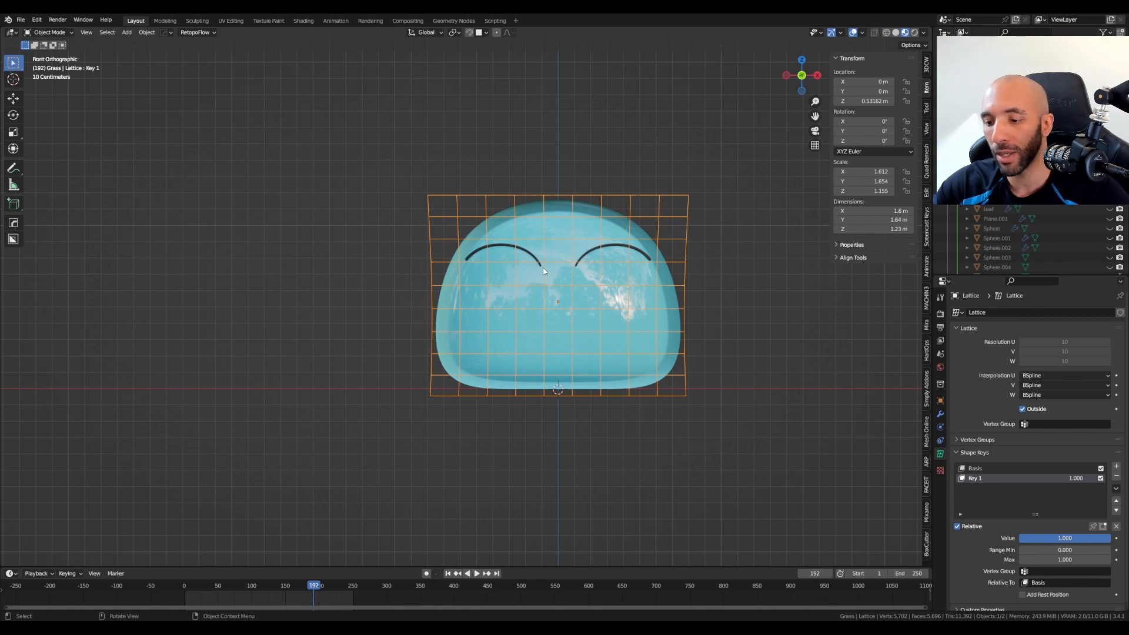
pyautogui.doubleClick(976, 478)
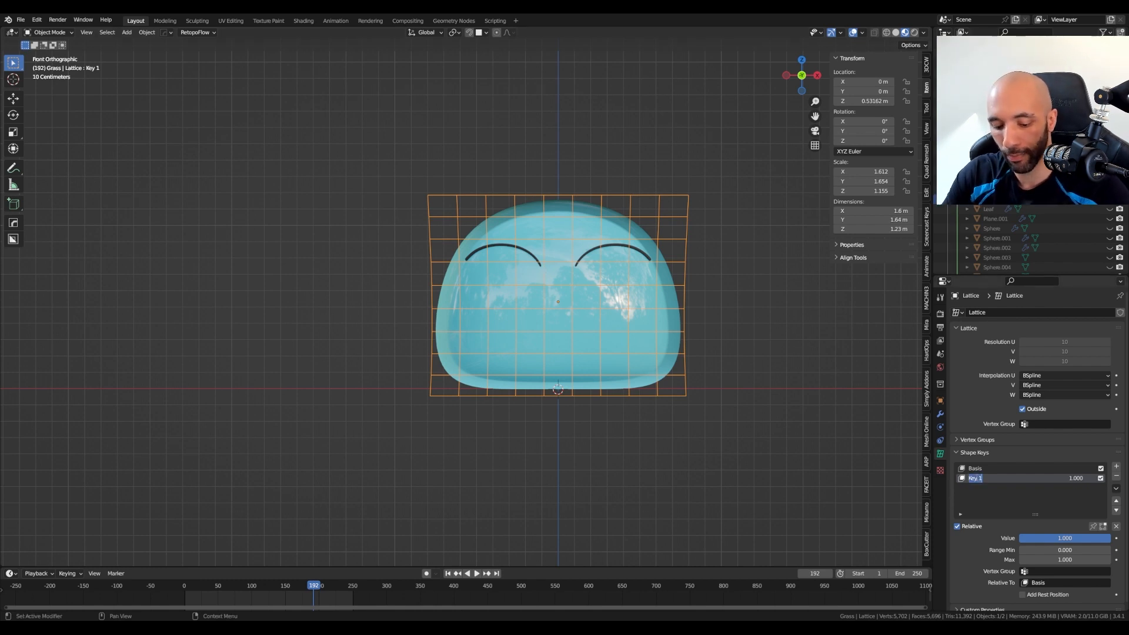
pyautogui.write('Stretch')
pyautogui.press('Return')
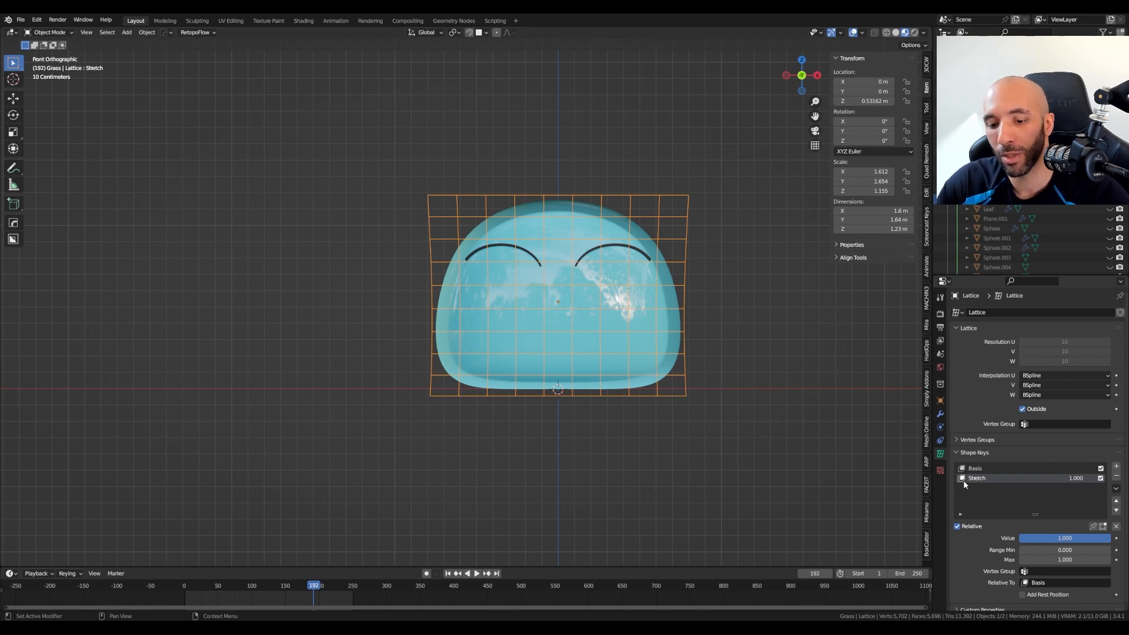
# Step: Enlarge the timeline and keyframe the Stretch shape key at a value of 0.000 on frame 1
pyautogui.moveTo(519, 566); pyautogui.dragTo(526, 490)
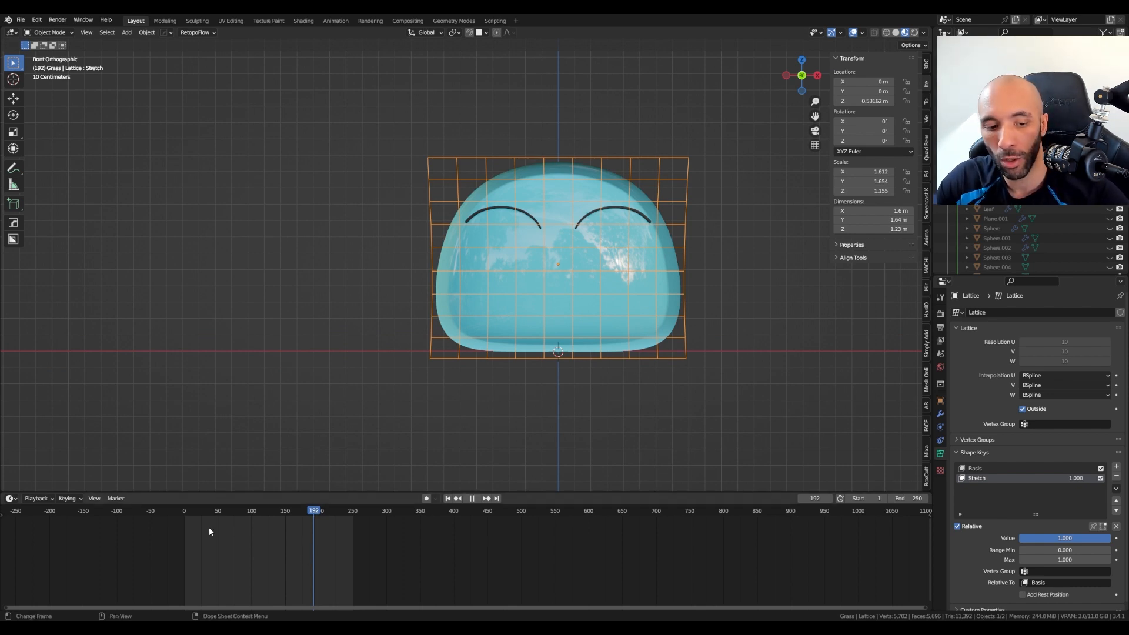
pyautogui.click(187, 517)
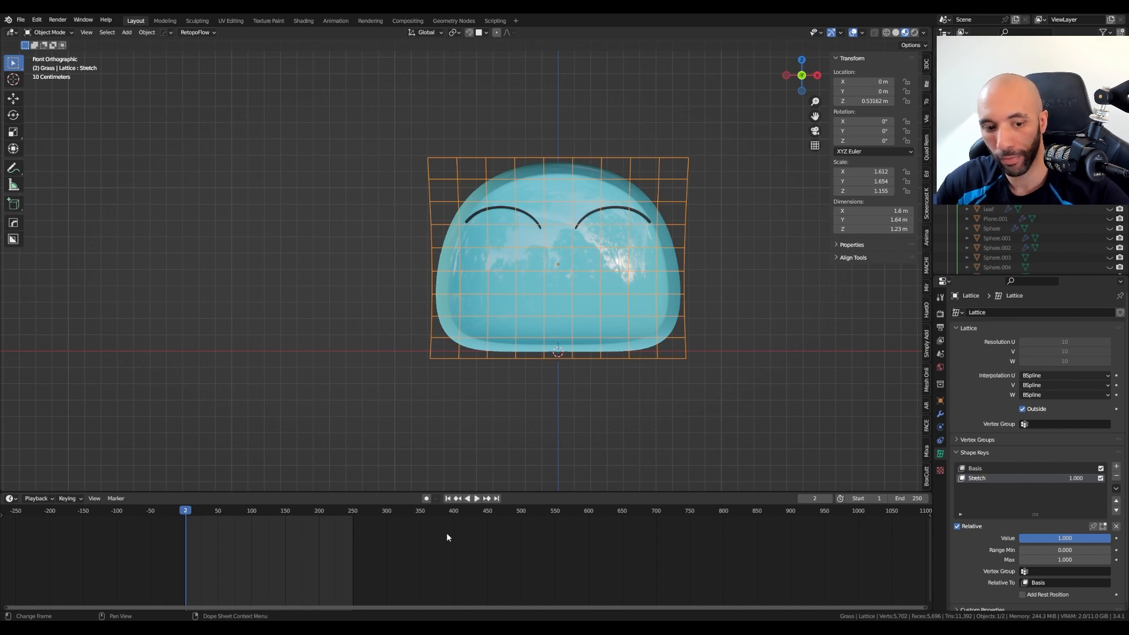
pyautogui.hotkey('shift', 'Left')
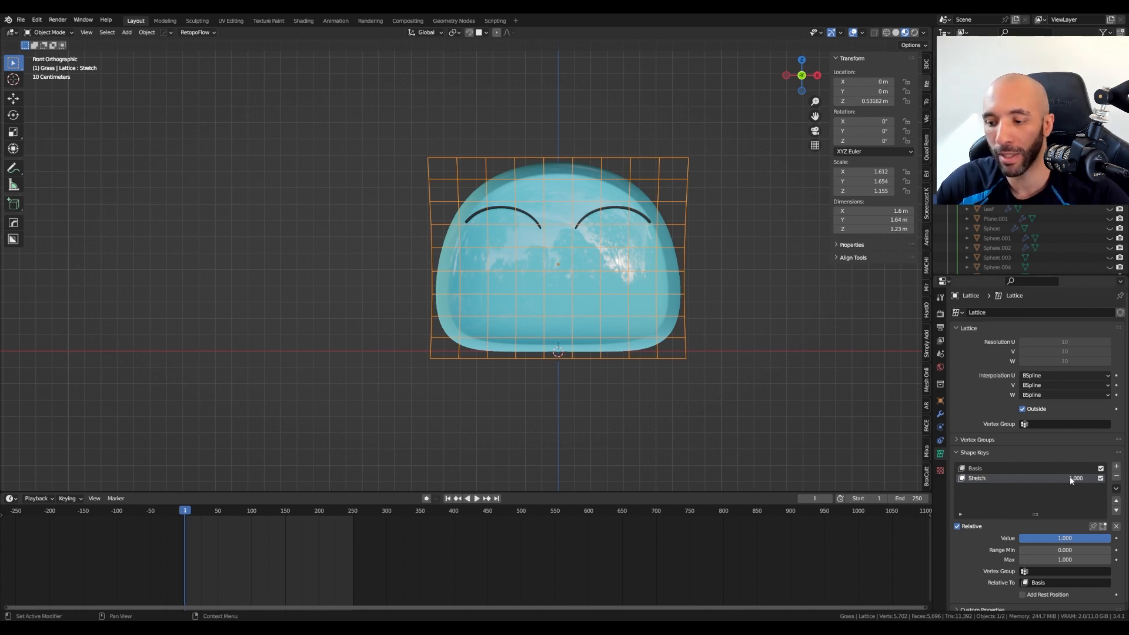
pyautogui.moveTo(1108, 538); pyautogui.dragTo(1020, 538)
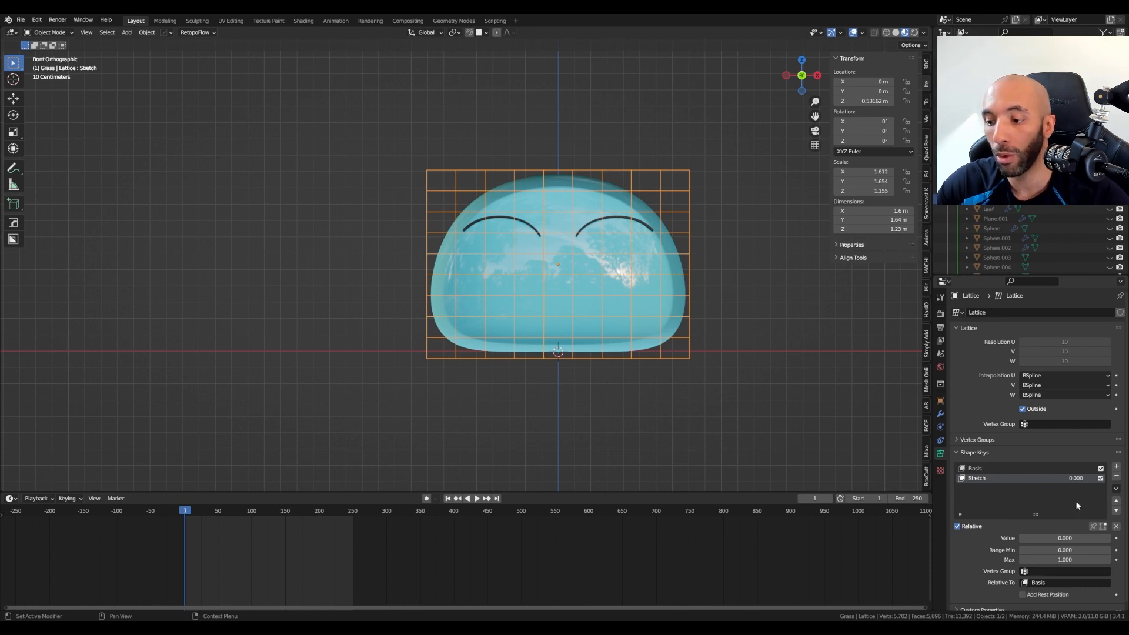
pyautogui.press('i')
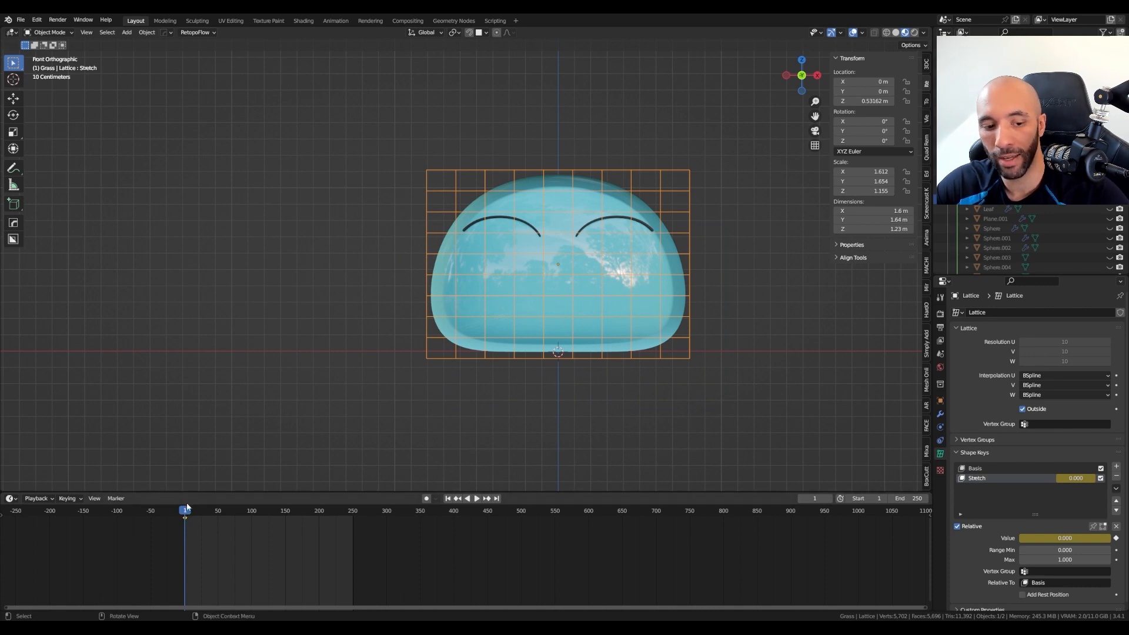
# Step: Keyframe the Stretch shape key at a value of 1.000 on frame 20
pyautogui.press('space')
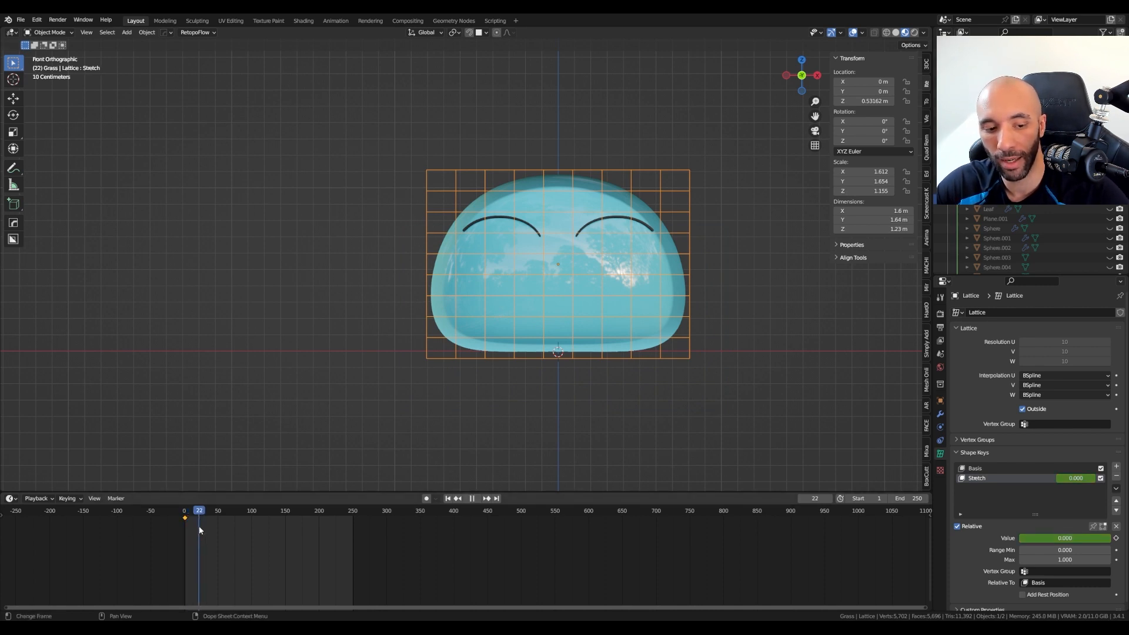
pyautogui.press('space')
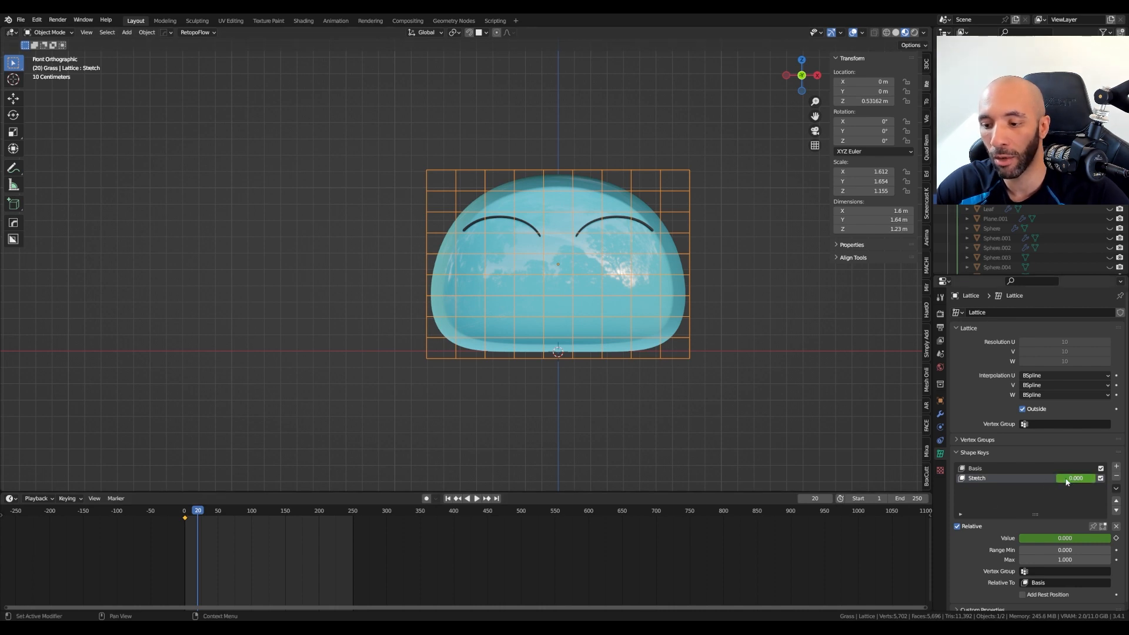
pyautogui.moveTo(1067, 479); pyautogui.dragTo(1100, 479)
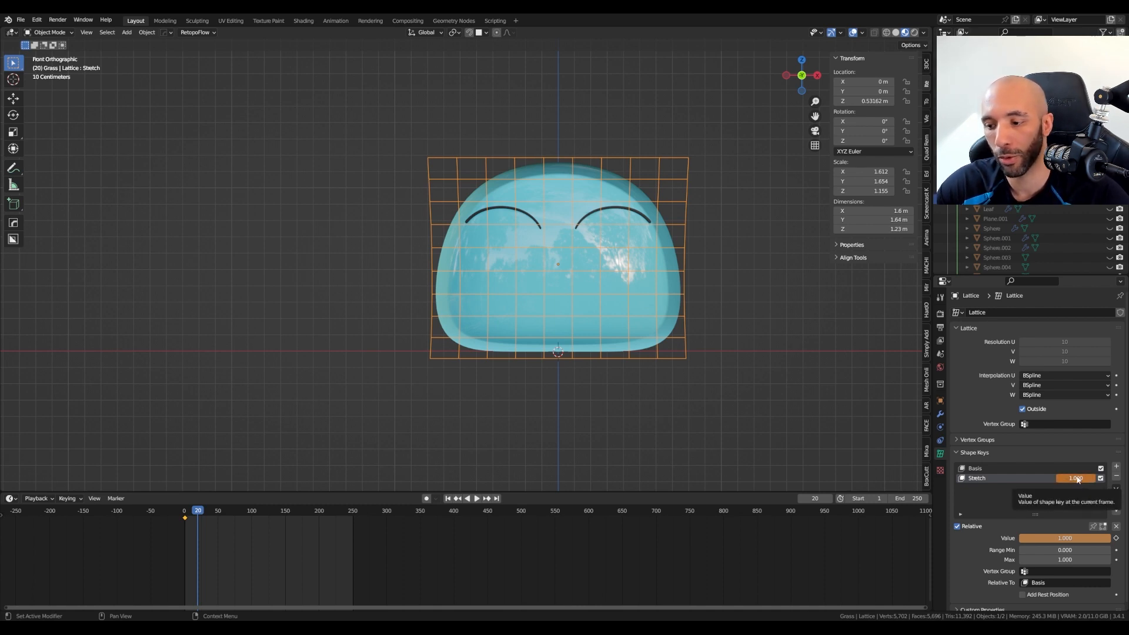
pyautogui.press('i')
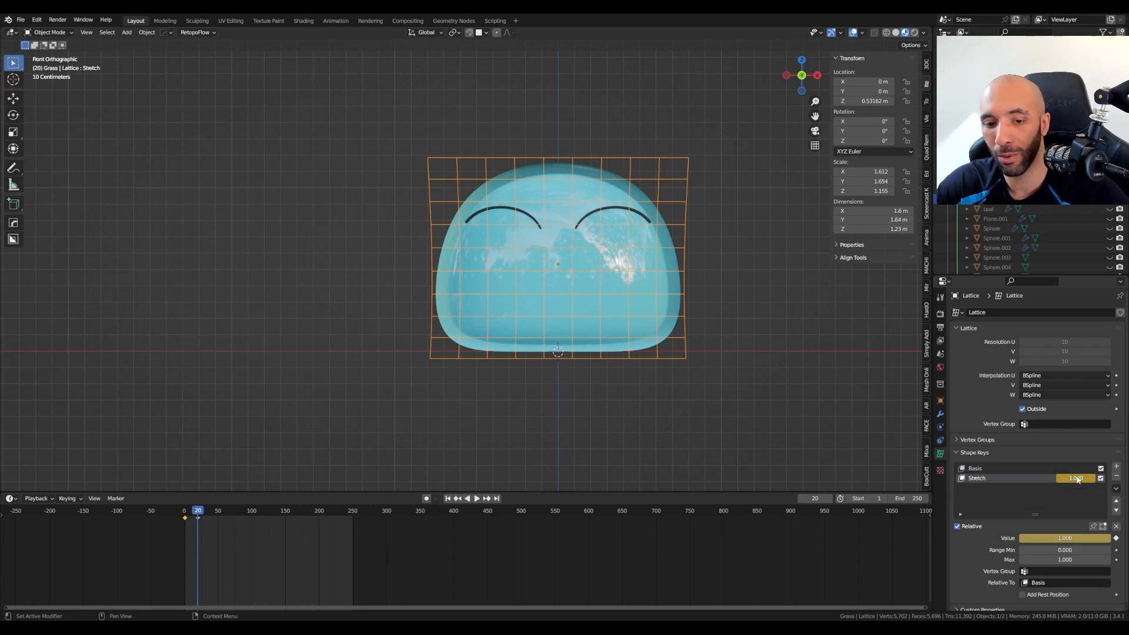
# Step: Duplicate the first Stretch keyframe to frame 40 on the timeline
pyautogui.scroll(1, 167, 545)
pyautogui.scroll(12, 171, 547)
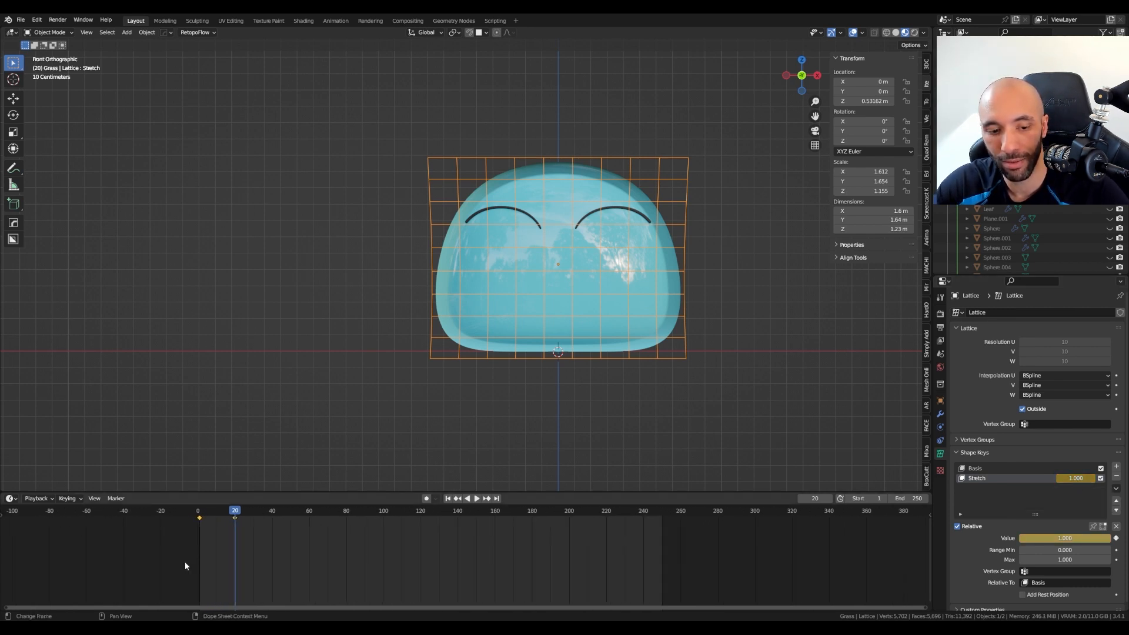
pyautogui.moveTo(184, 562); pyautogui.dragTo(245, 558, button='middle')
pyautogui.moveTo(296, 511)
pyautogui.mouseDown()
pyautogui.moveTo(246, 513)
pyautogui.moveTo(311, 525)
pyautogui.mouseUp()
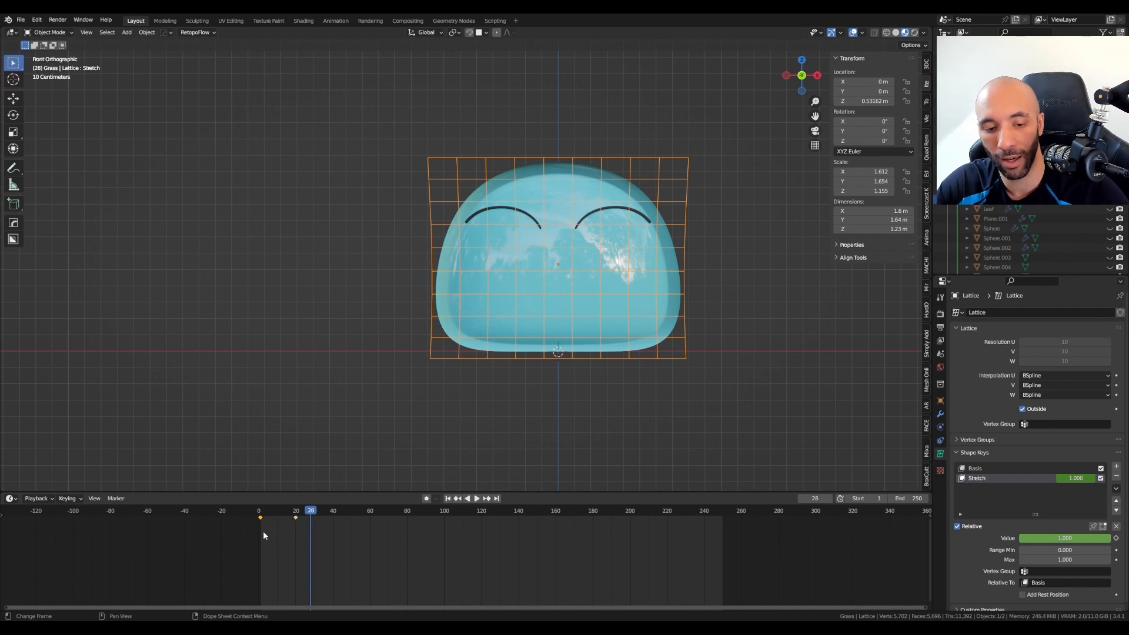
pyautogui.hotkey('shift', 'd')
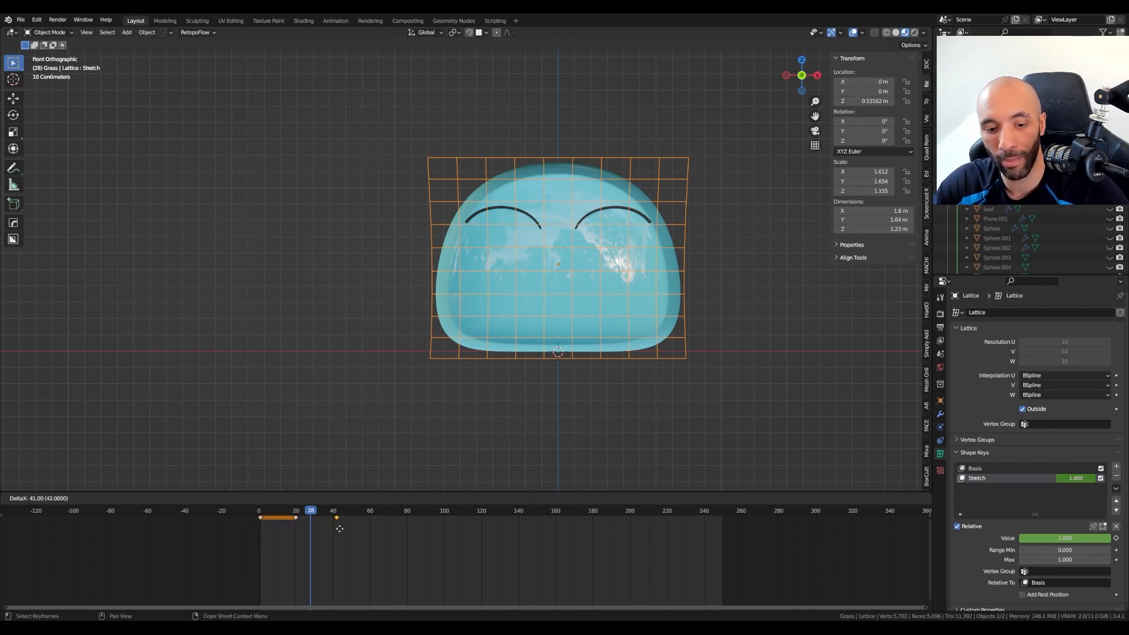
pyautogui.click(336, 529)
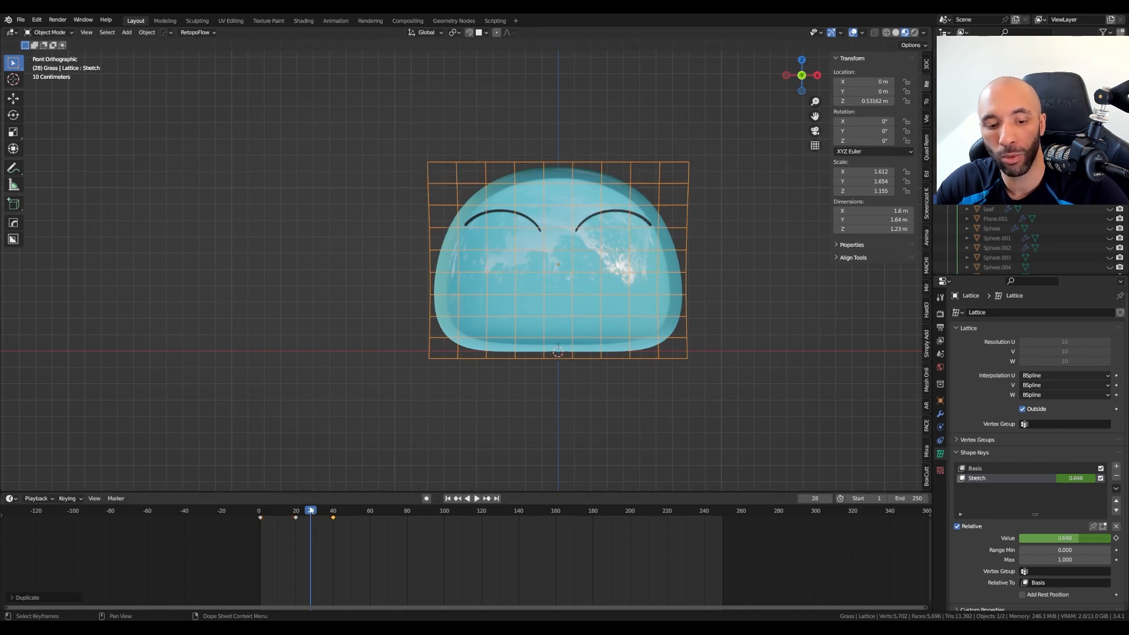
# Step: Scrub through the Stretch keyframes and play the animation from frame 0 to check the deformation
pyautogui.moveTo(311, 511); pyautogui.dragTo(332, 533)
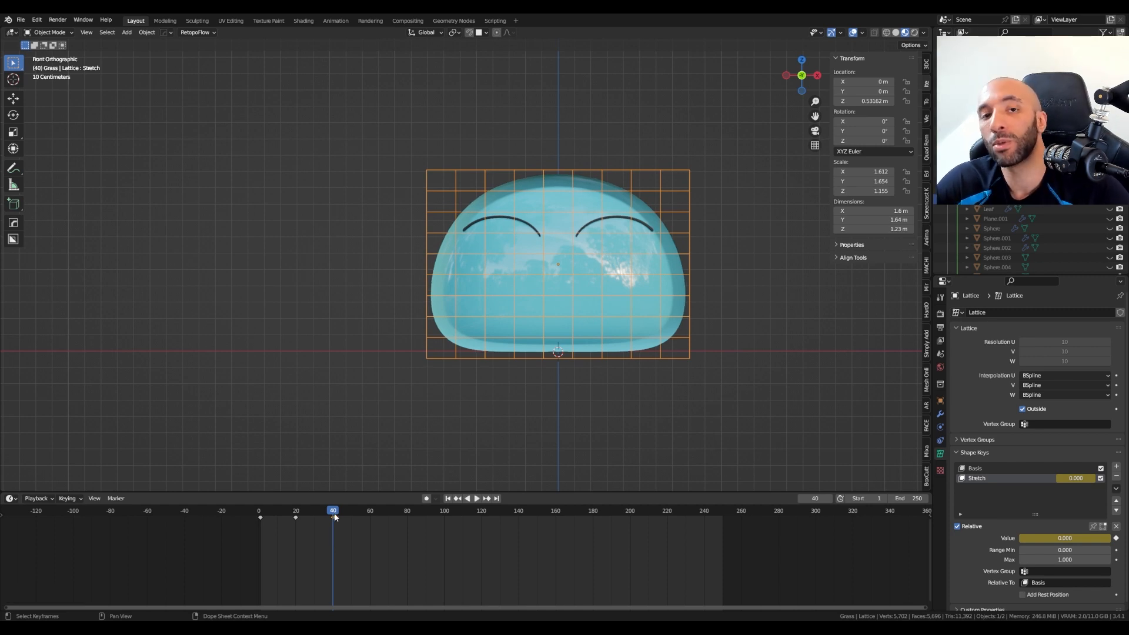
pyautogui.moveTo(333, 513); pyautogui.dragTo(227, 524)
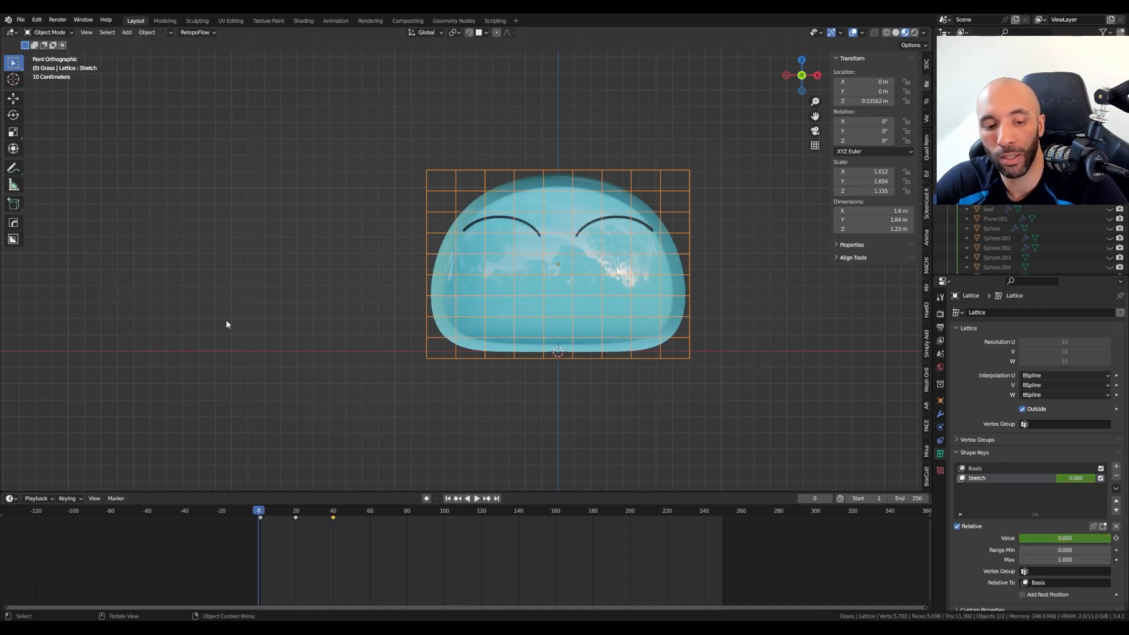
pyautogui.press('space')
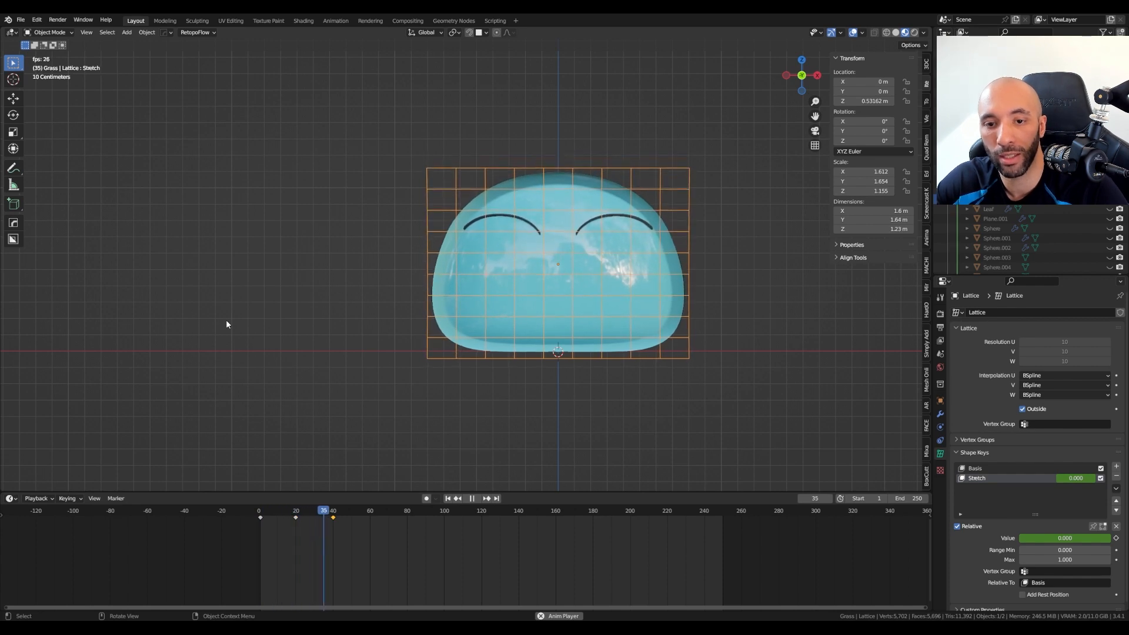
pyautogui.press('space')
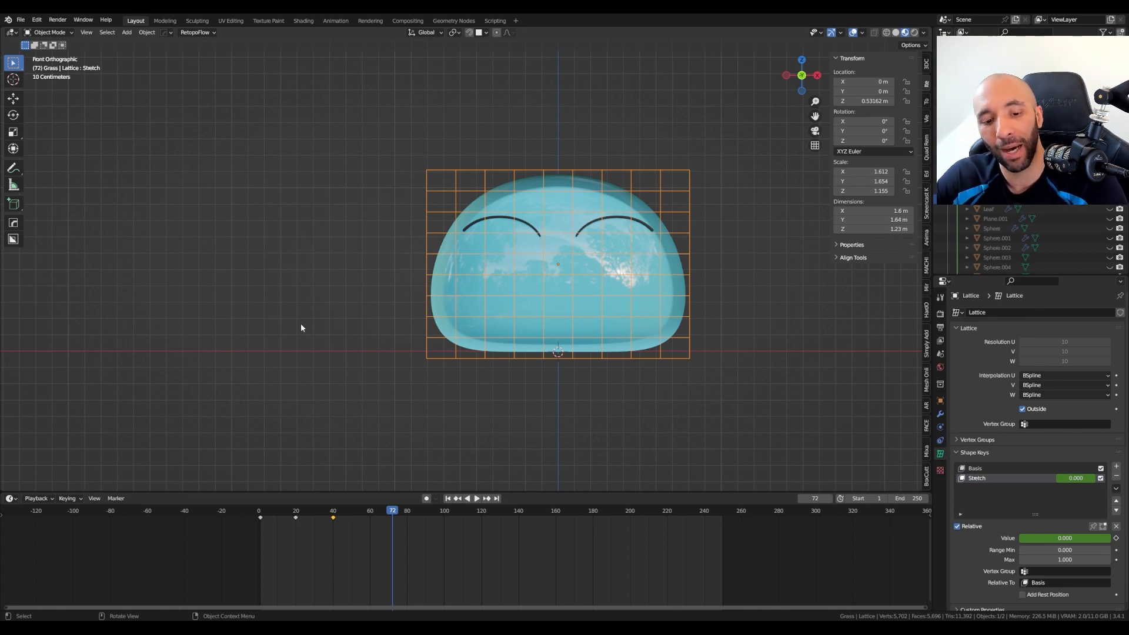
# Step: Duplicate the Stretch keyframes at frames 20 and 40 repeatedly along the timeline, up to frame 280
pyautogui.keyDown('shift'); pyautogui.click(295, 517); pyautogui.keyUp('shift')
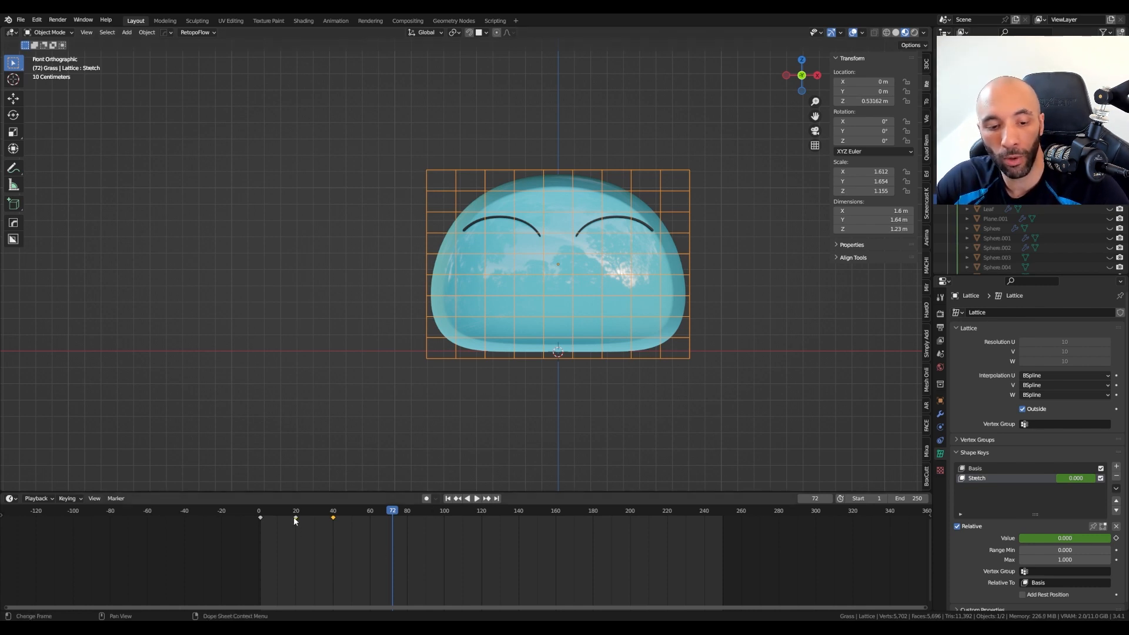
pyautogui.press('g')
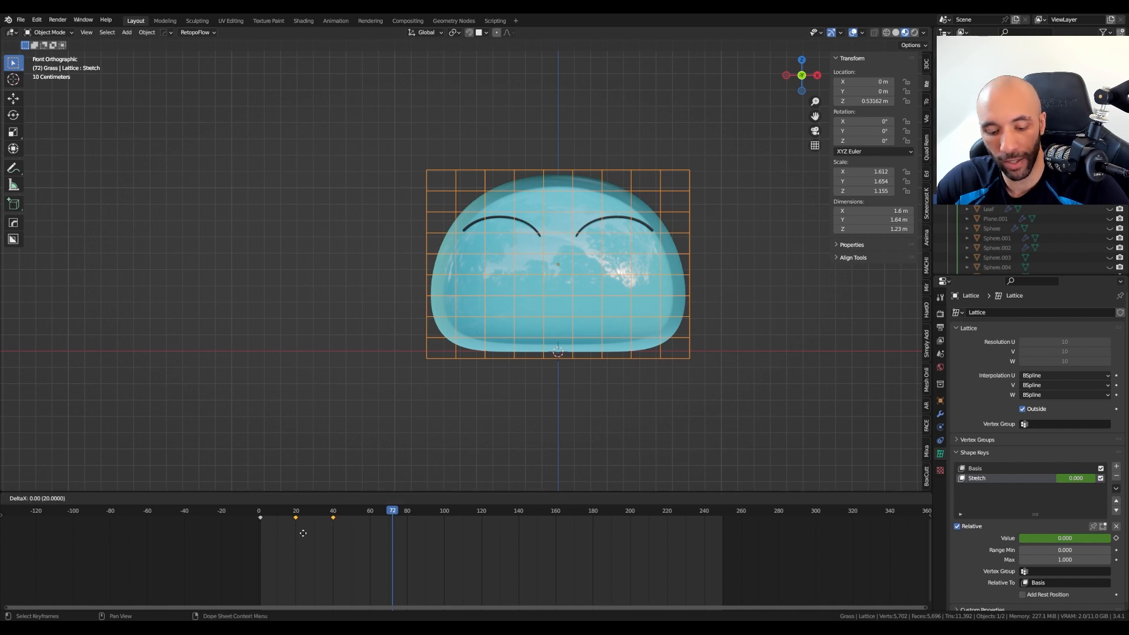
pyautogui.click(378, 535)
pyautogui.hotkey('shift', 'r')
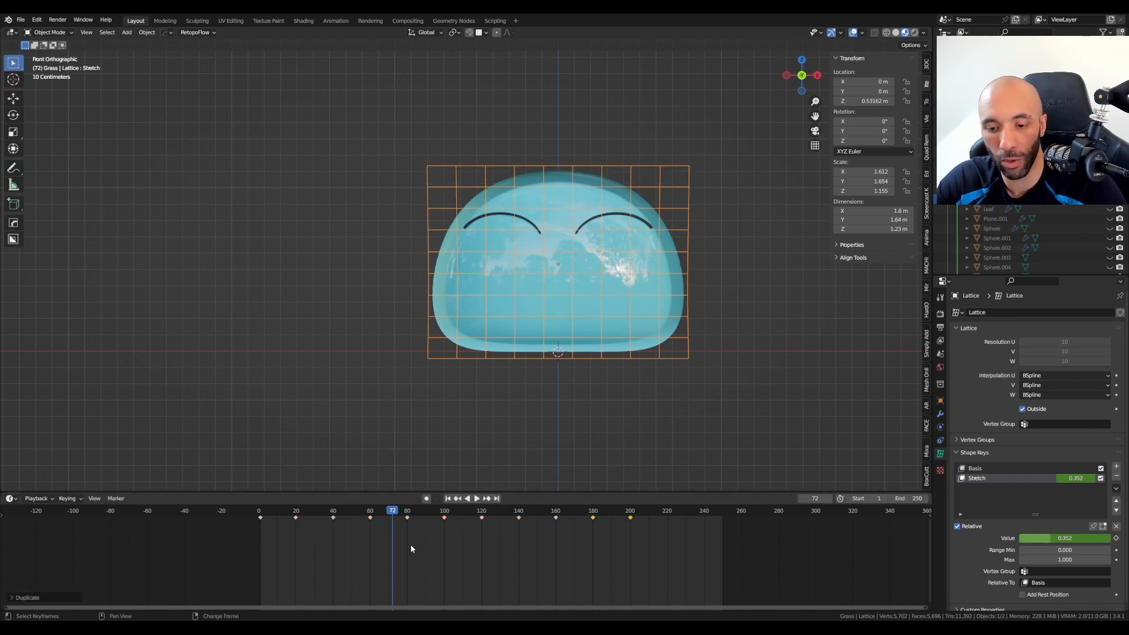
pyautogui.hotkey('shift', 'r')
pyautogui.hotkey('shift', 'r')
# Step: Play the repeated stretching from frame 3, and remove the duplicated keyframes past frame 40
pyautogui.click(263, 512)
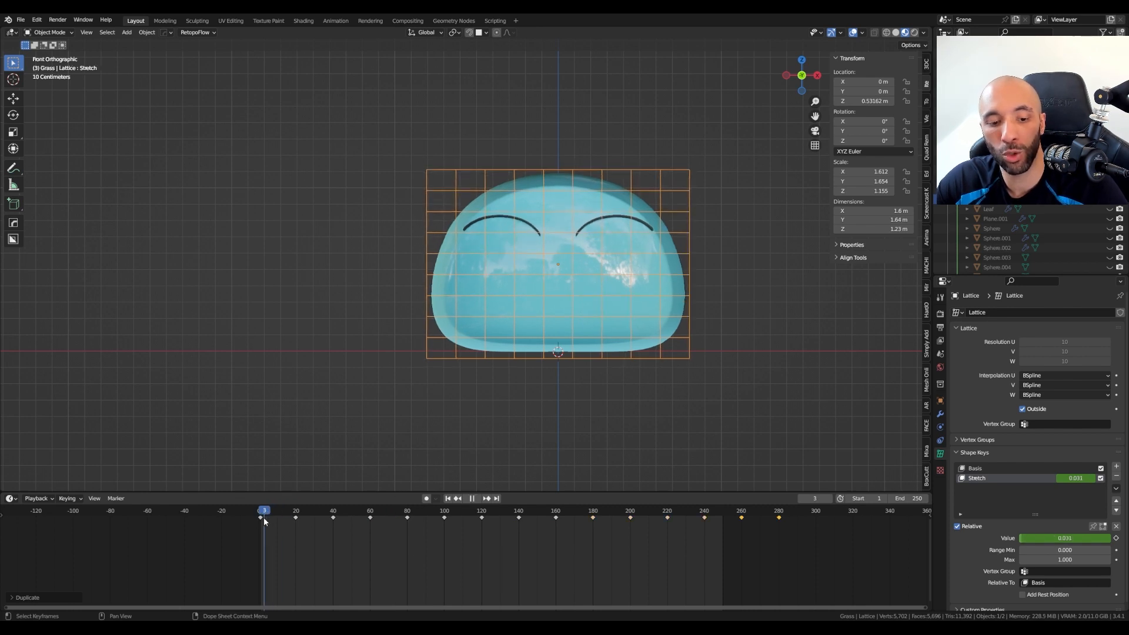
pyautogui.press('space')
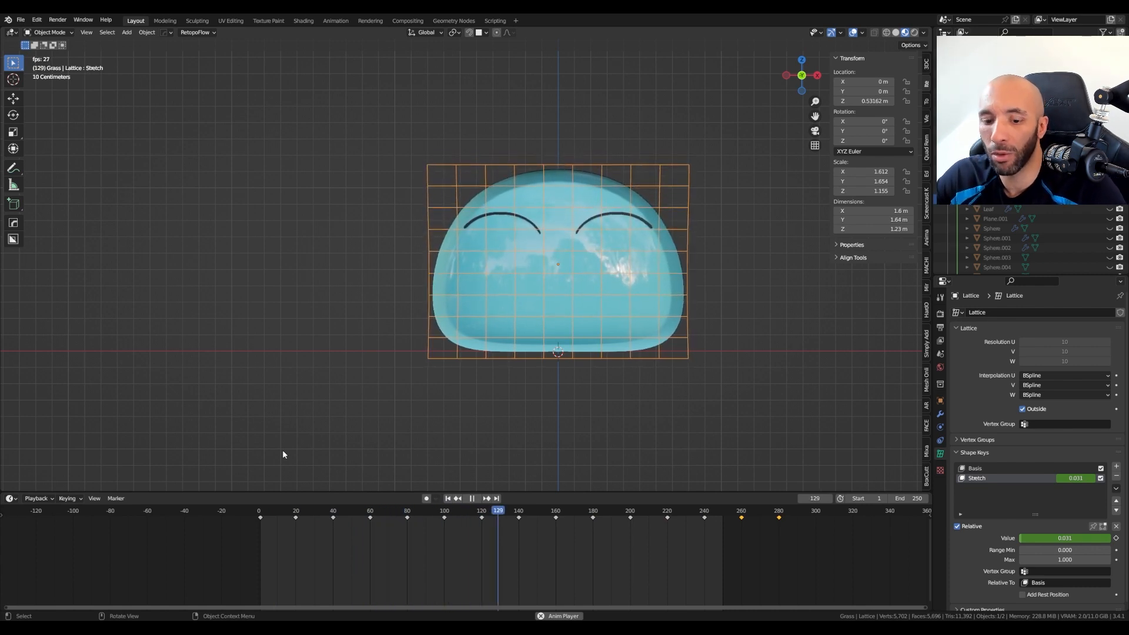
pyautogui.press('space')
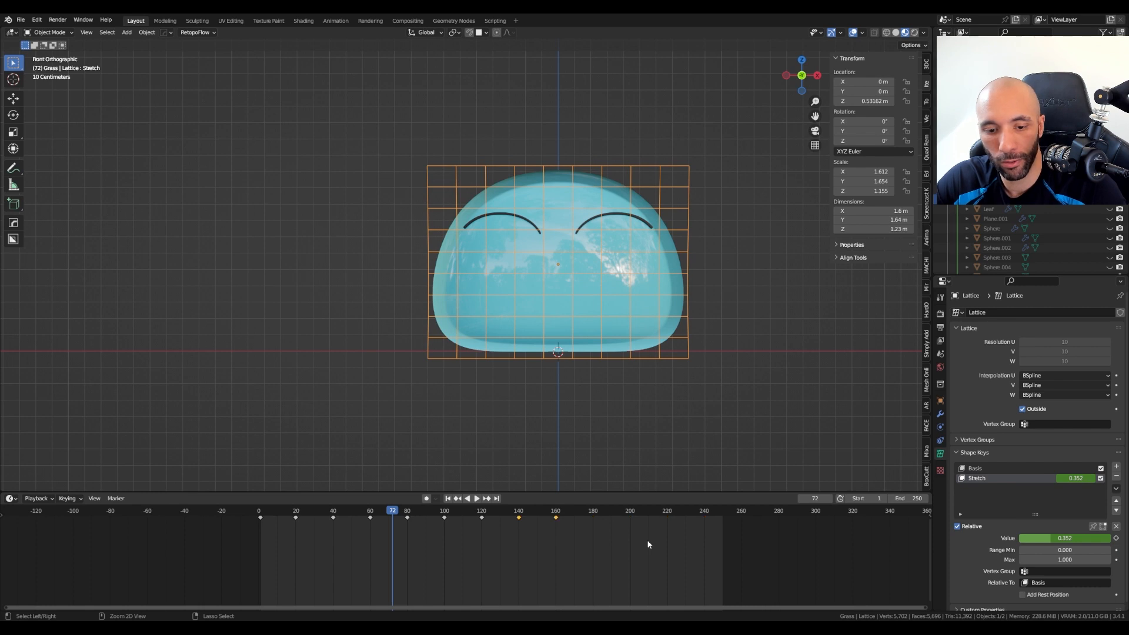
pyautogui.press('Delete')
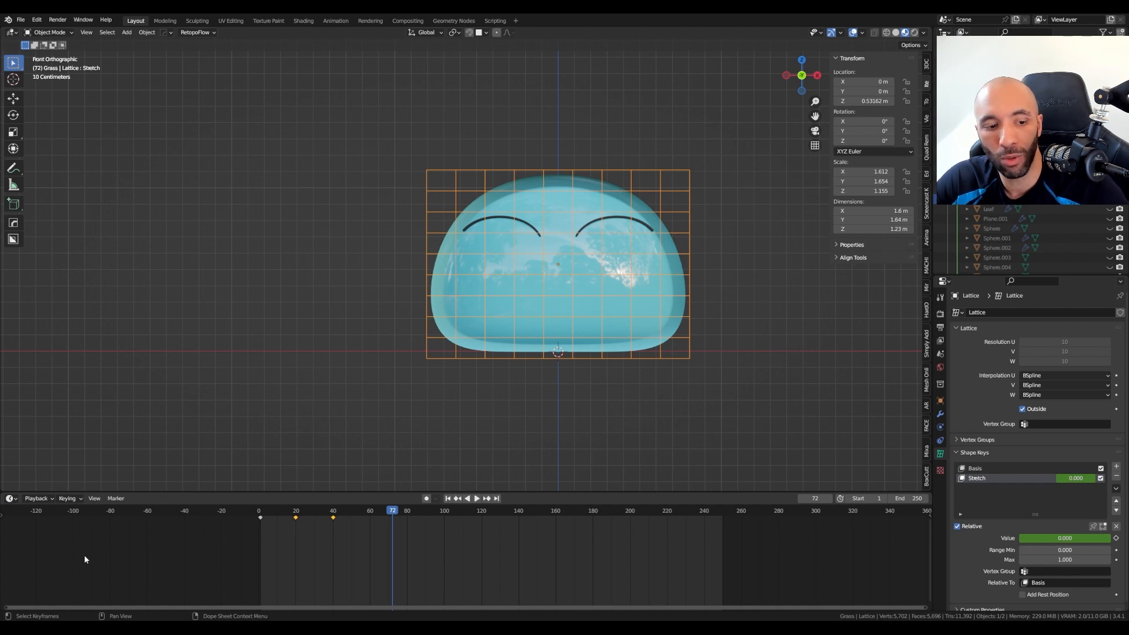
# Step: Show the Stretch curve in the Graph Editor and set the extrapolation of all its keyframes to Make Cyclic (F-Modifier)
pyautogui.click(12, 498)
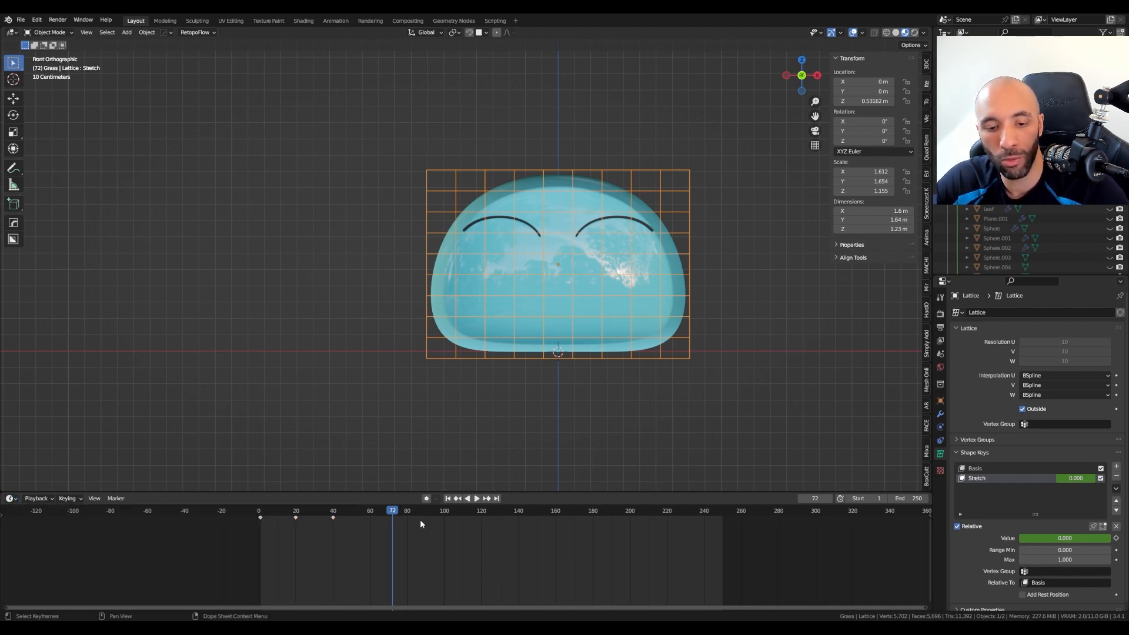
pyautogui.hotkey('ctrl', 'Tab')
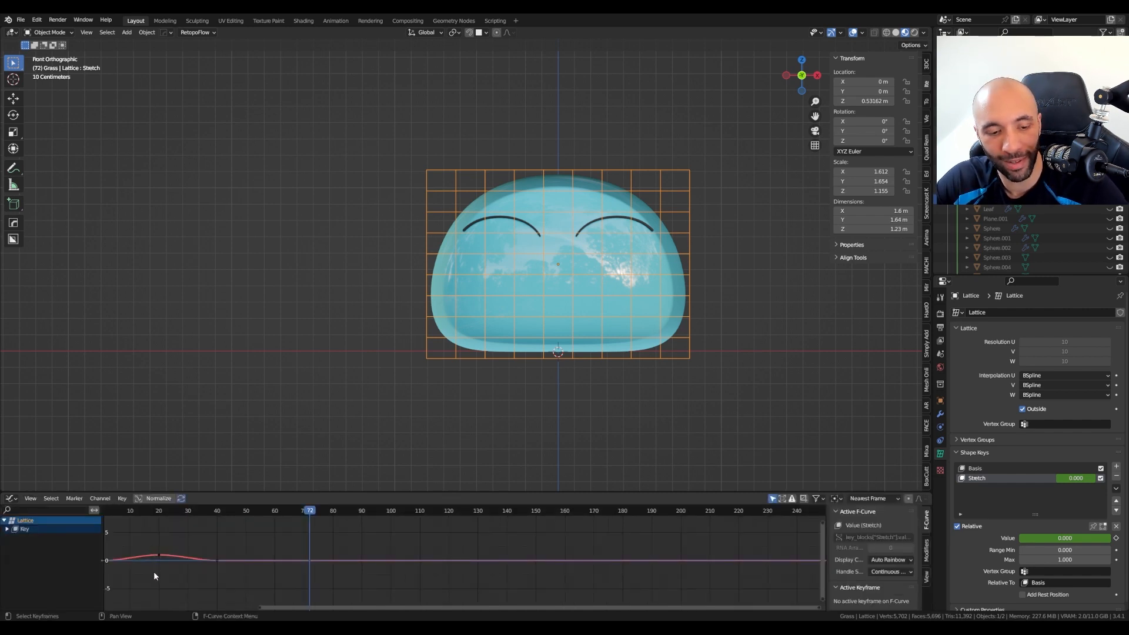
pyautogui.moveTo(154, 572); pyautogui.dragTo(373, 564, button='middle')
pyautogui.scroll(4, 372, 565)
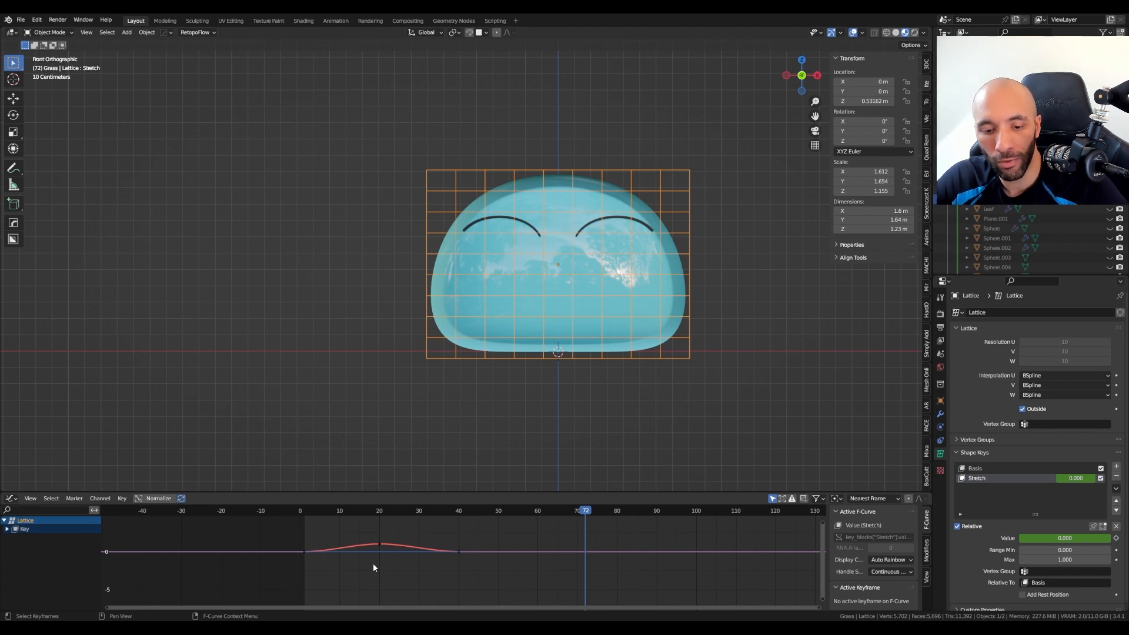
pyautogui.scroll(-1, 372, 562)
pyautogui.press('a')
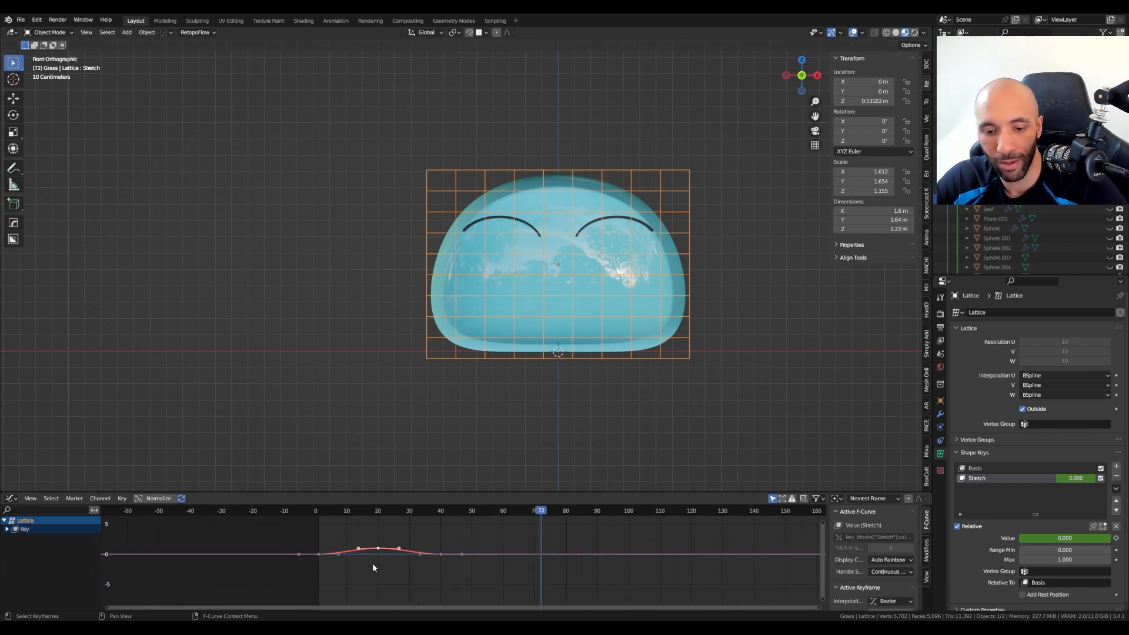
pyautogui.hotkey('shift', 'e')
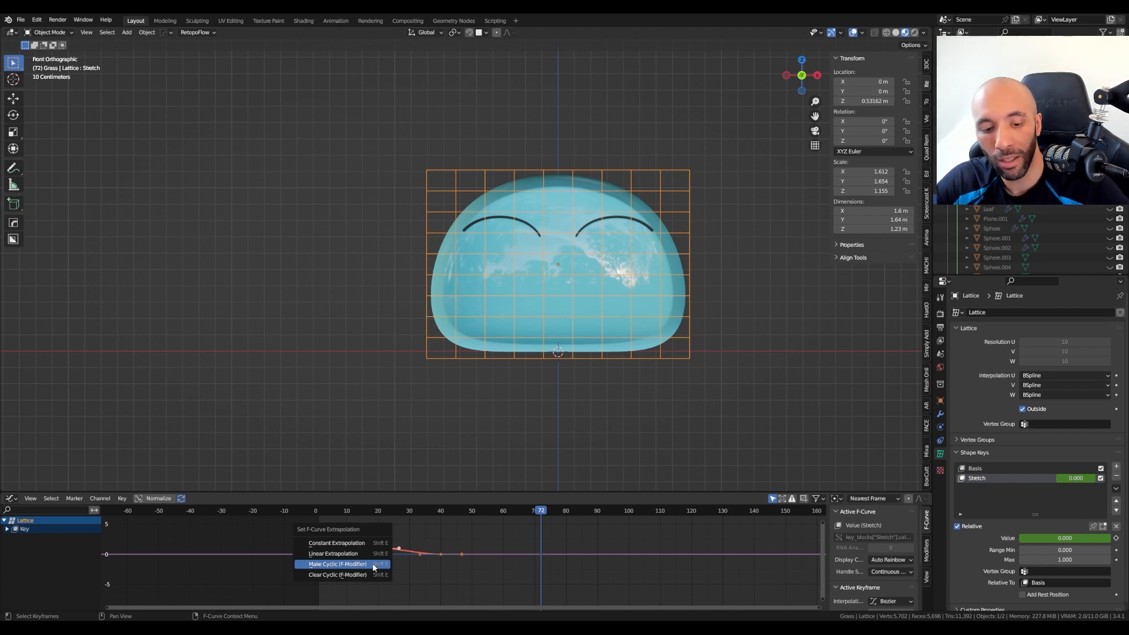
pyautogui.click(321, 568)
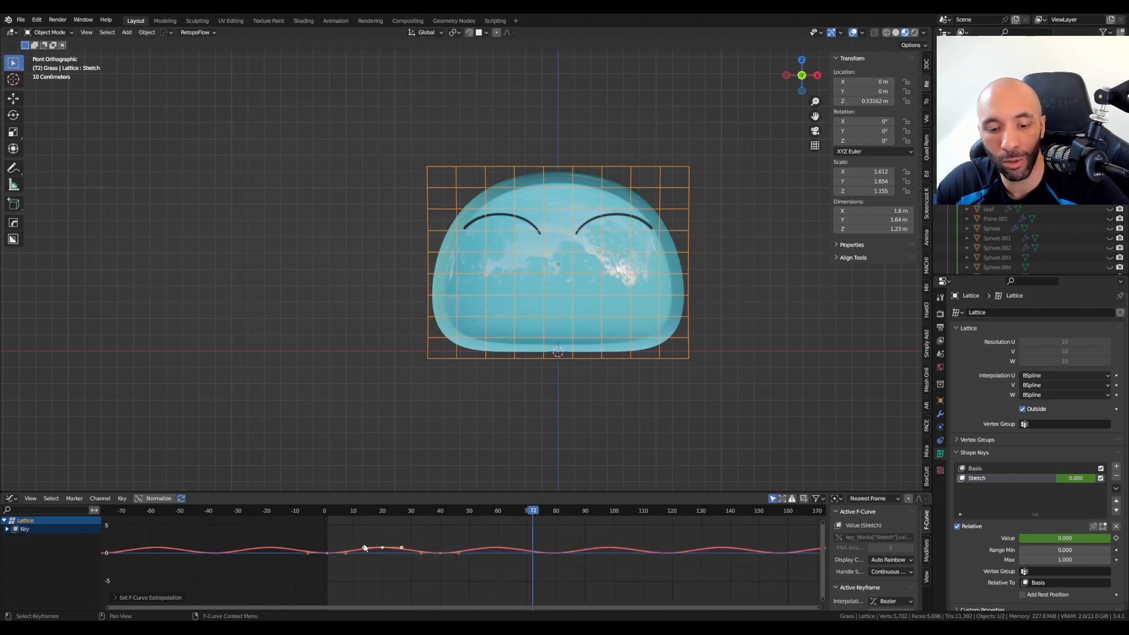
# Step: Examine the cyclic Stretch curve across the frame range and play the animation from its start
pyautogui.scroll(-3, 376, 551)
pyautogui.moveTo(591, 544); pyautogui.dragTo(534, 539, button='middle')
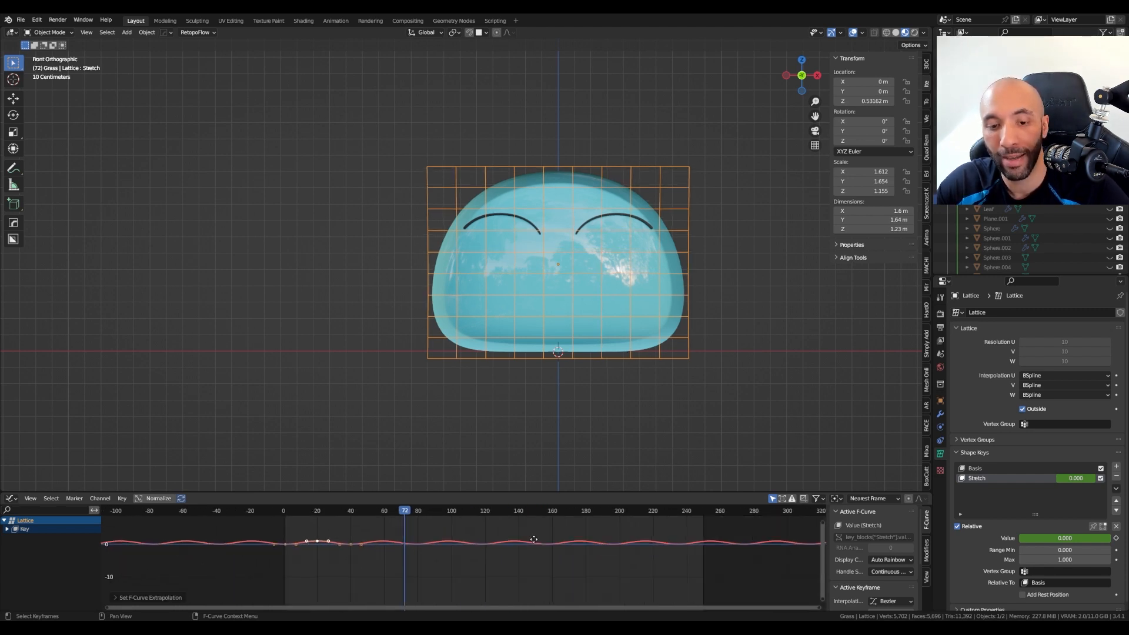
pyautogui.moveTo(620, 559); pyautogui.dragTo(493, 579, button='middle')
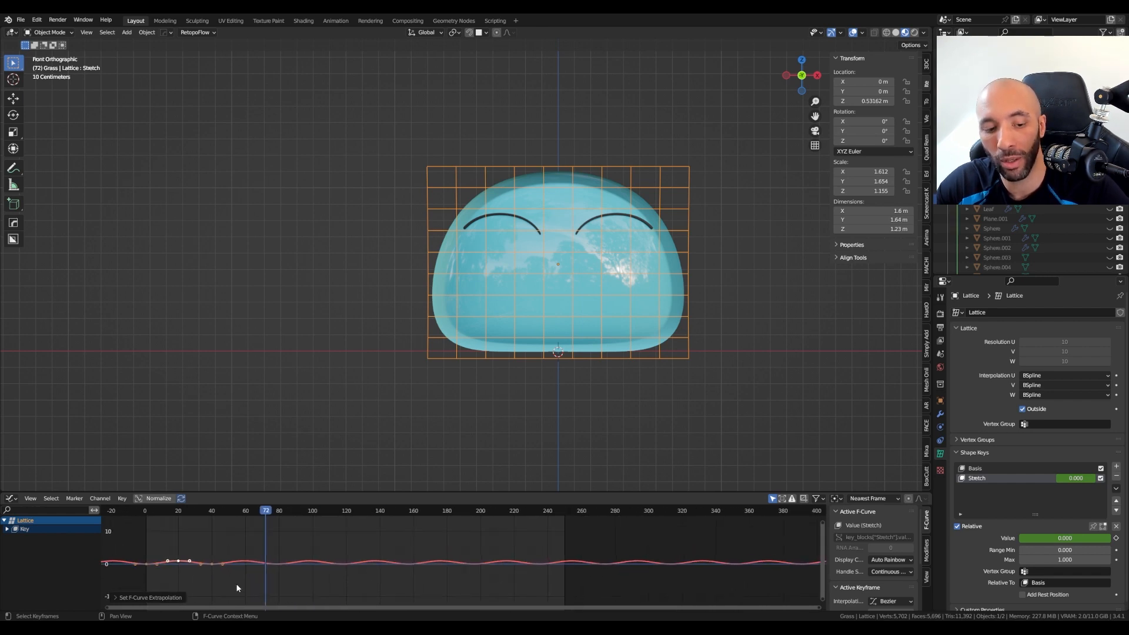
pyautogui.moveTo(236, 588); pyautogui.dragTo(474, 584, button='middle')
pyautogui.moveTo(503, 514); pyautogui.dragTo(382, 518)
pyautogui.press('space')
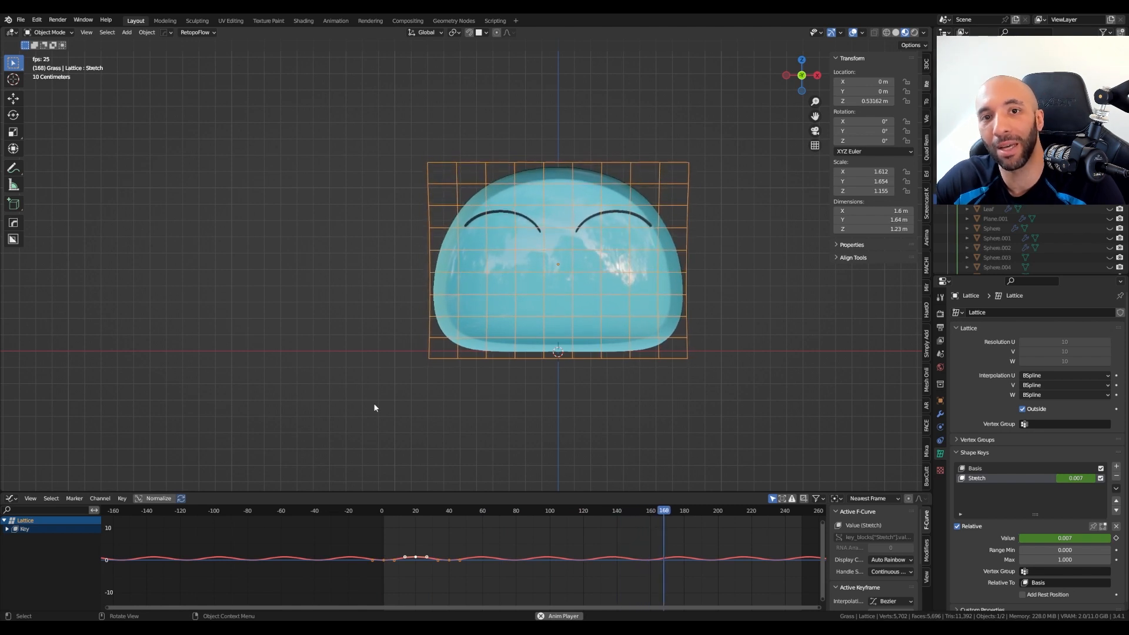
pyautogui.press('space')
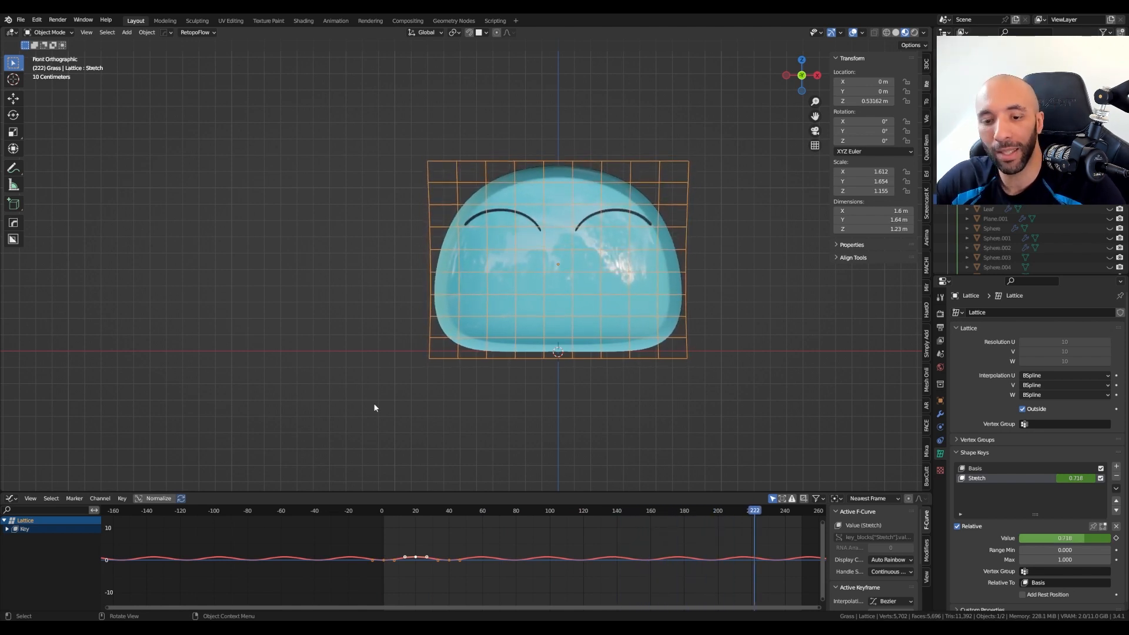
# Step: Play the full scene's animation from frame 1 through the camera, outside local view and with overlays hidden
pyautogui.press('KP_Divide')
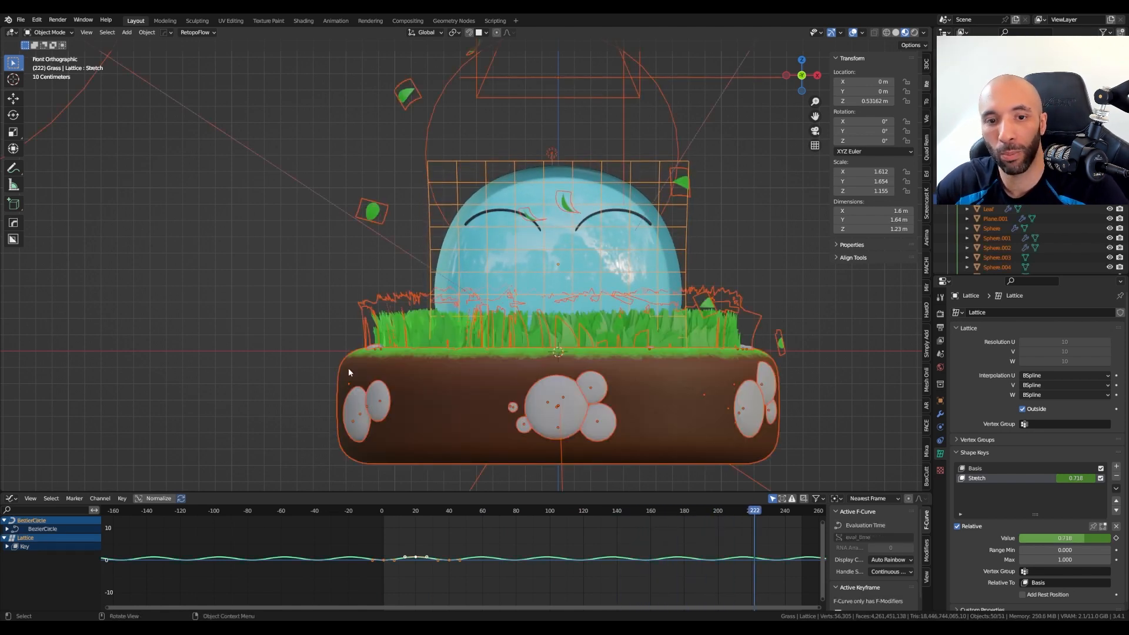
pyautogui.scroll(-2, 449, 217)
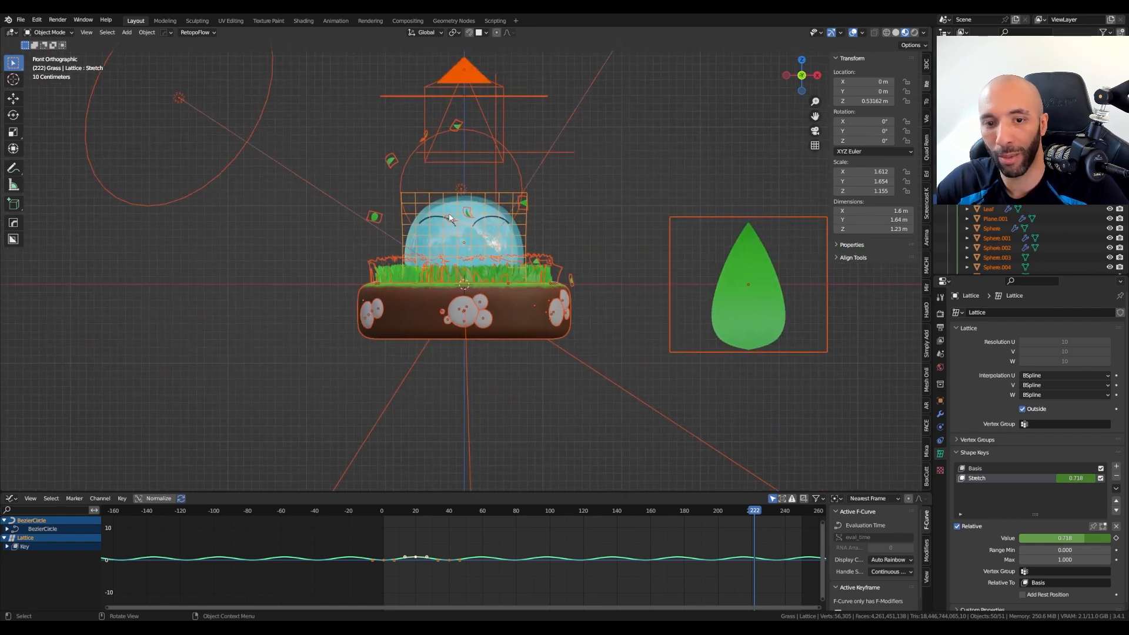
pyautogui.press('KP_0')
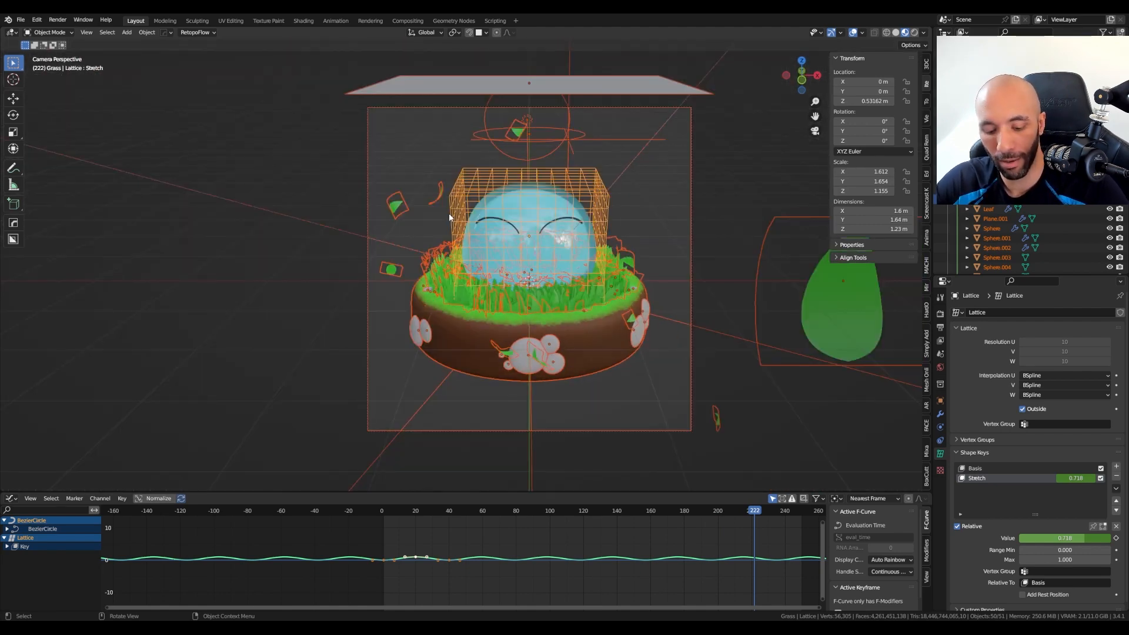
pyautogui.hotkey('shift', 'alt', 'z')
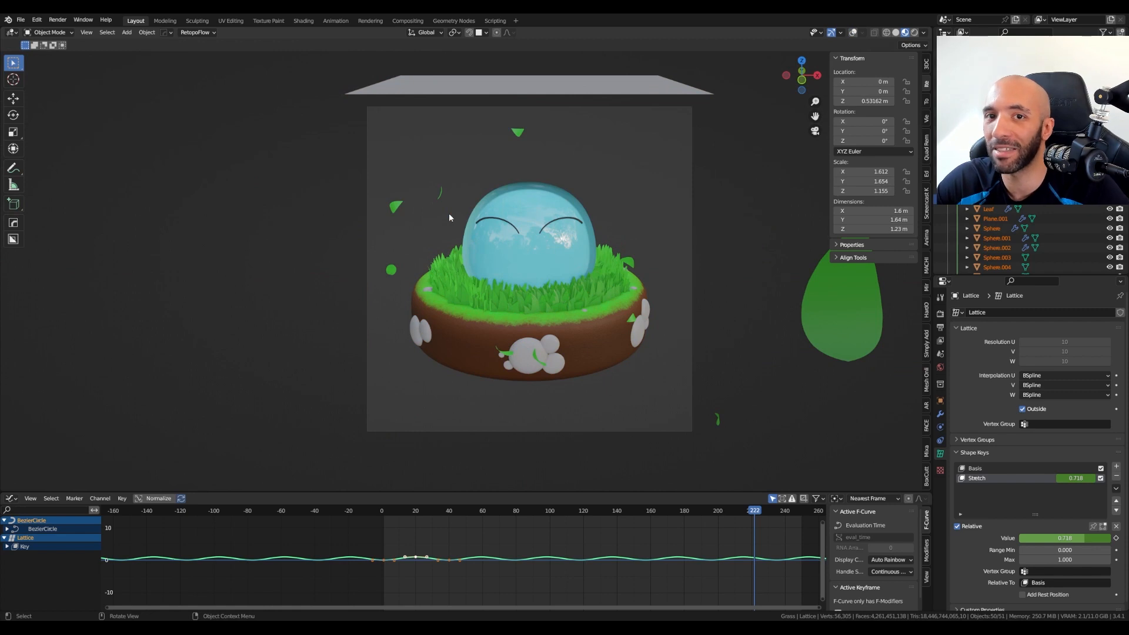
pyautogui.click(387, 510)
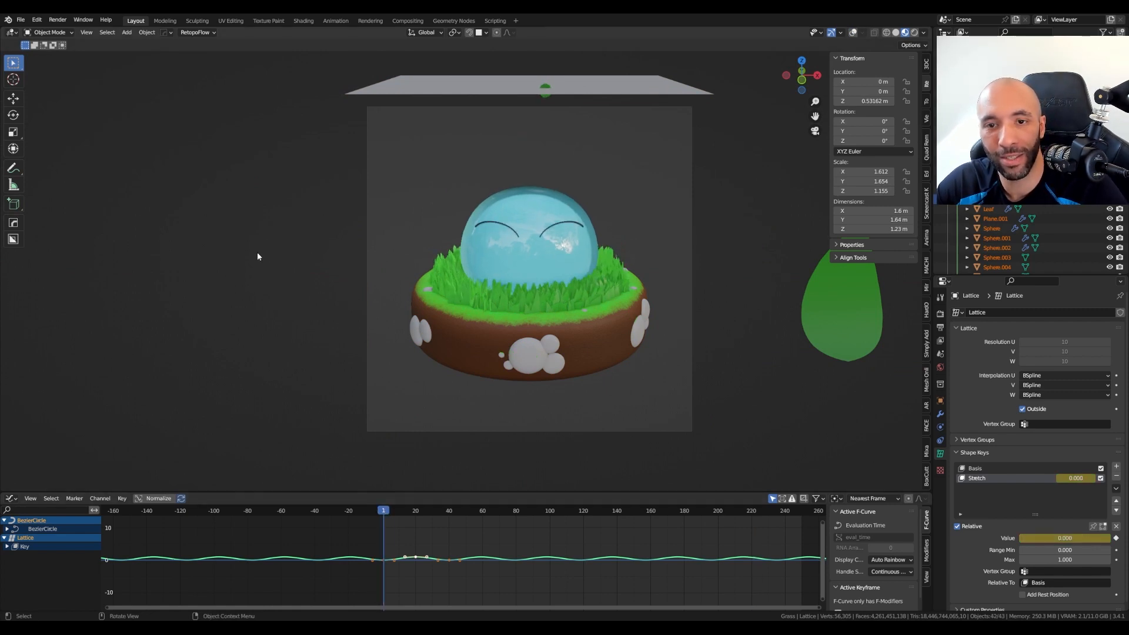
pyautogui.press('space')
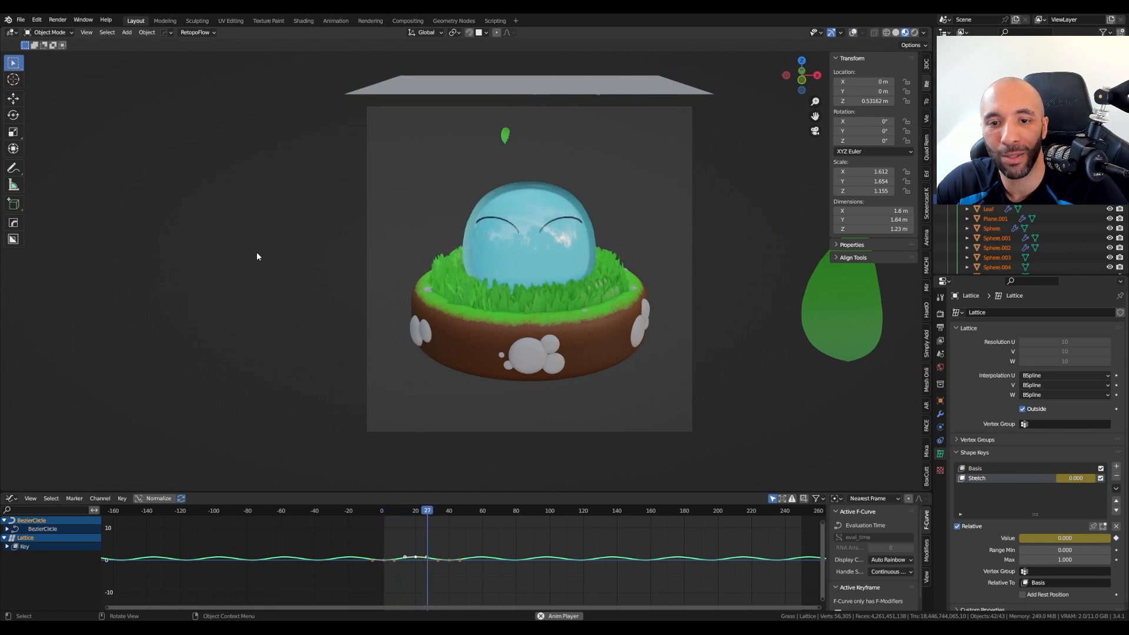